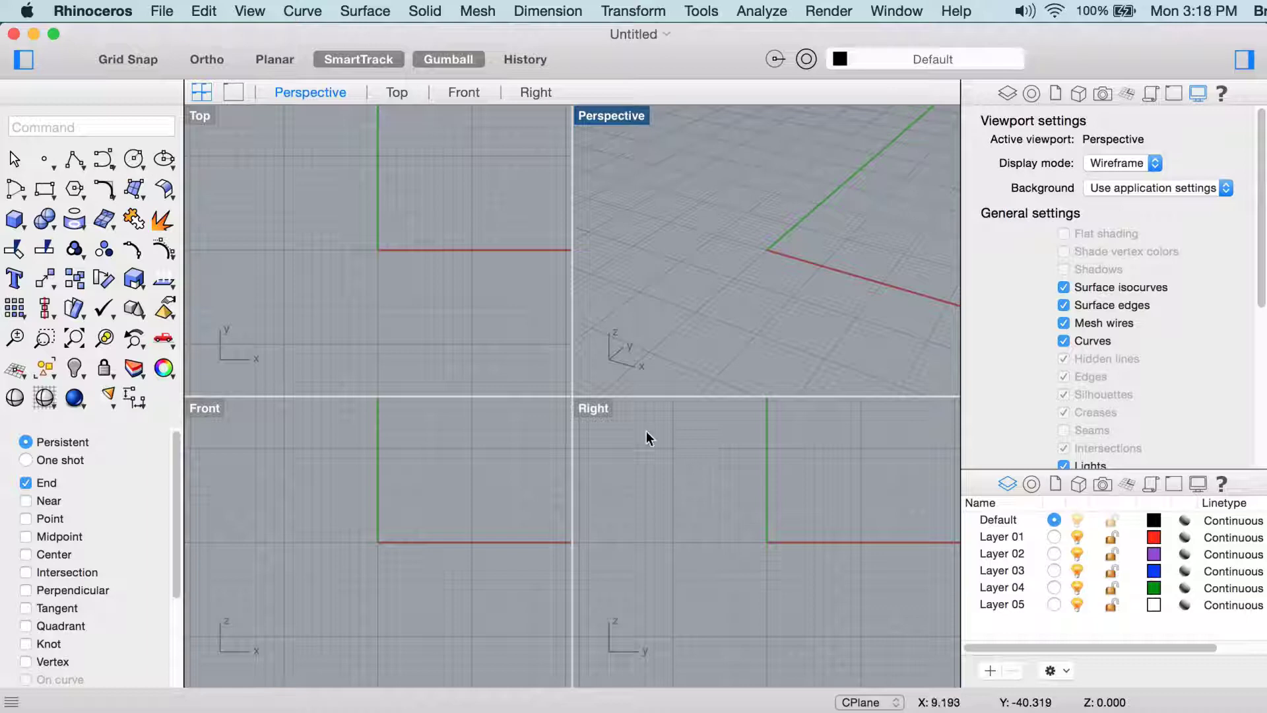
Maximize the Right viewport, with room above the origin for a tall profile
click(596, 412)
double_click(596, 412)
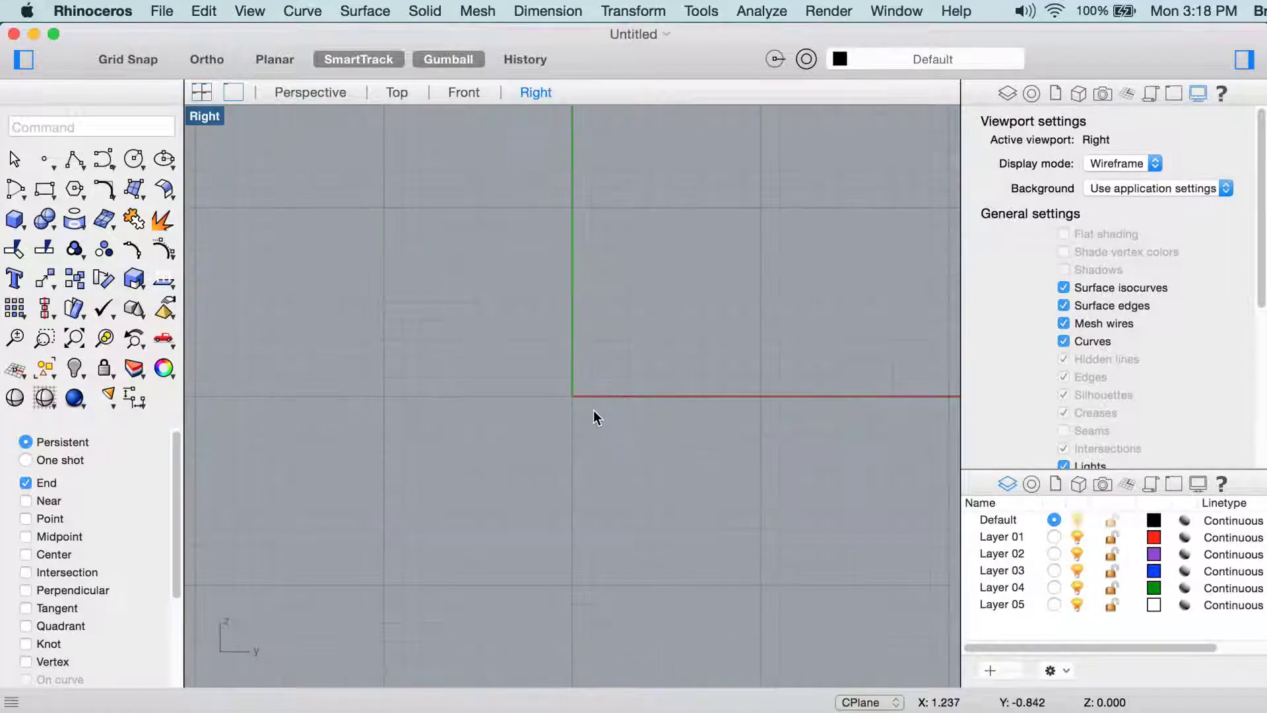
right_drag(594, 416, 573, 521)
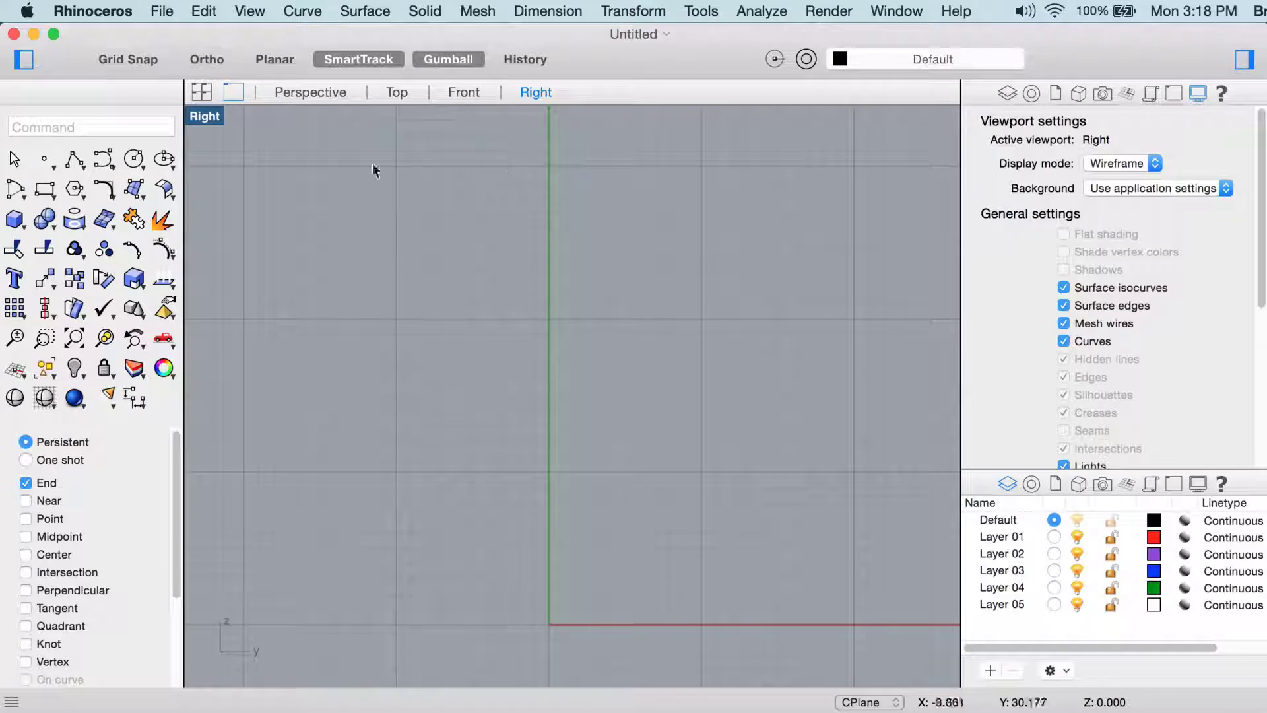
Draw a degree 3 control point curve shaped like a cane, from a small curl at its upper end down to about (-12, 0)
click(103, 161)
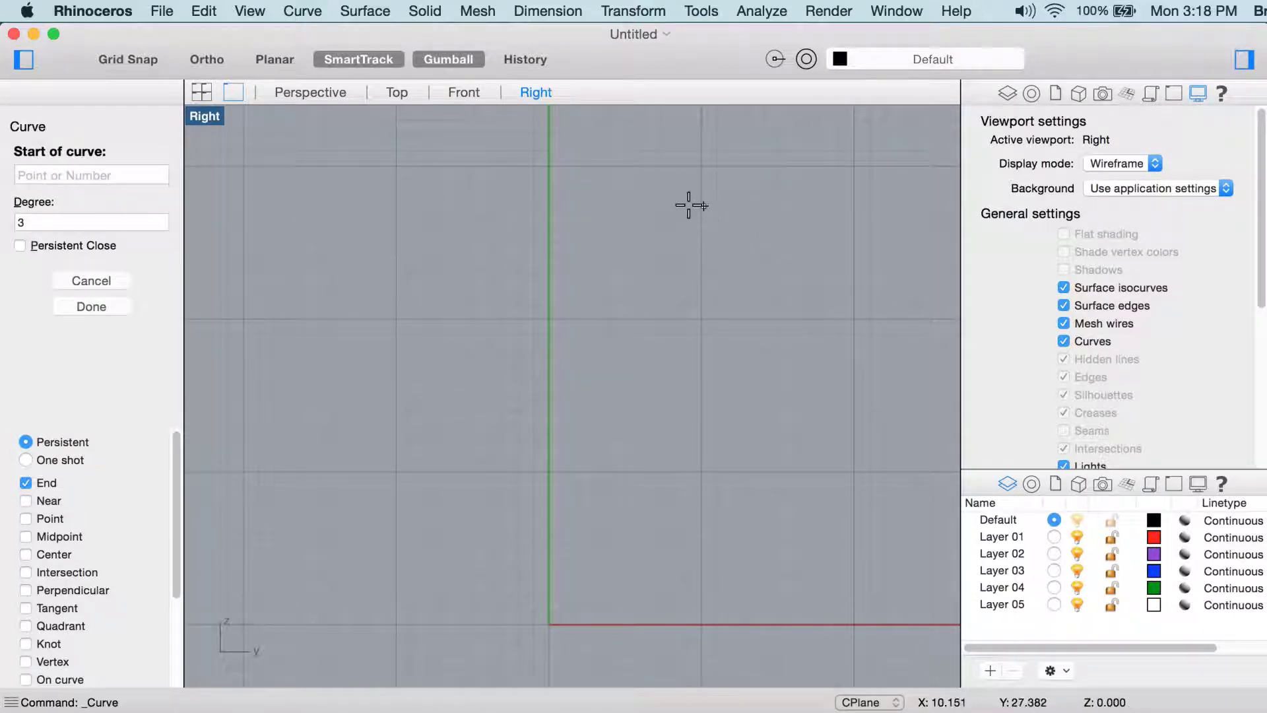
click(615, 196)
click(658, 216)
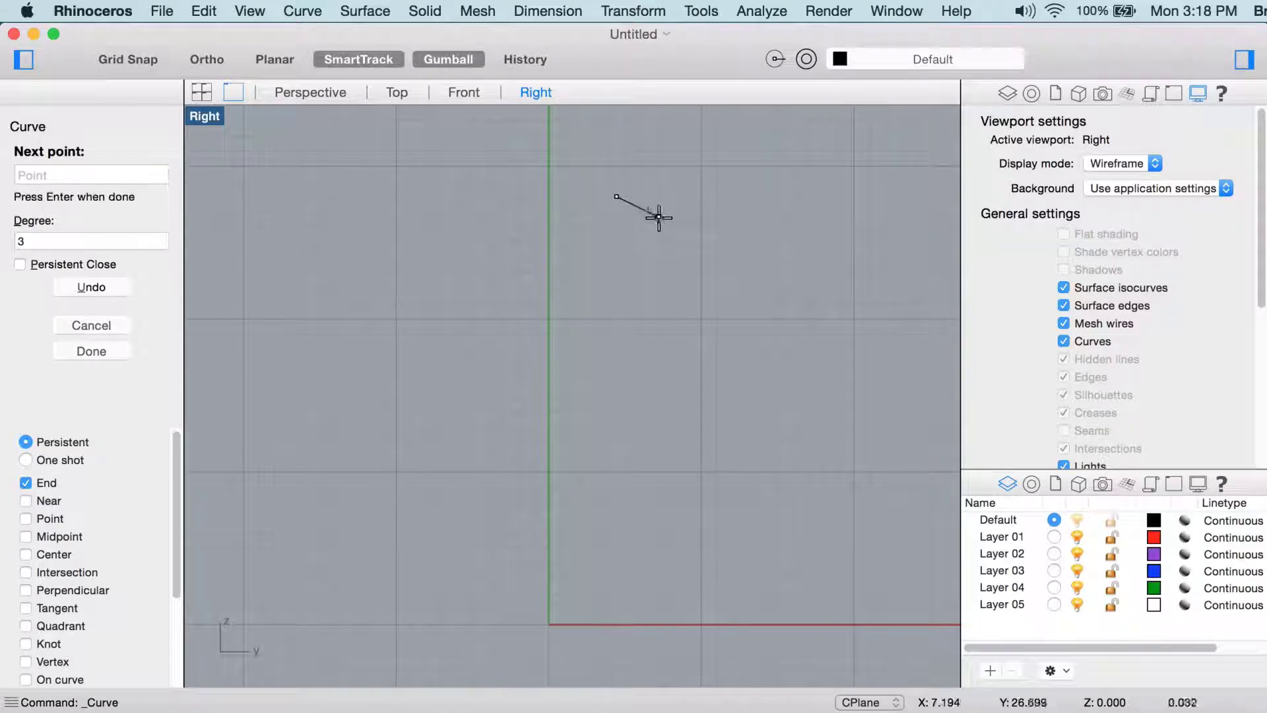
click(653, 251)
click(579, 234)
click(583, 179)
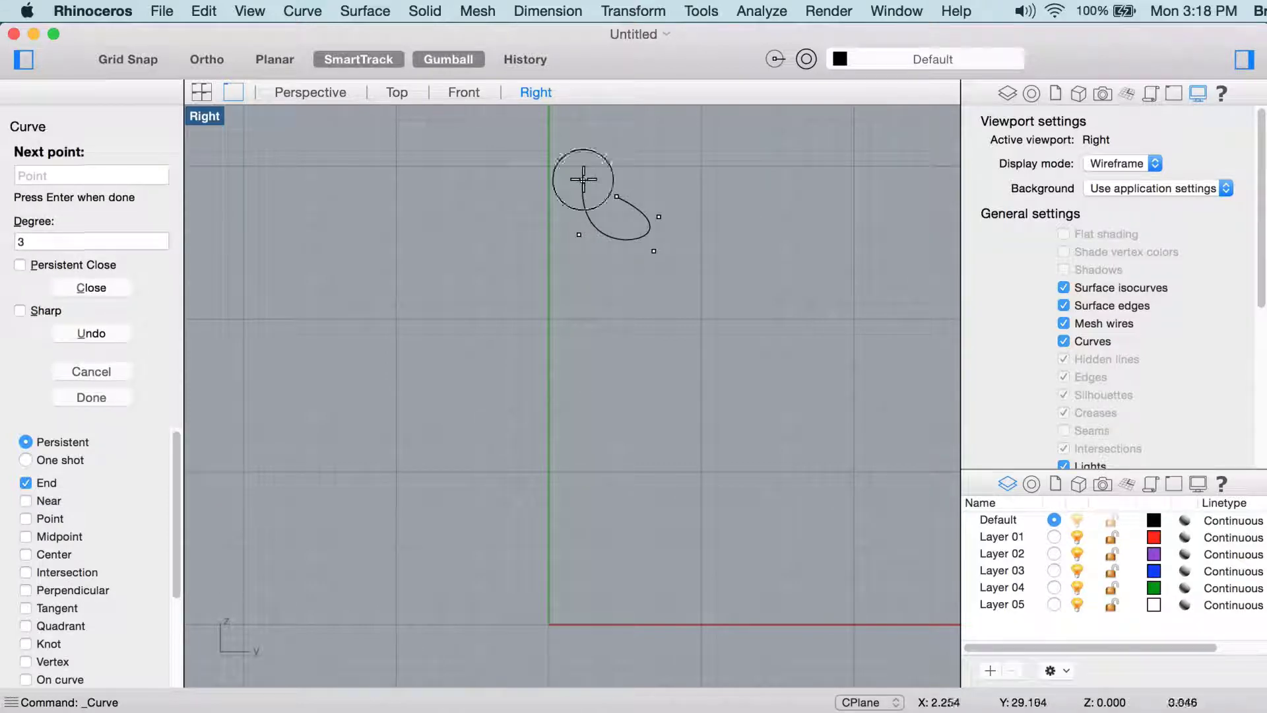
click(502, 131)
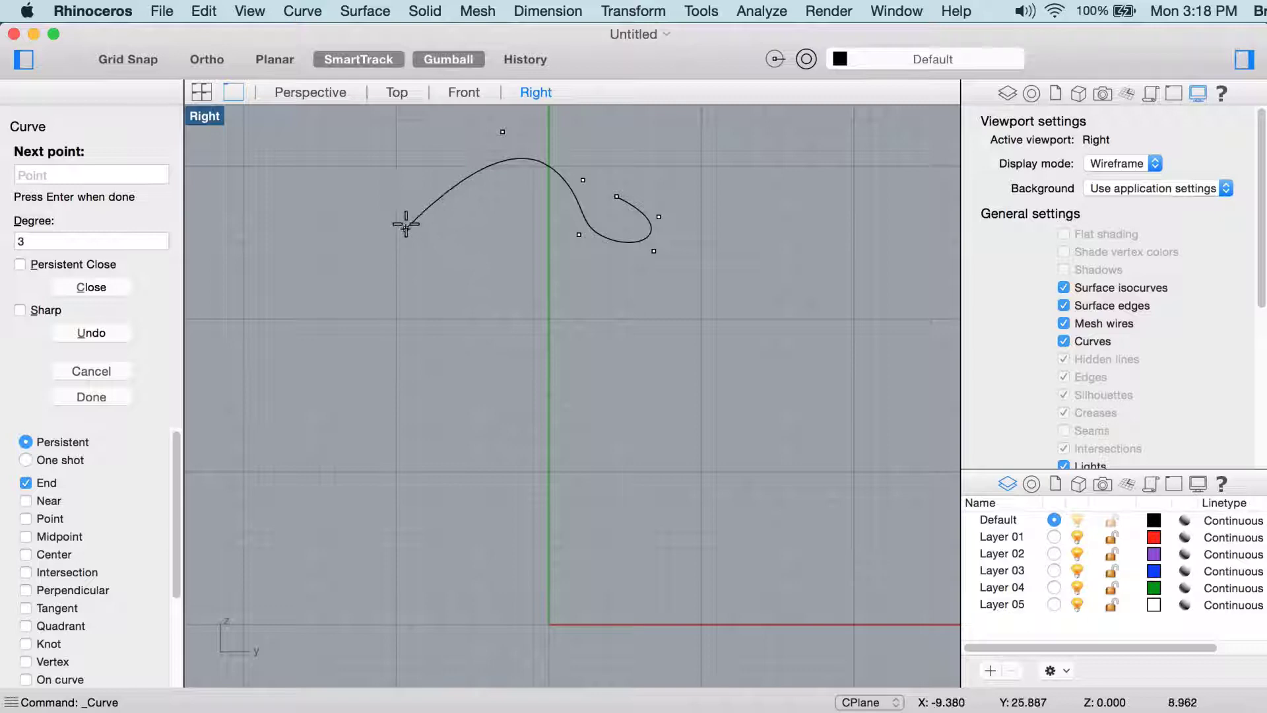
click(440, 363)
click(441, 474)
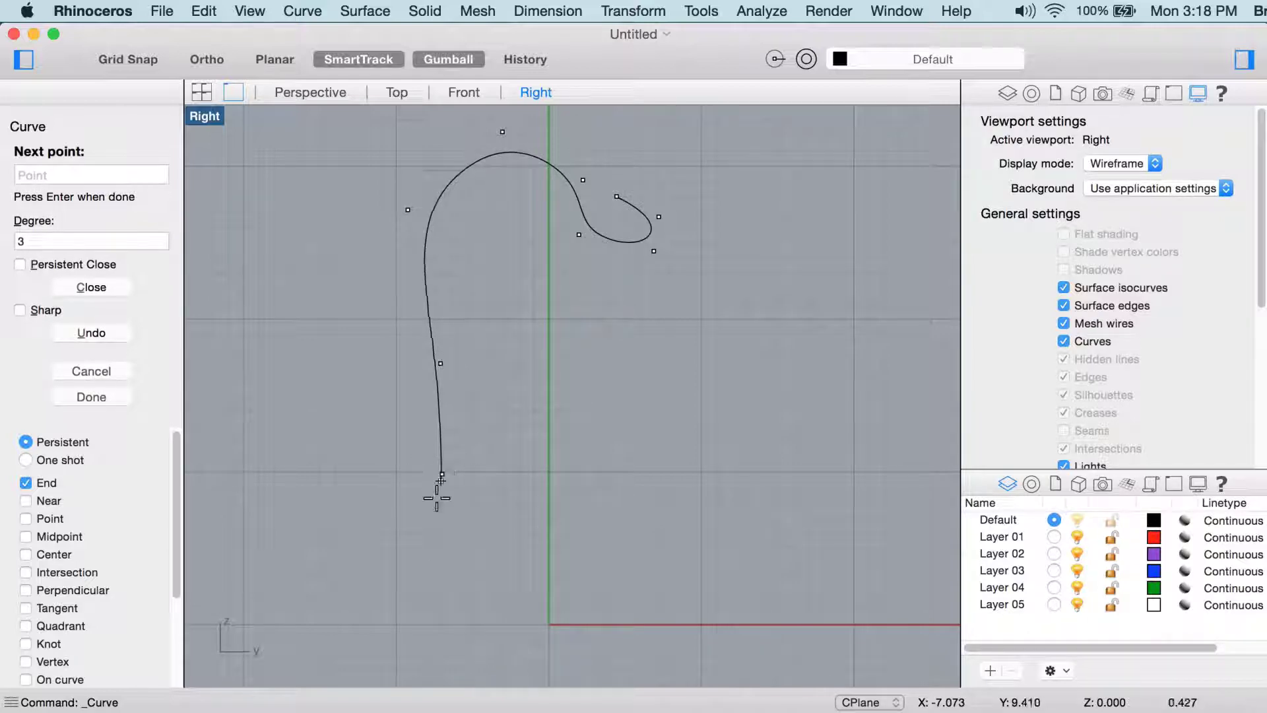
click(363, 627)
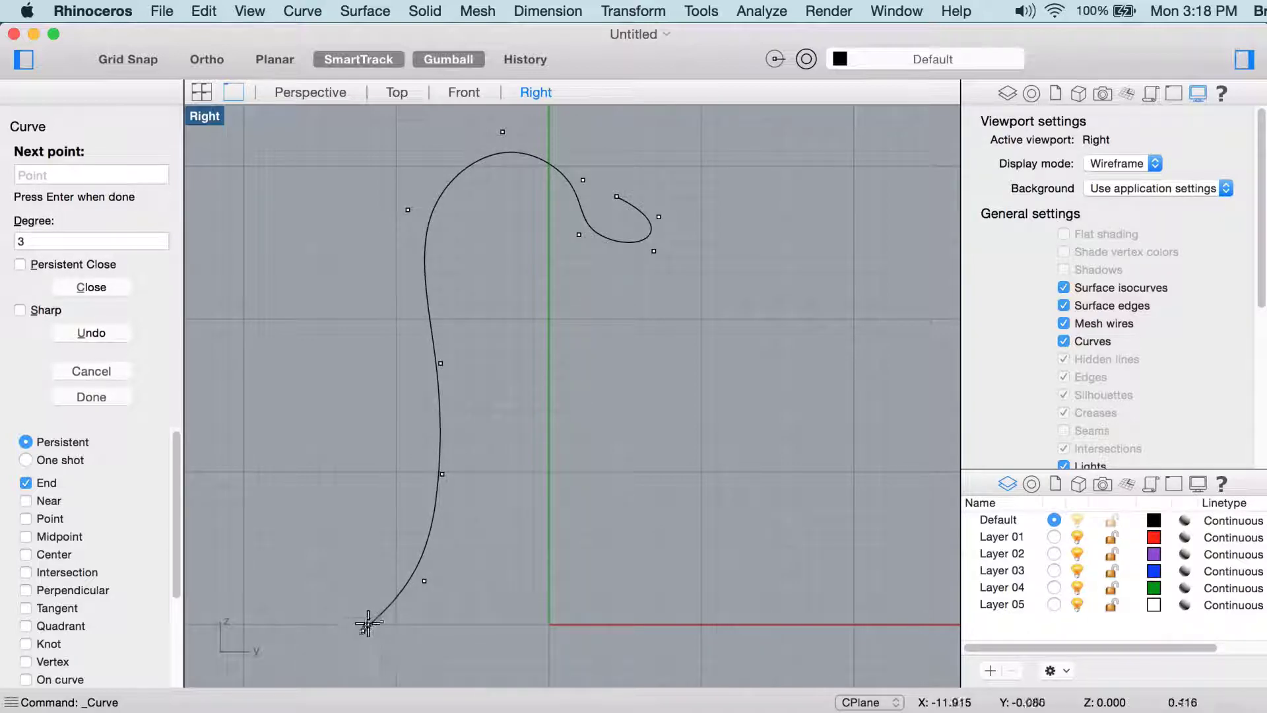
key(Return)
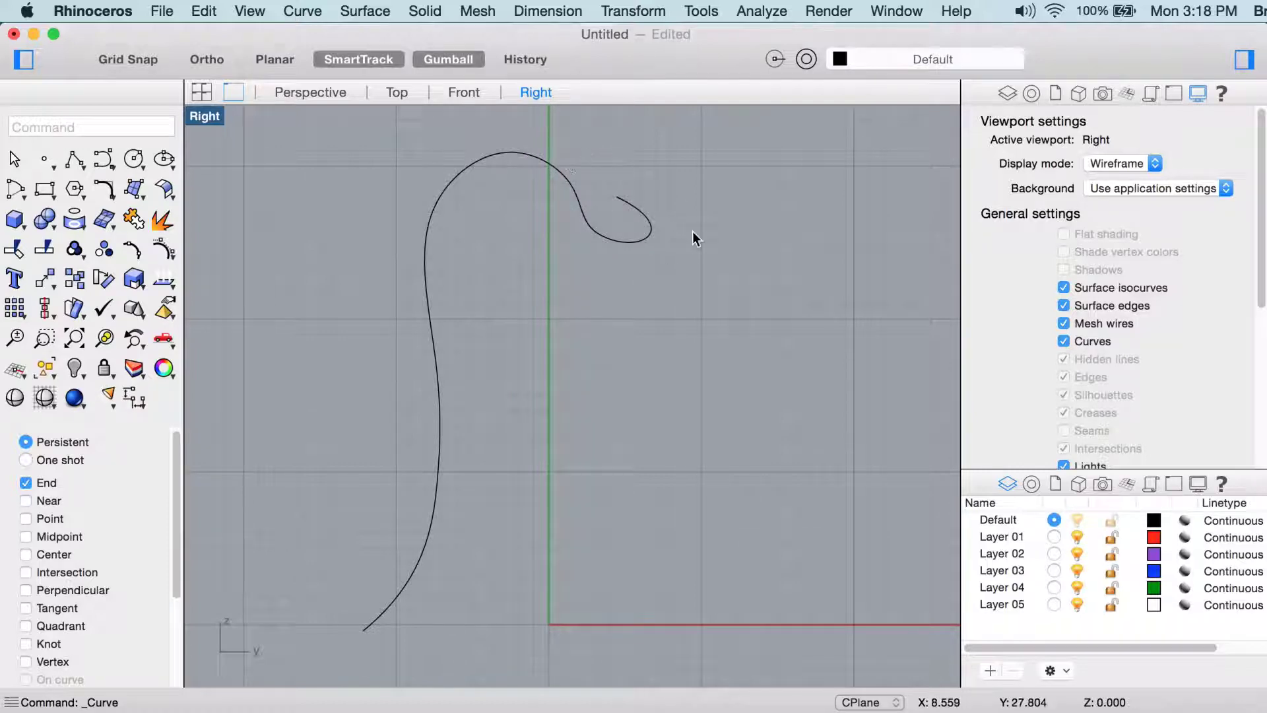
Turn on History recording and create a round-capped pipe around the curve with a 0.5 radius at both ends
click(533, 60)
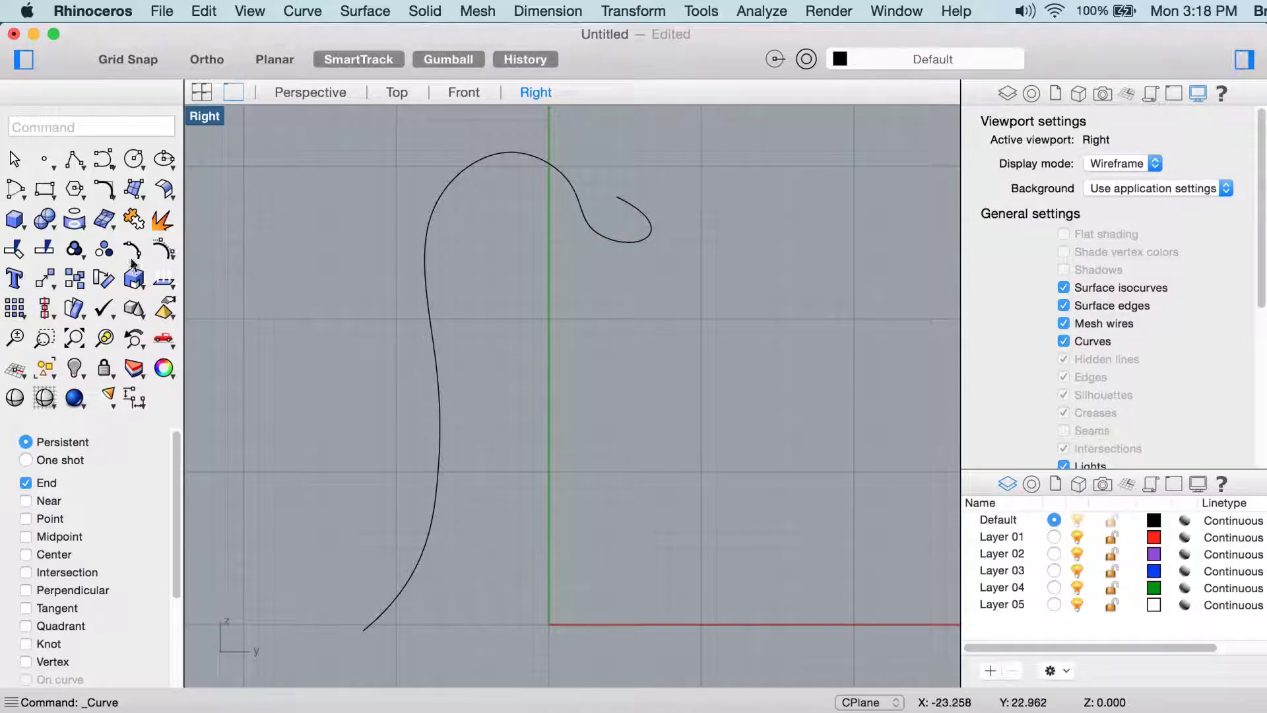
click(16, 219)
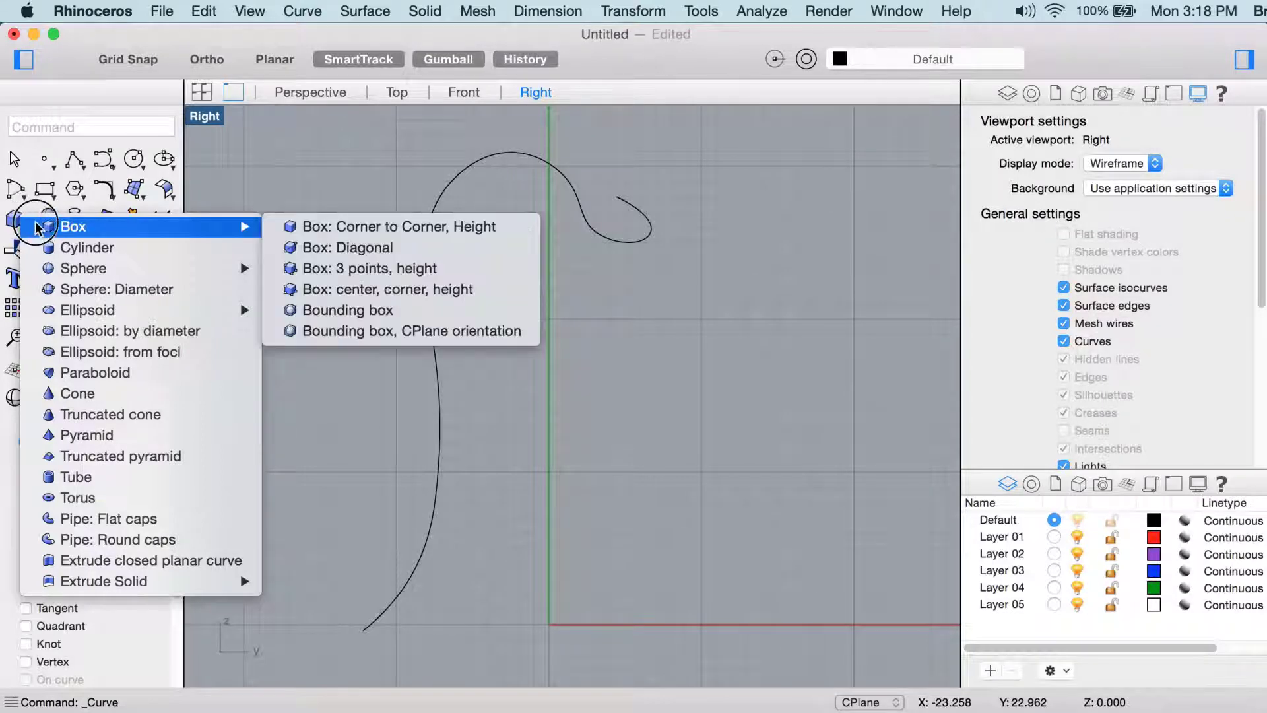
click(163, 539)
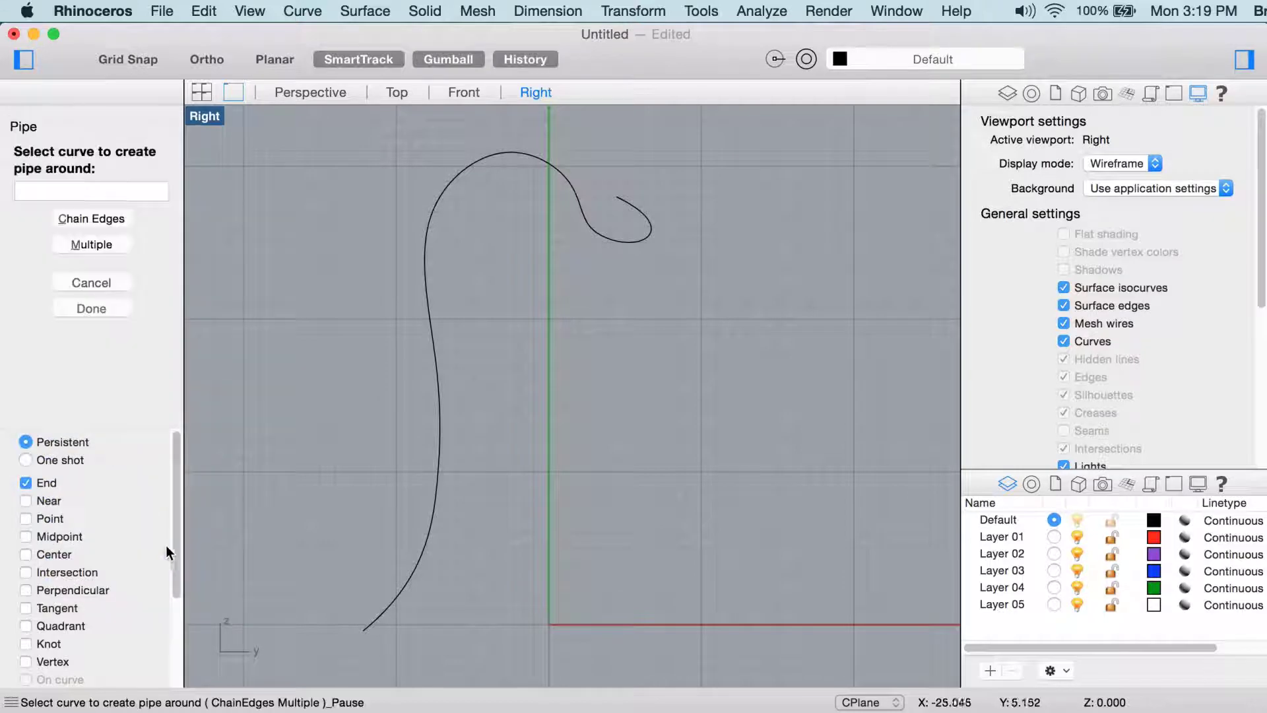
click(636, 241)
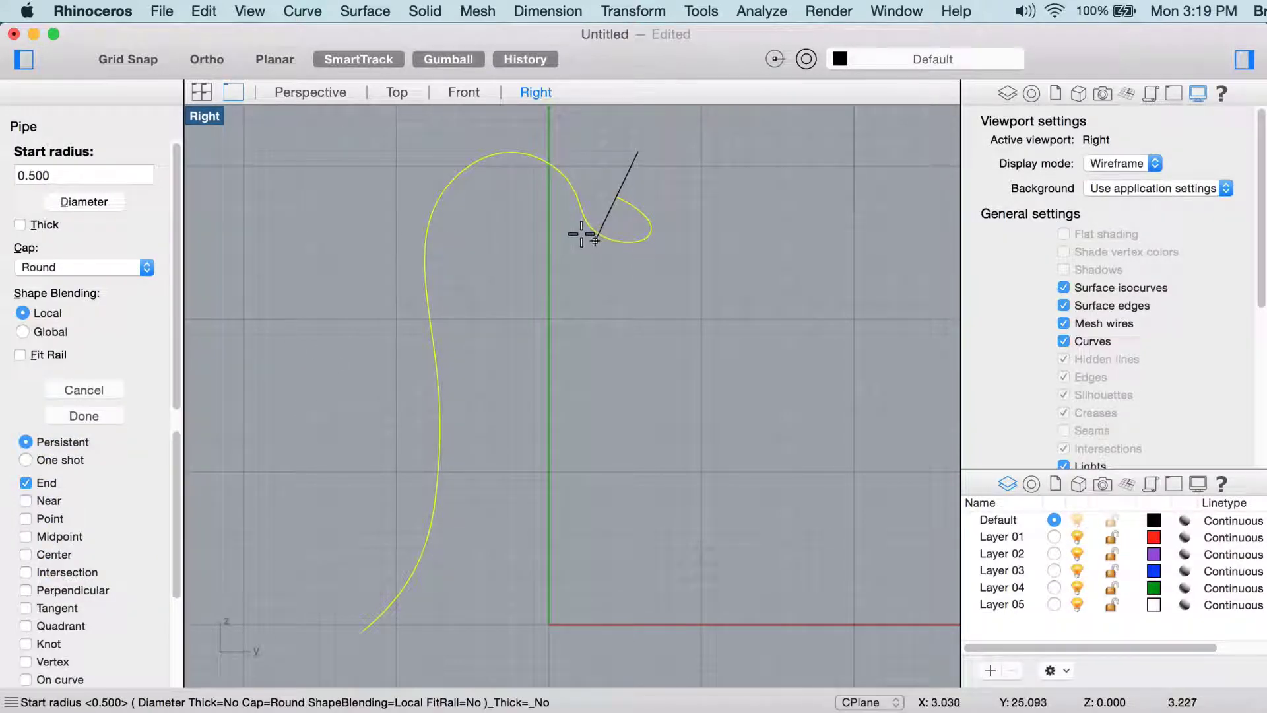
text(.5)
key(Return)
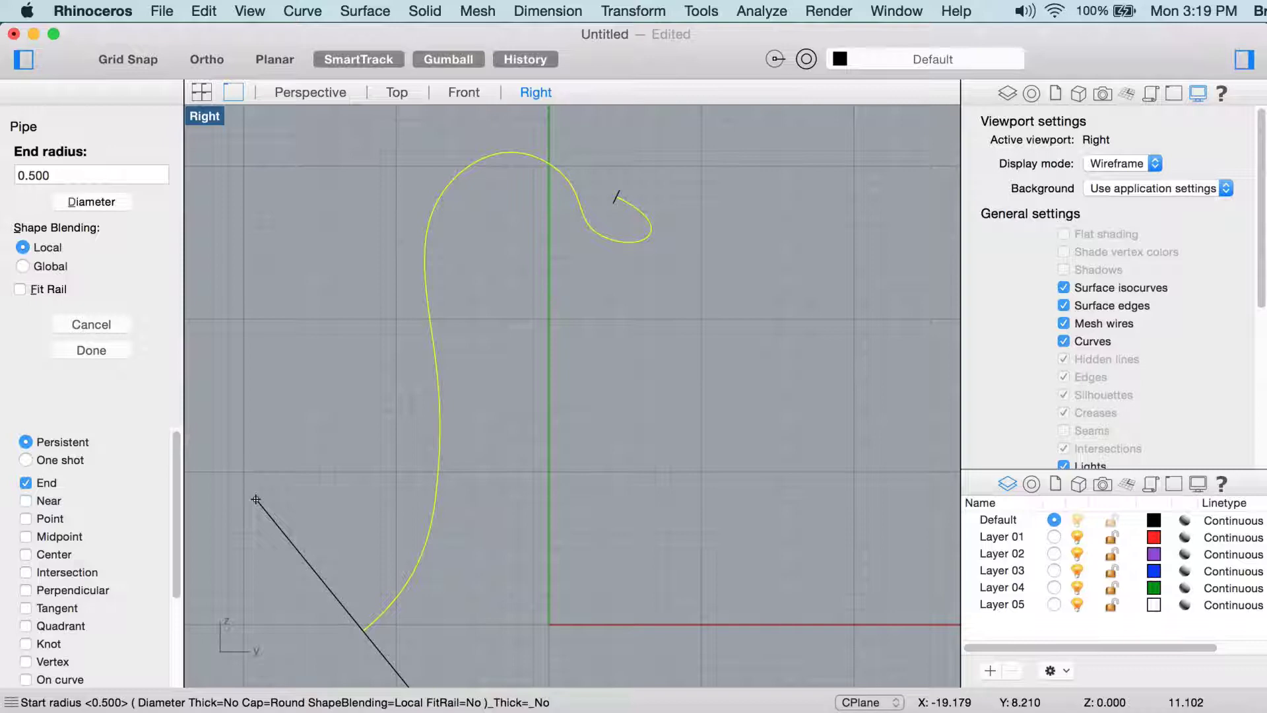
key(Return)
key(Return)
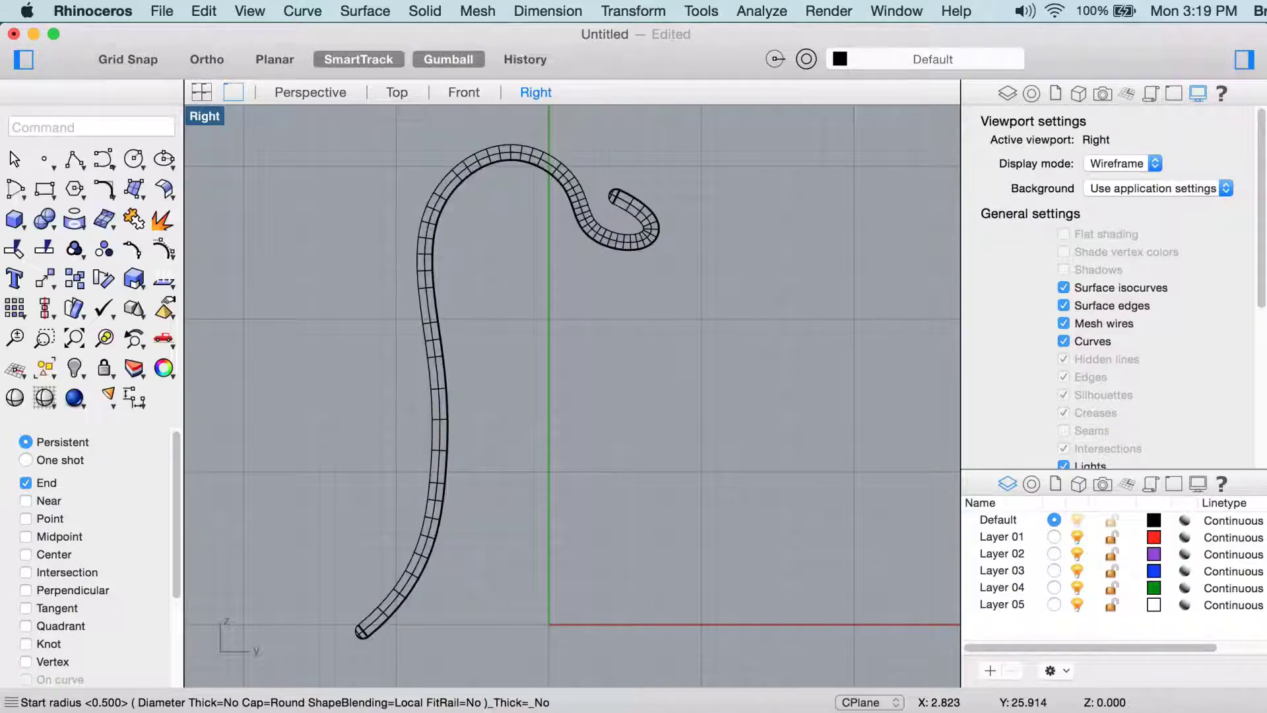
Lock the pipe and turn on the control points of its center curve
click(617, 239)
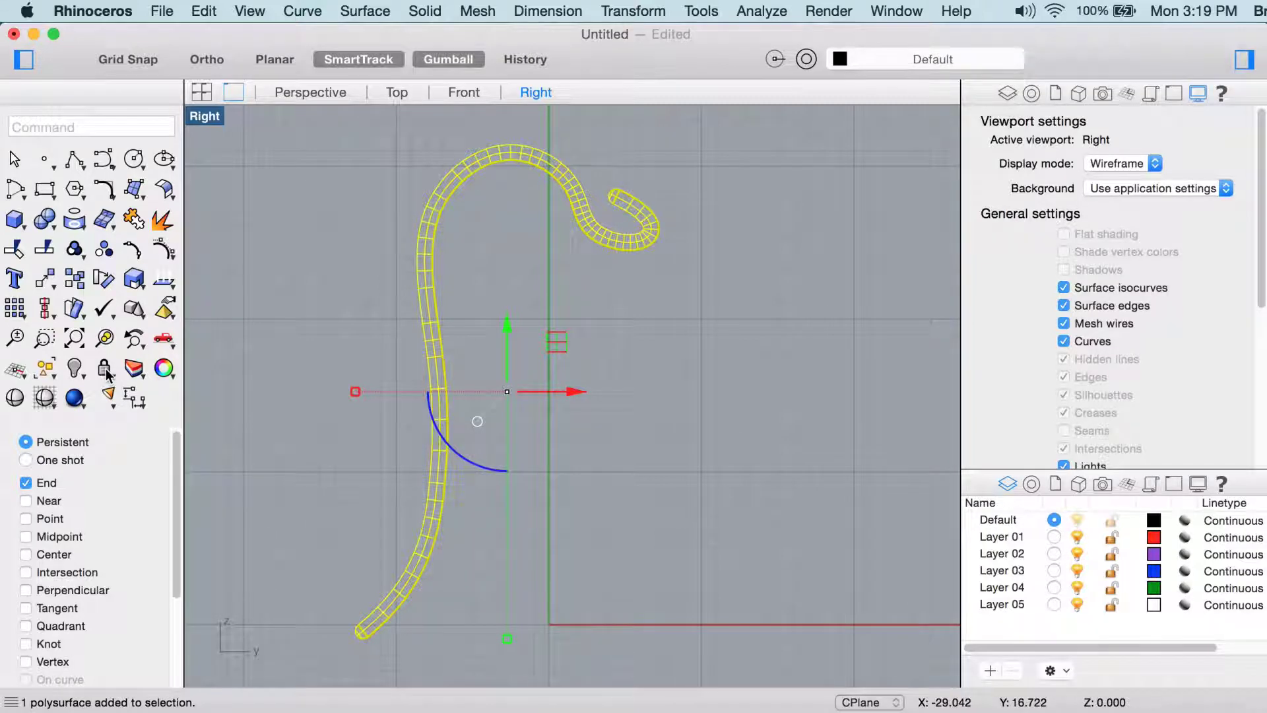
click(106, 371)
click(620, 243)
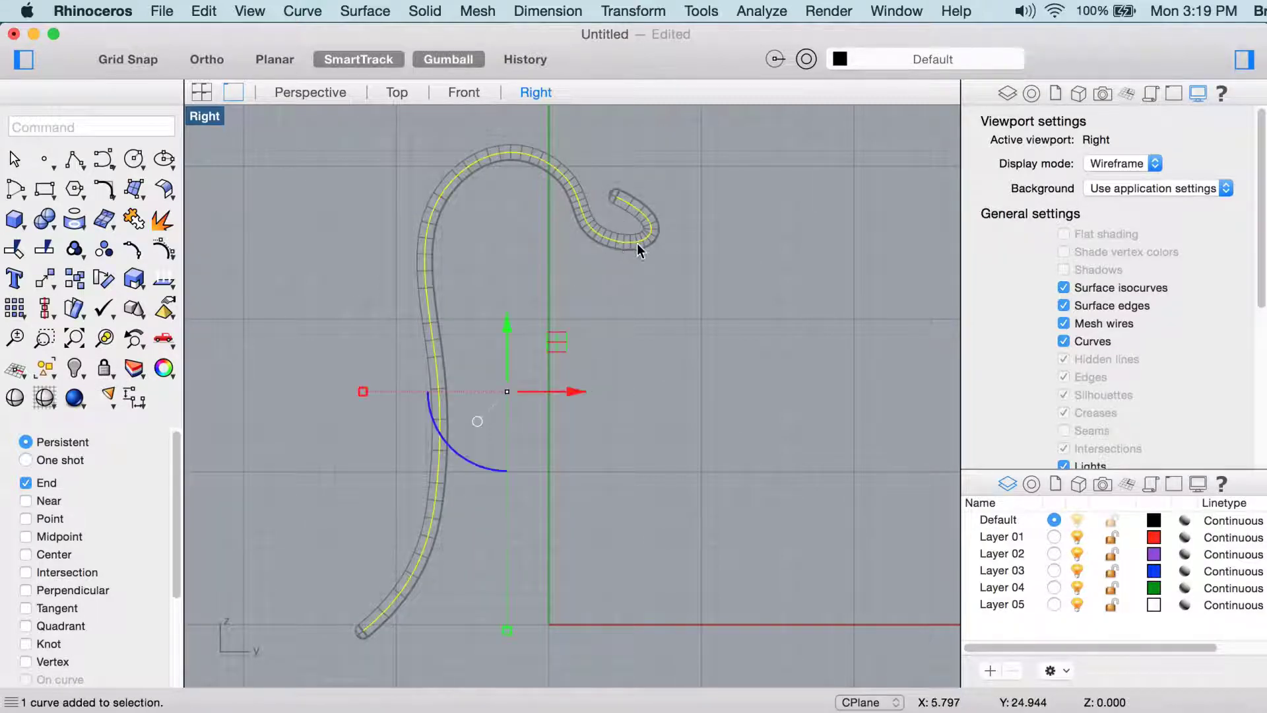
right_drag(636, 243, 703, 270)
key(F10)
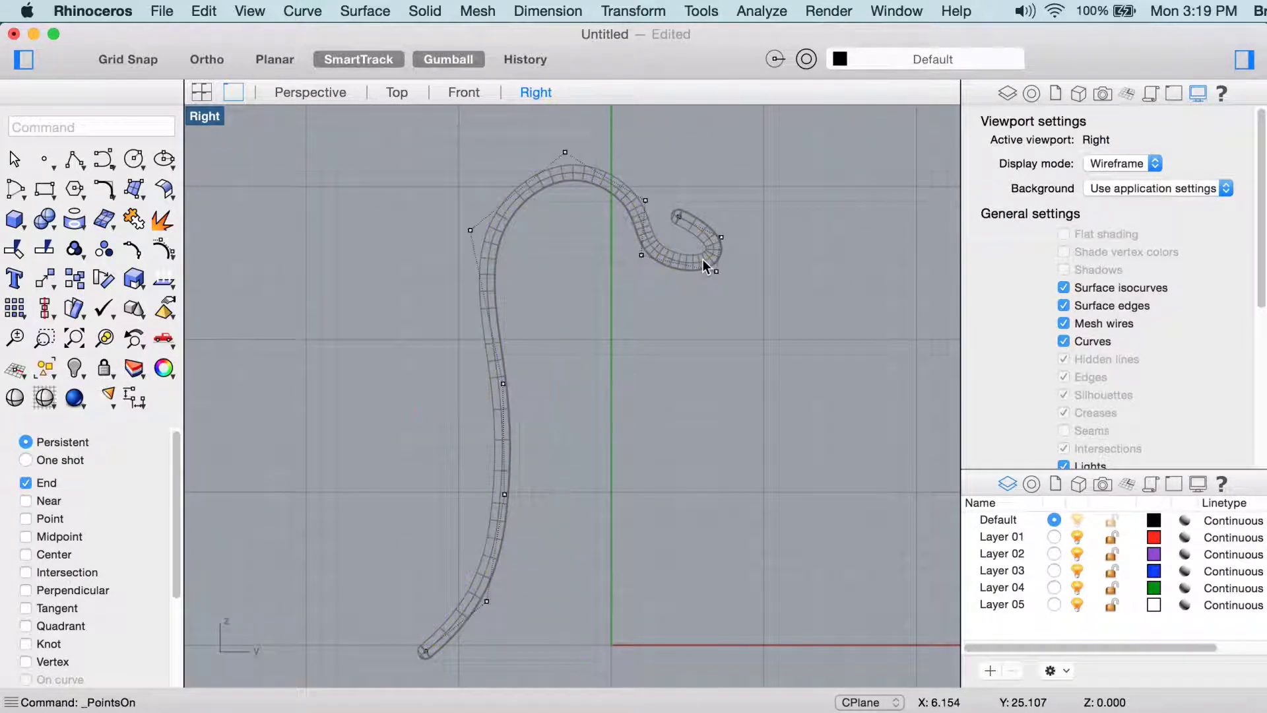
Move the curl's lower-right control point down and left, and the control point above the curl up and right
scroll(699, 250, up, 5)
scroll(688, 310, down, 5)
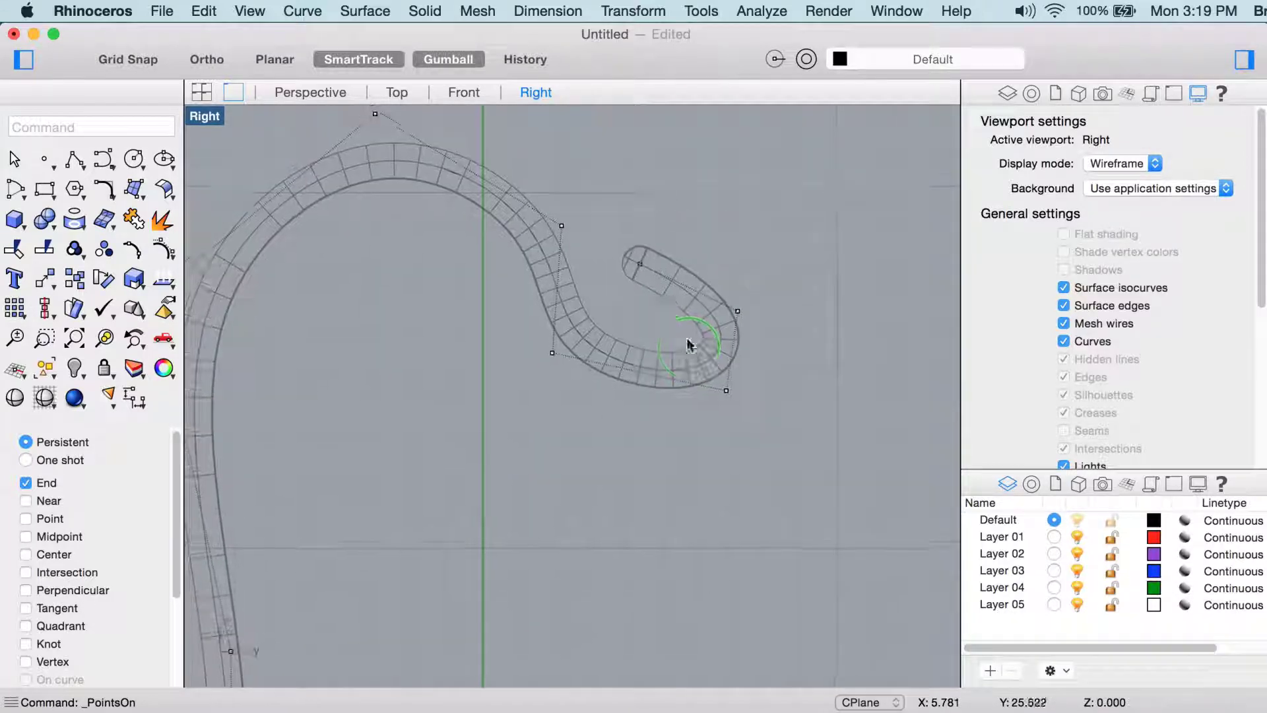
right_drag(664, 288, 700, 345)
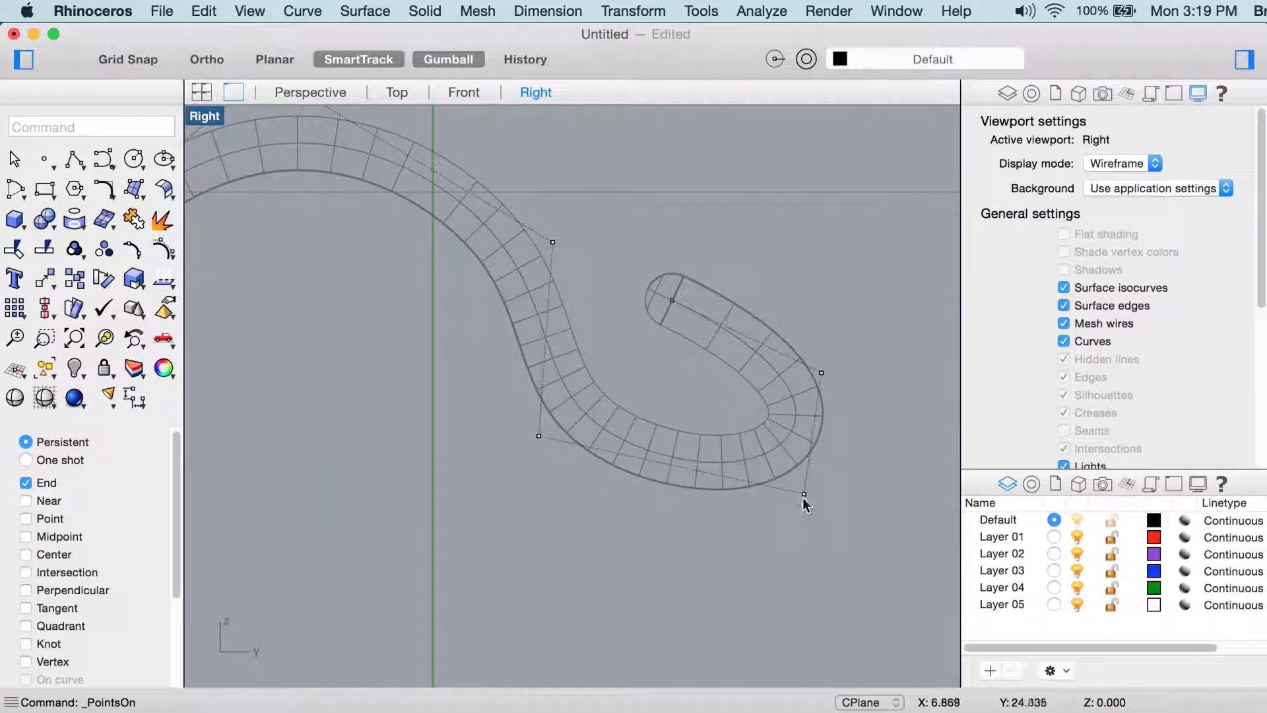
click(804, 494)
drag(804, 494, 712, 522)
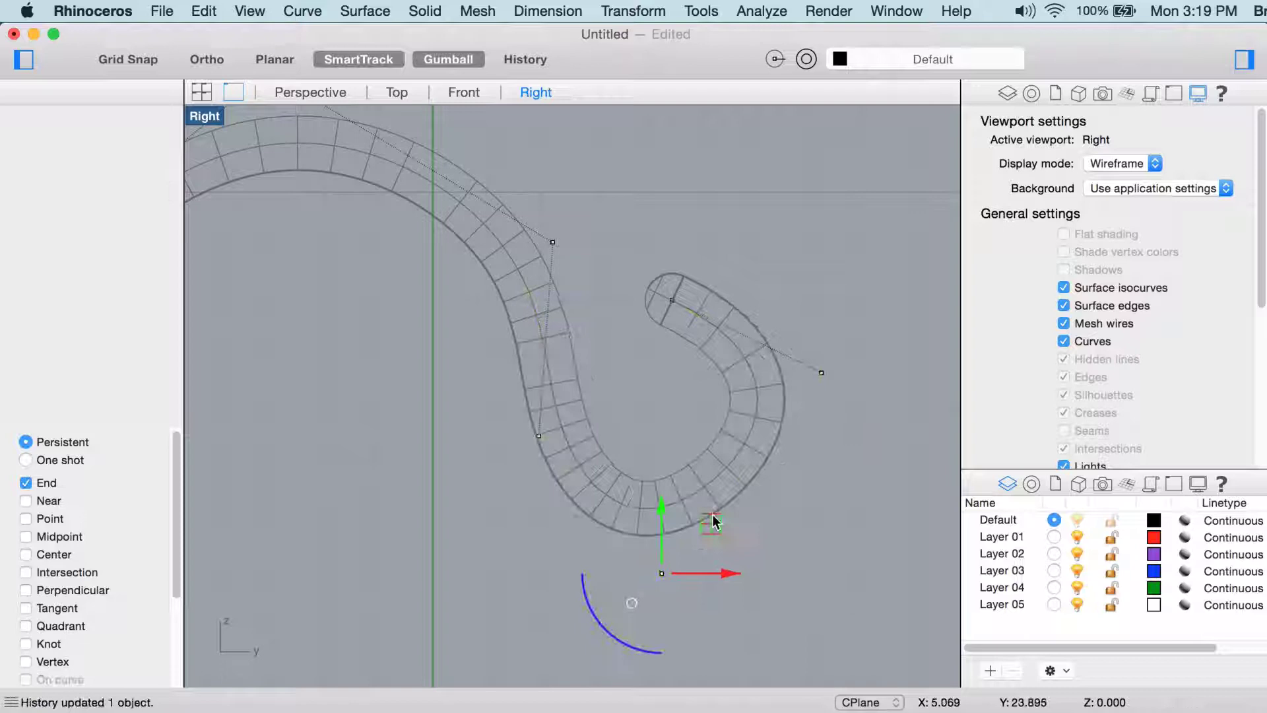
click(553, 242)
right_drag(556, 240, 582, 333)
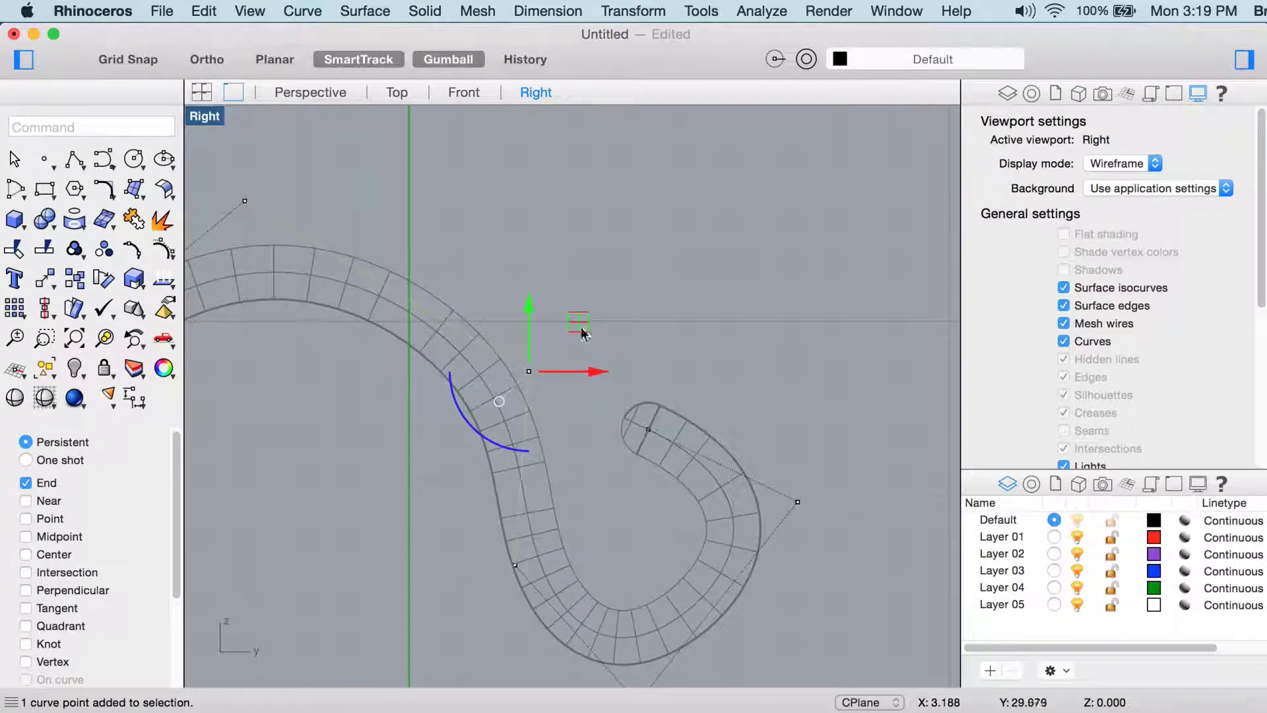
drag(582, 333, 681, 229)
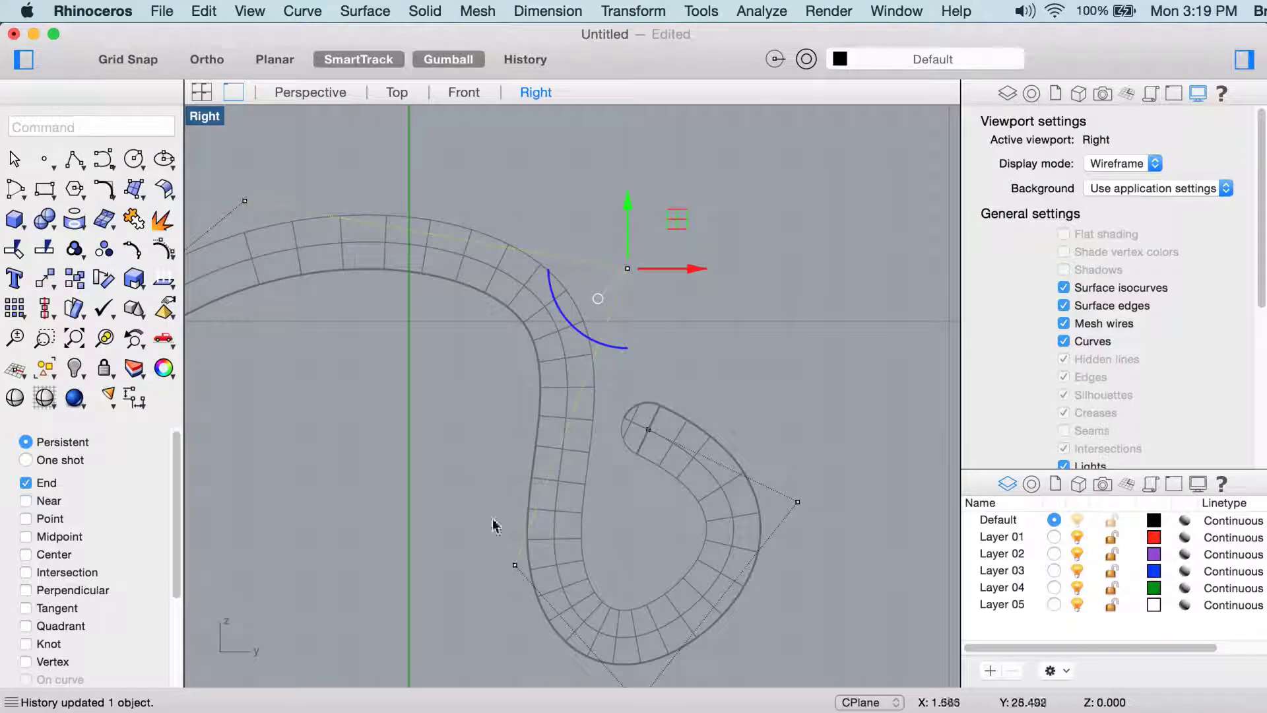
Tighten the curl by raising its left and bottom control points slightly and shifting its right and end points to the left
click(515, 565)
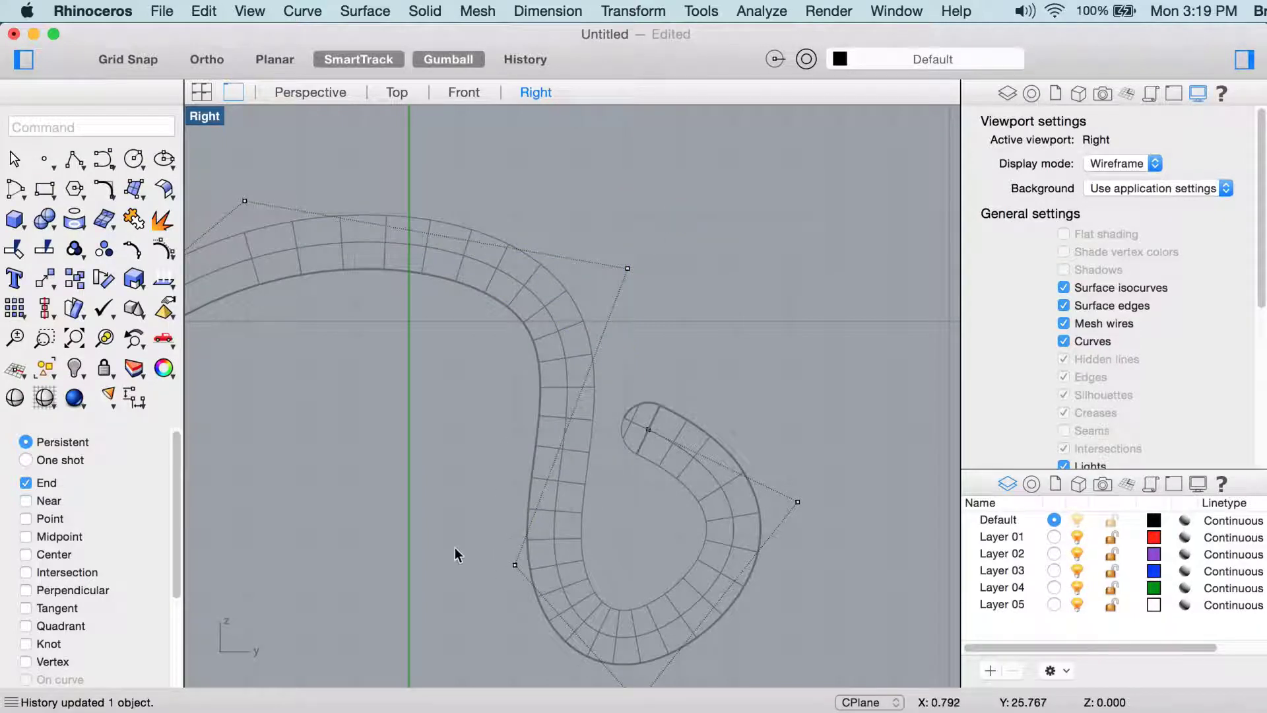
drag(565, 517, 557, 467)
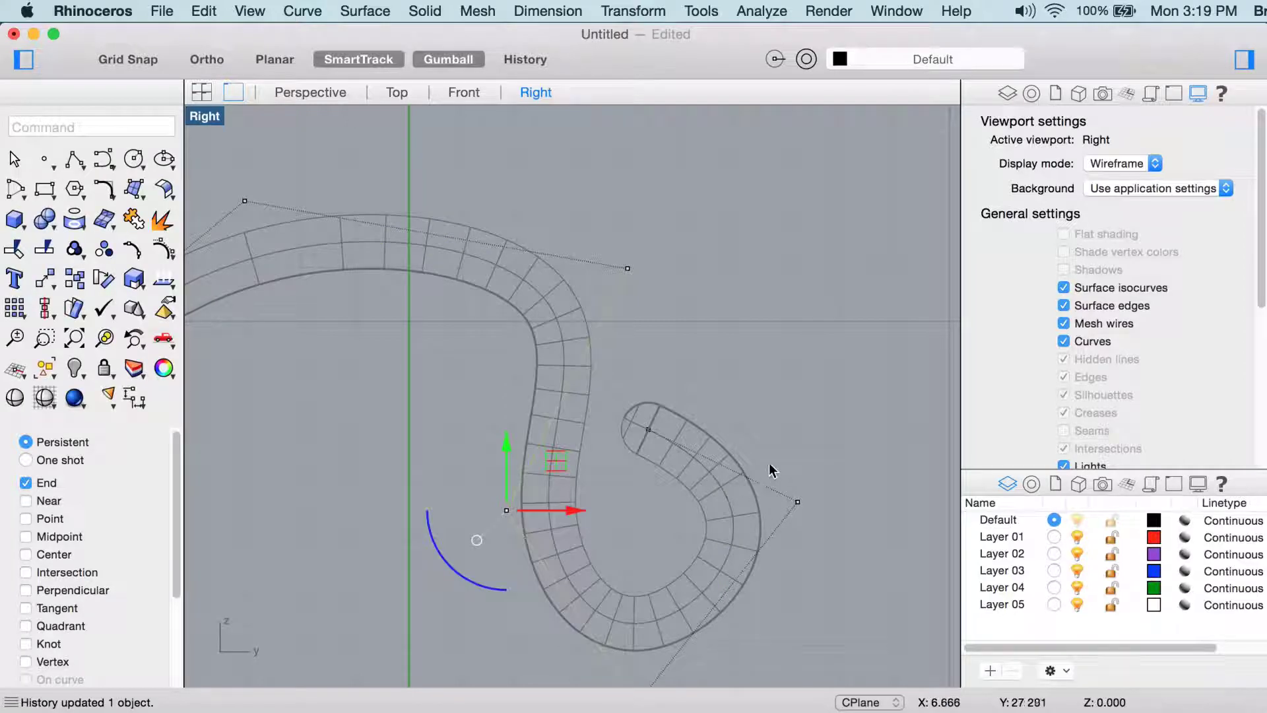
drag(772, 470, 828, 512)
drag(620, 401, 684, 478)
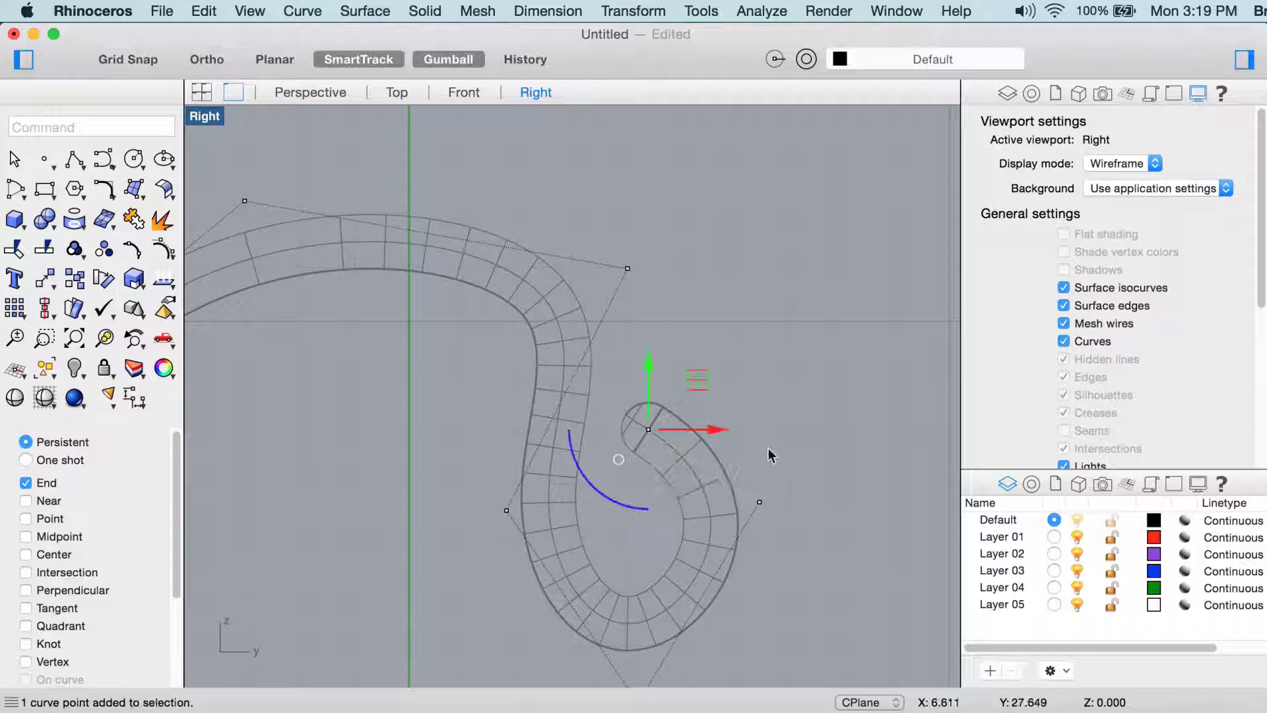
drag(722, 429, 695, 432)
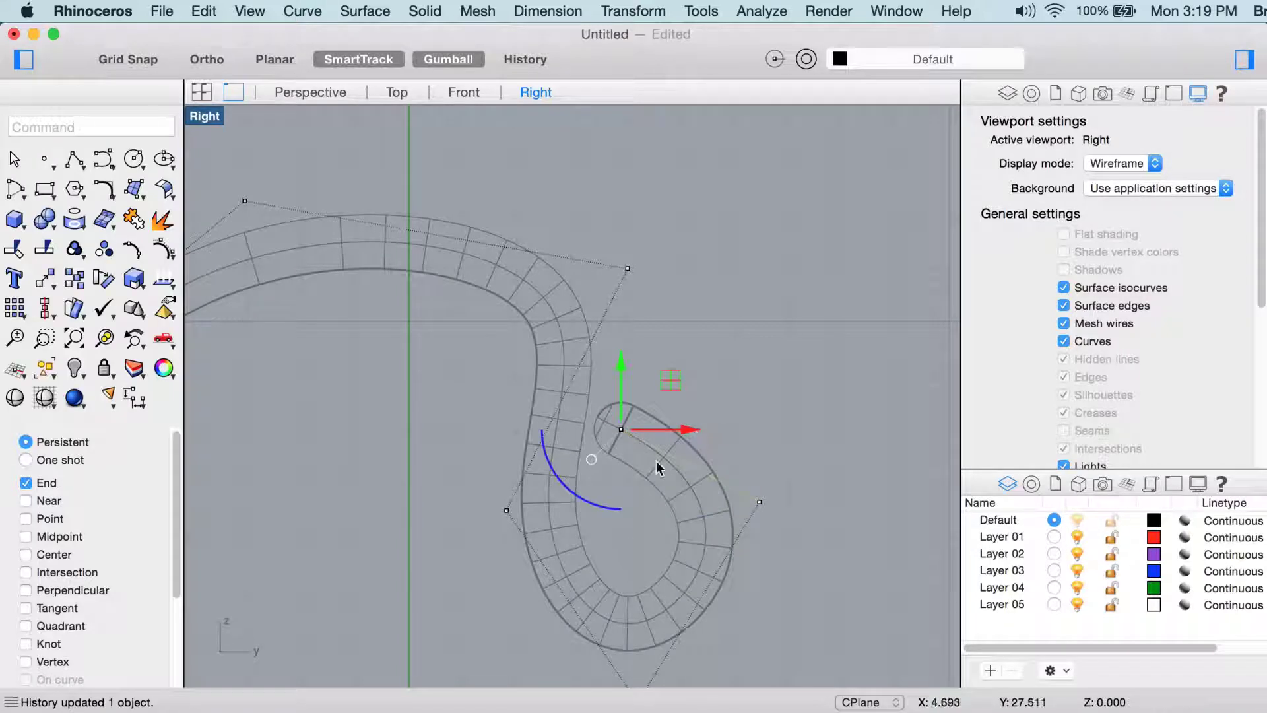
right_drag(524, 588, 534, 373)
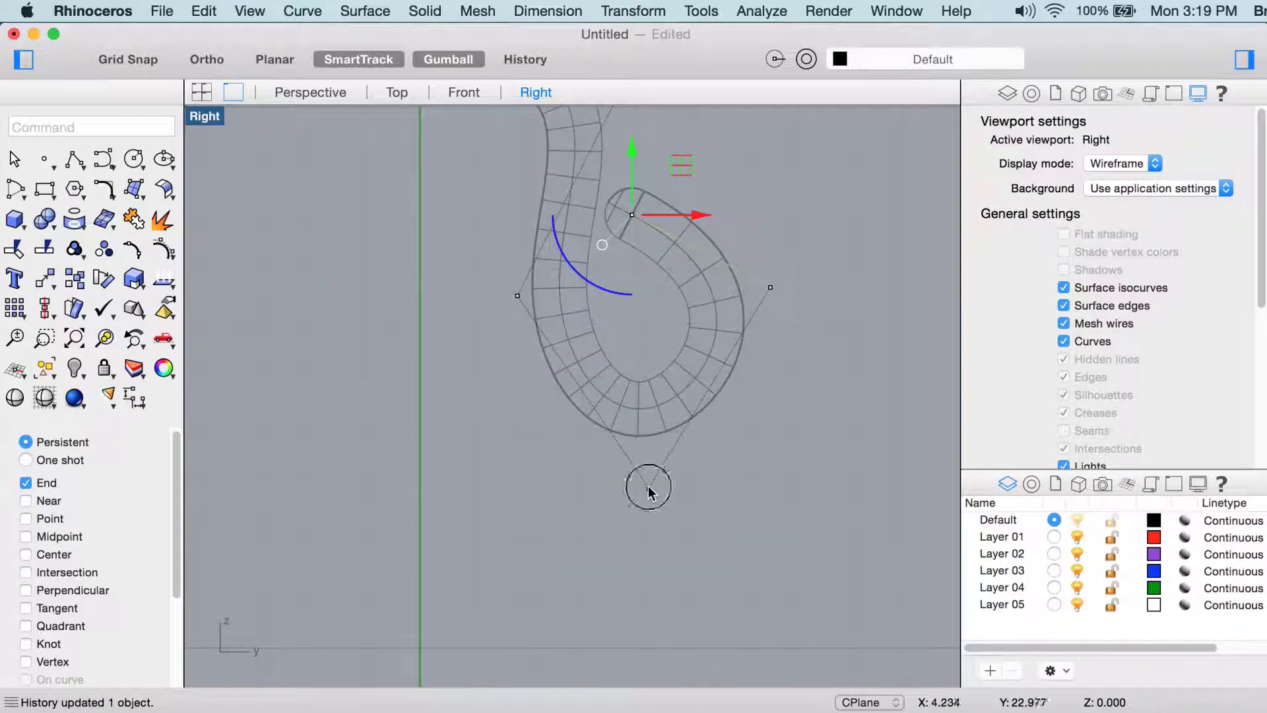
click(648, 488)
drag(699, 436, 710, 409)
Raise the control point at the crown of the large bend to make the arch taller
right_drag(804, 345, 816, 508)
scroll(650, 270, down, 10)
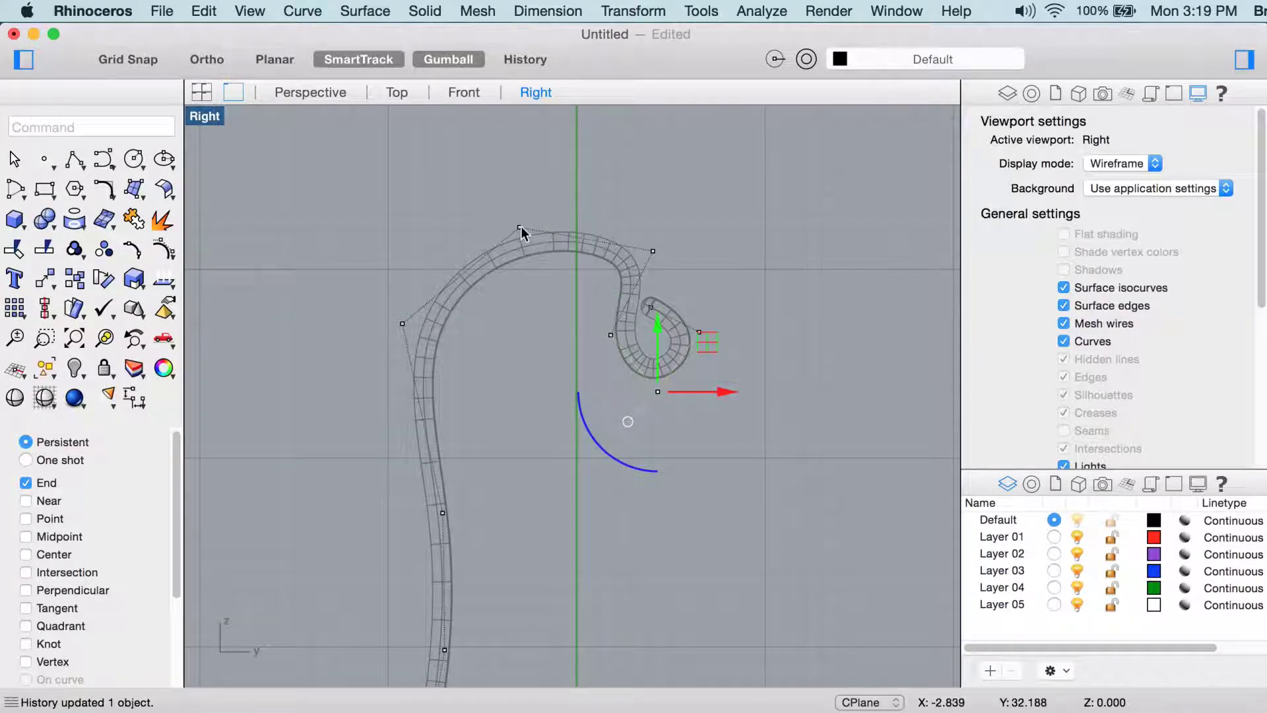
click(519, 226)
drag(571, 179, 578, 159)
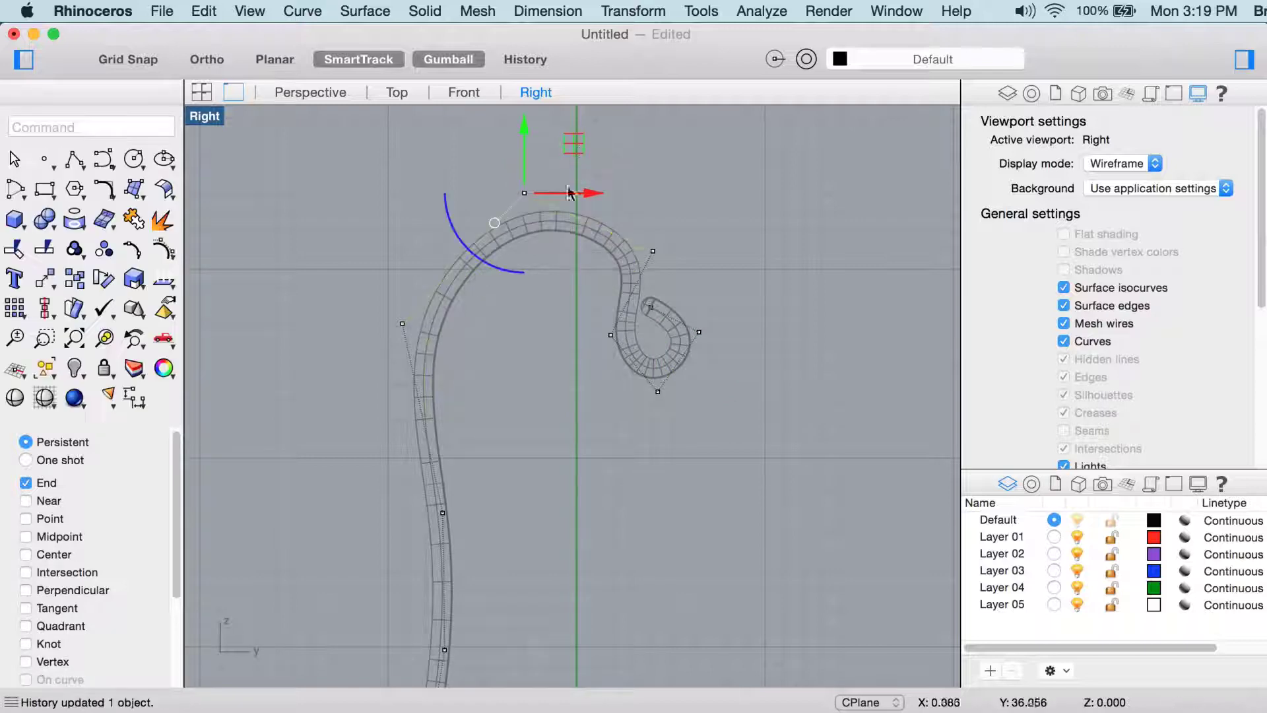
Shift the five control points along the curve's long lower stem about 2 units to the left
scroll(594, 297, down, 5)
drag(466, 269, 528, 577)
scroll(536, 394, up, 6)
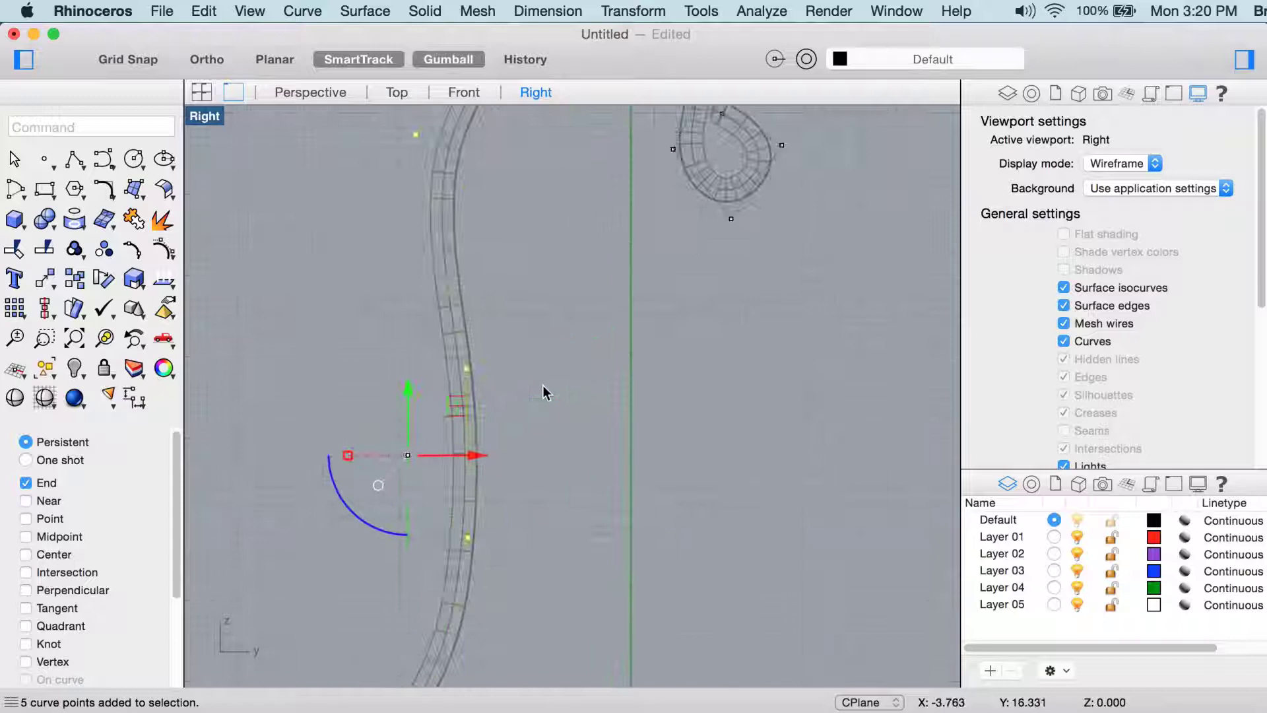
drag(571, 374, 546, 367)
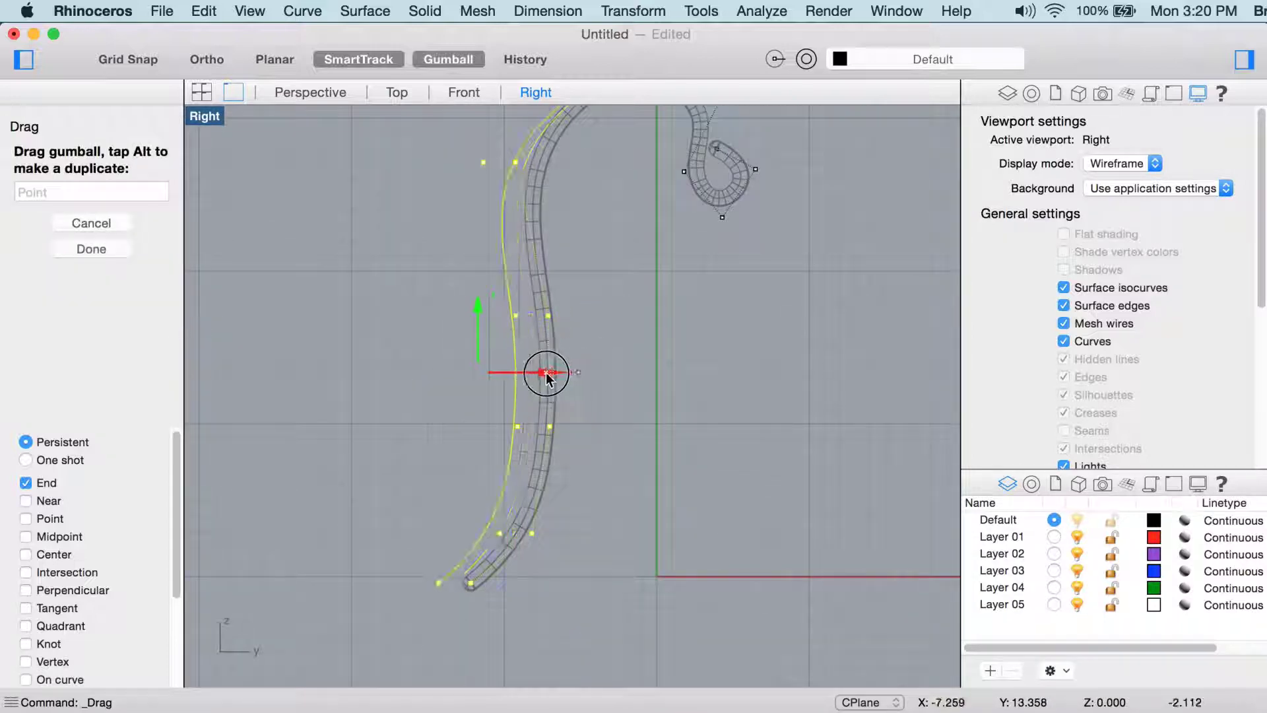
Move the control point at the outer shoulder of the large bend up and slightly right to round the arch
scroll(627, 340, down, 3)
right_drag(625, 339, 538, 498)
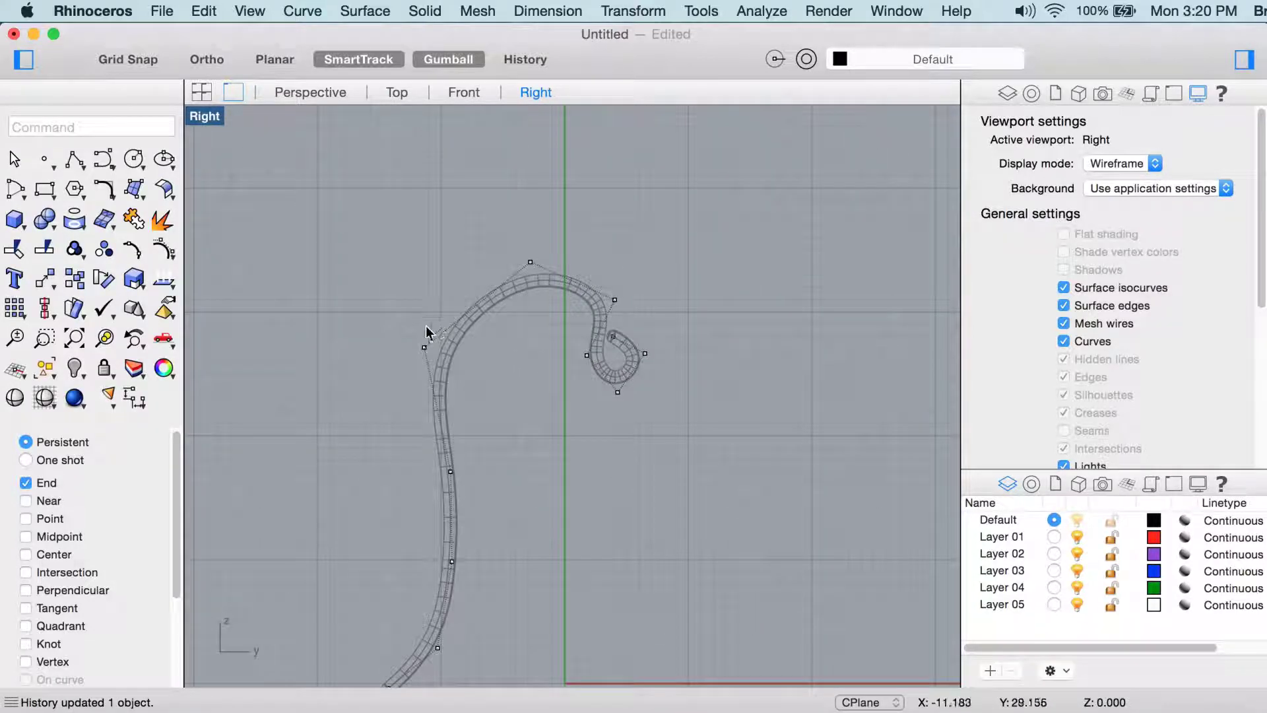
click(424, 347)
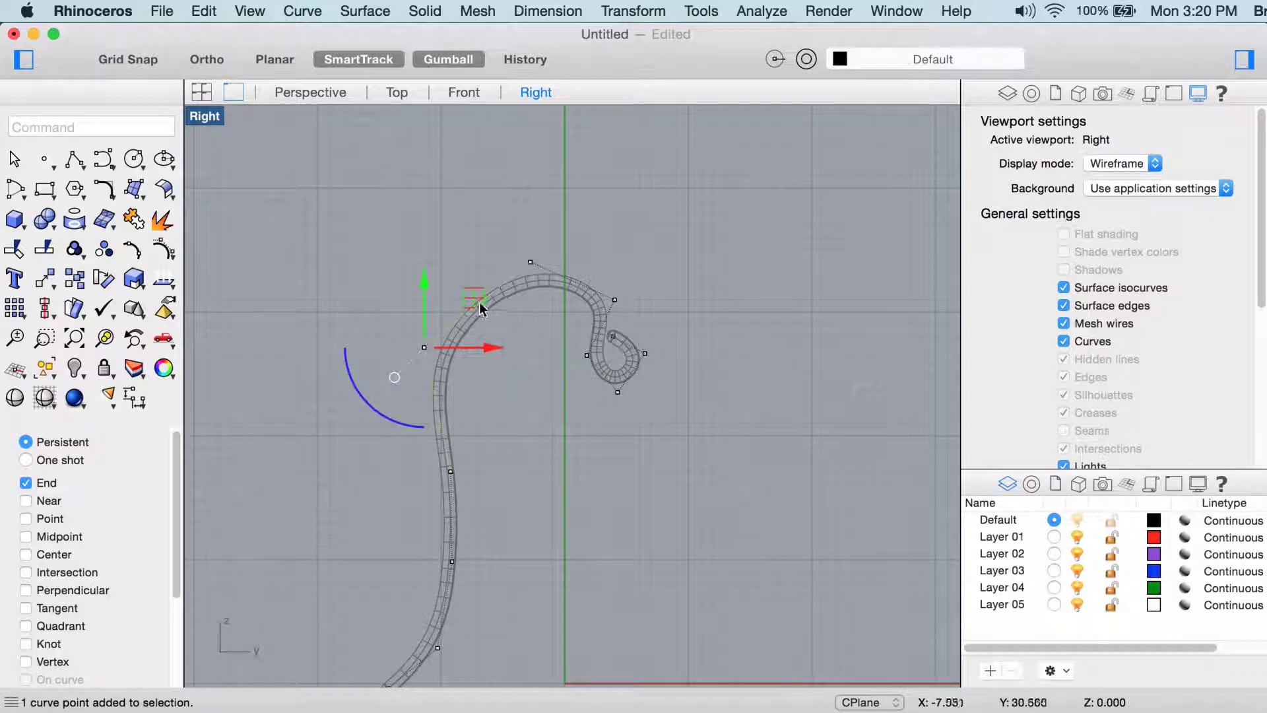
drag(479, 303, 496, 275)
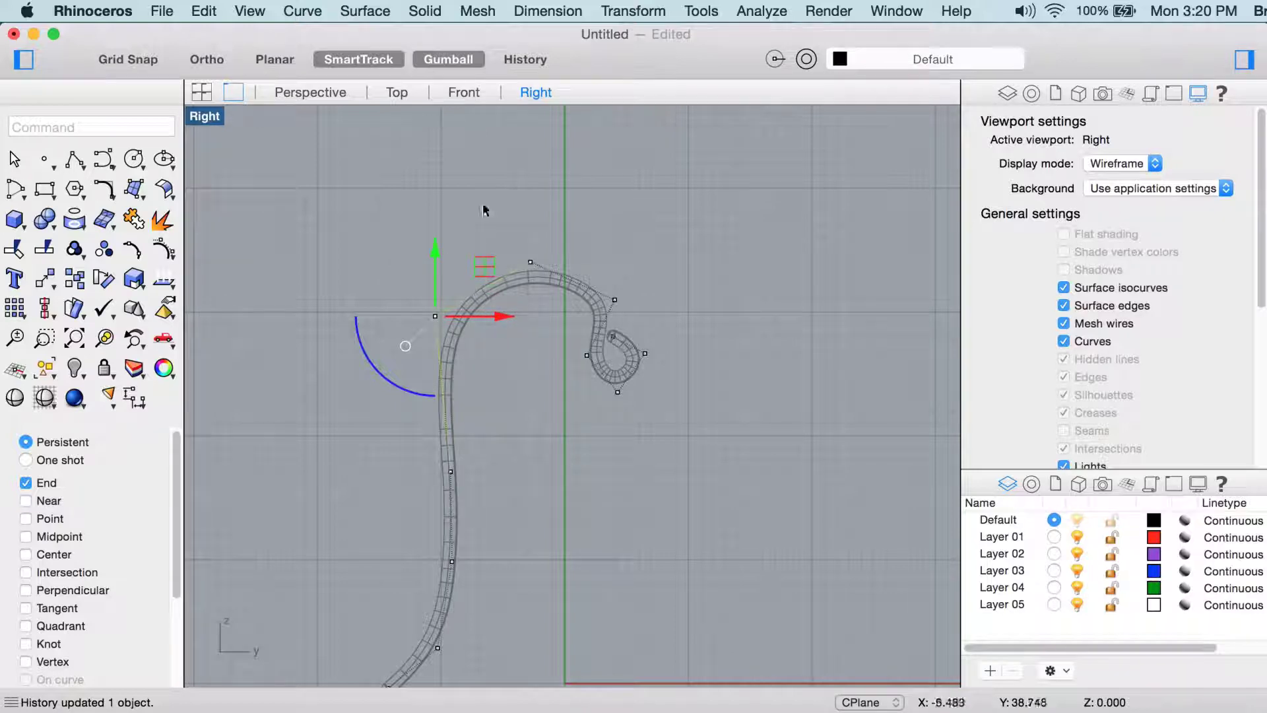
With the gumball temporarily off, nudge the crown control point slightly up and left and shift the curl's five control points about 1 unit down-left
click(448, 59)
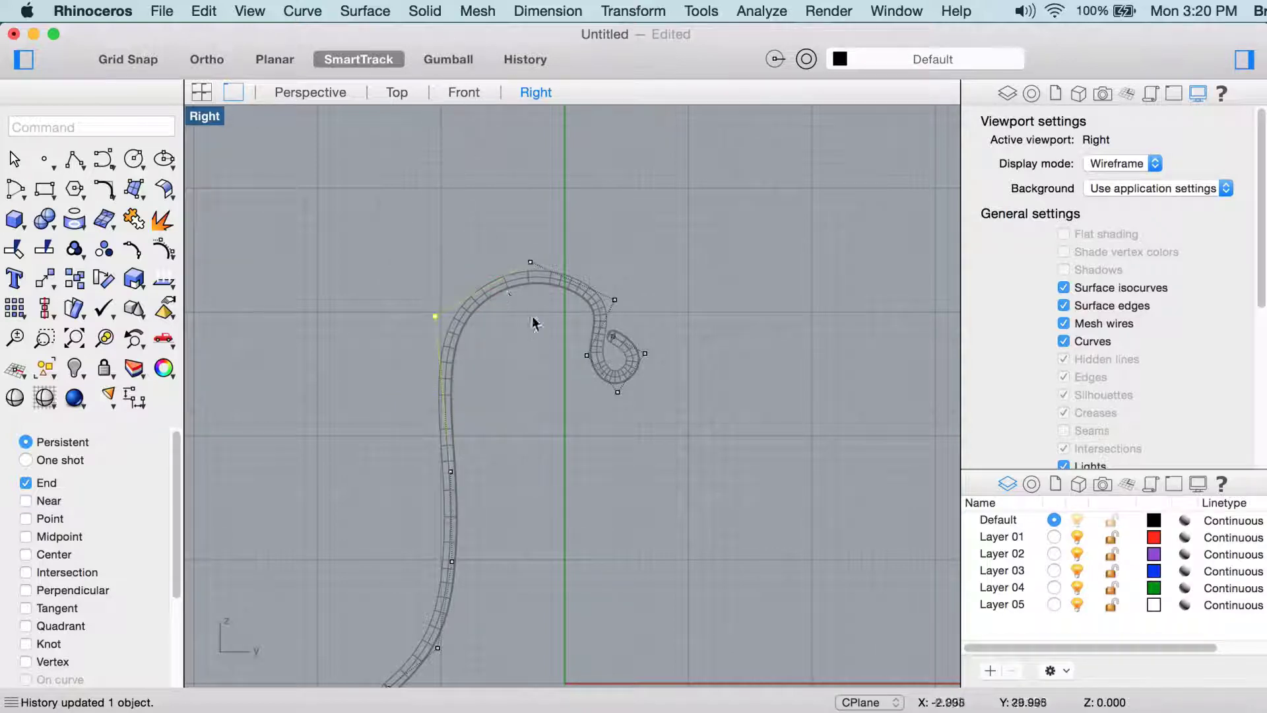
mouse_move(530, 264)
mouse_down()
mouse_move(509, 255)
mouse_move(521, 256)
mouse_up()
right_drag(645, 302, 699, 262)
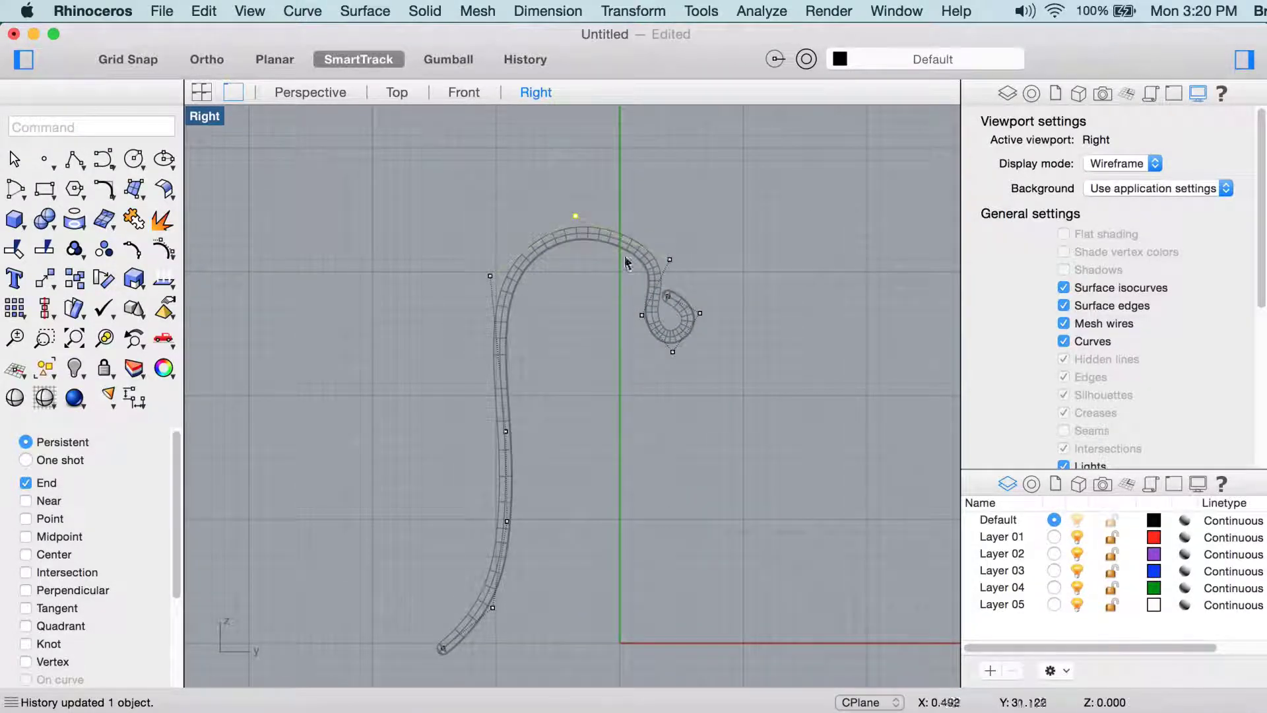
drag(632, 234, 751, 400)
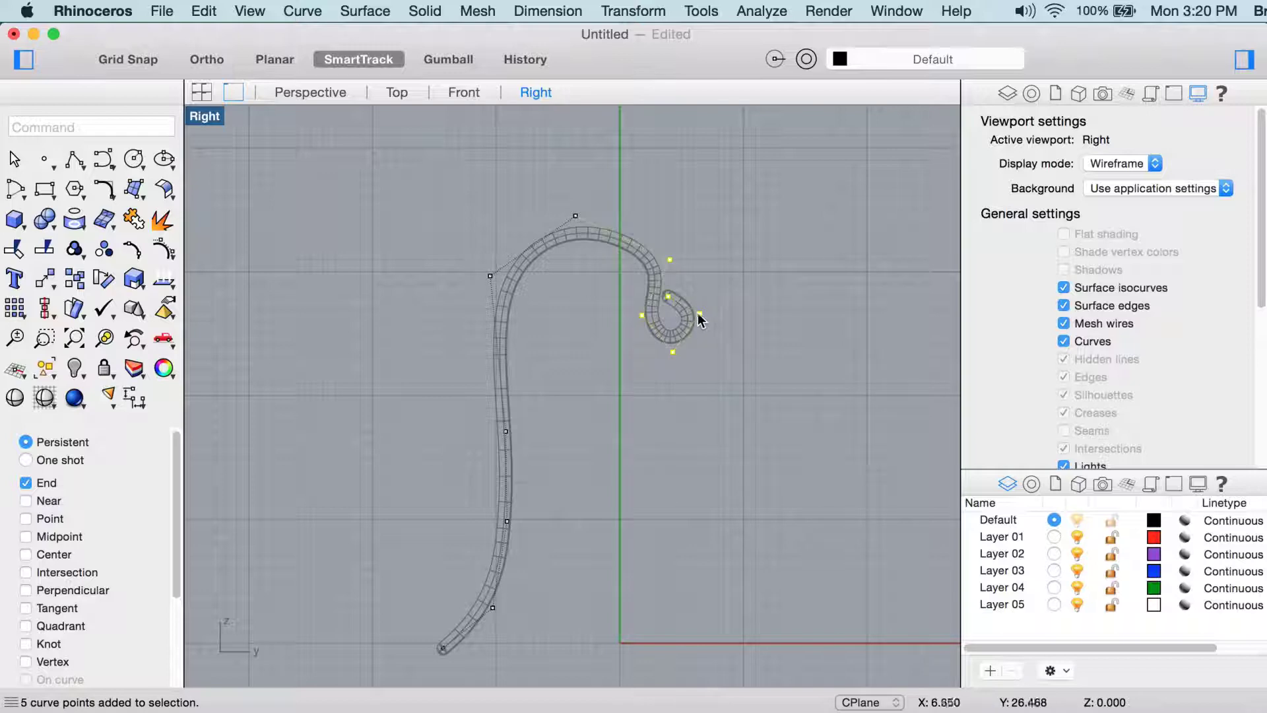
mouse_move(700, 319)
mouse_down()
mouse_move(683, 320)
mouse_move(687, 331)
mouse_up()
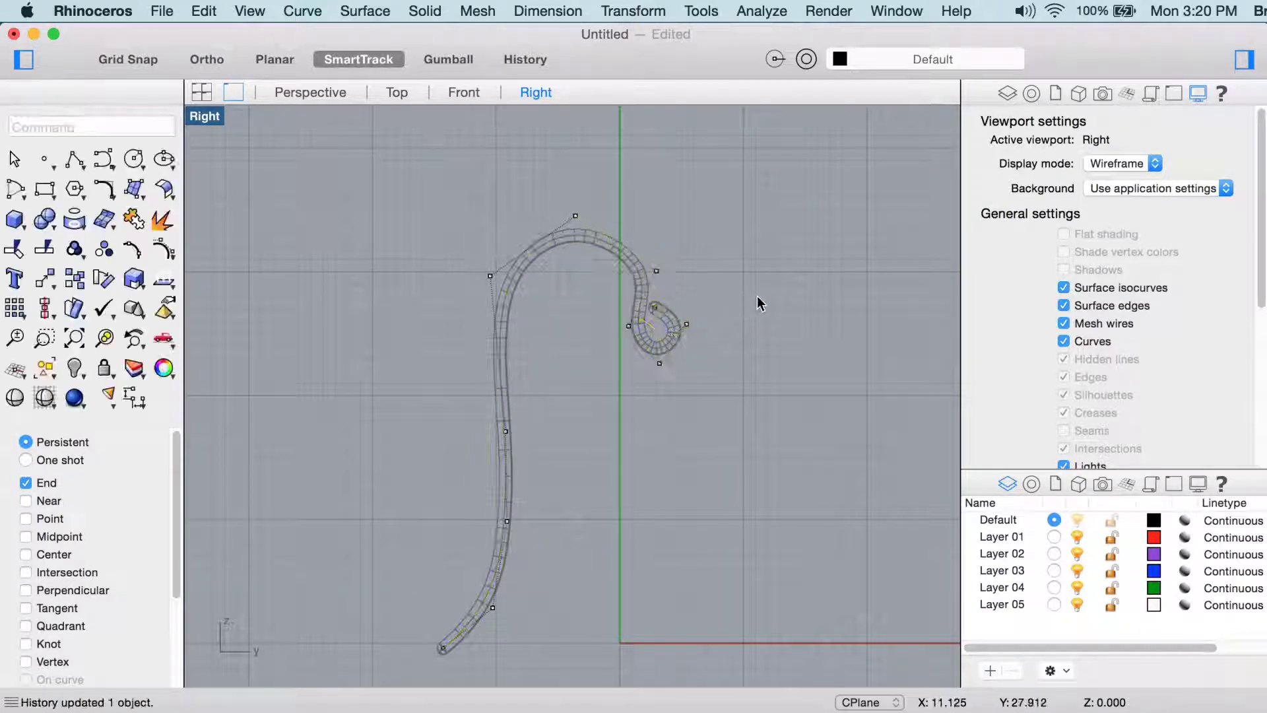
click(449, 59)
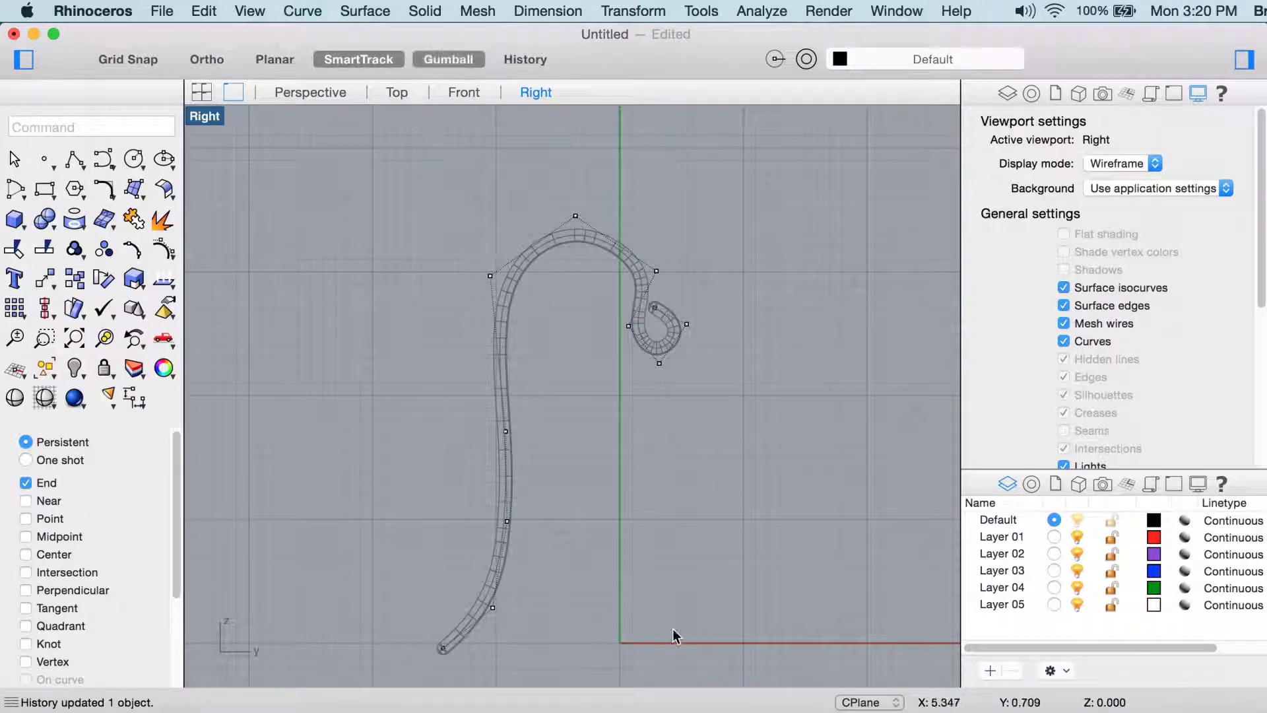
With grid snap on, draw a vertical 6-unit polyline segment just below the curl, from 3,22 to 3,16
right_drag(674, 635, 563, 557)
scroll(595, 368, up, 5)
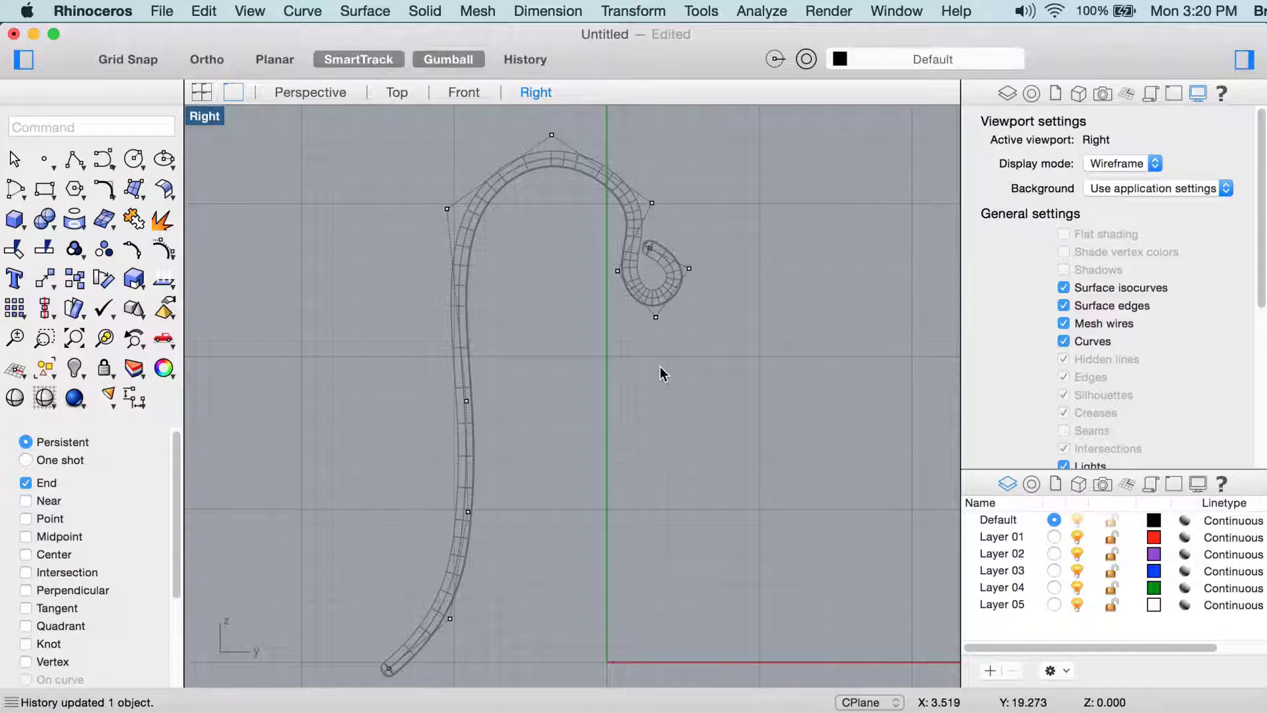
click(75, 160)
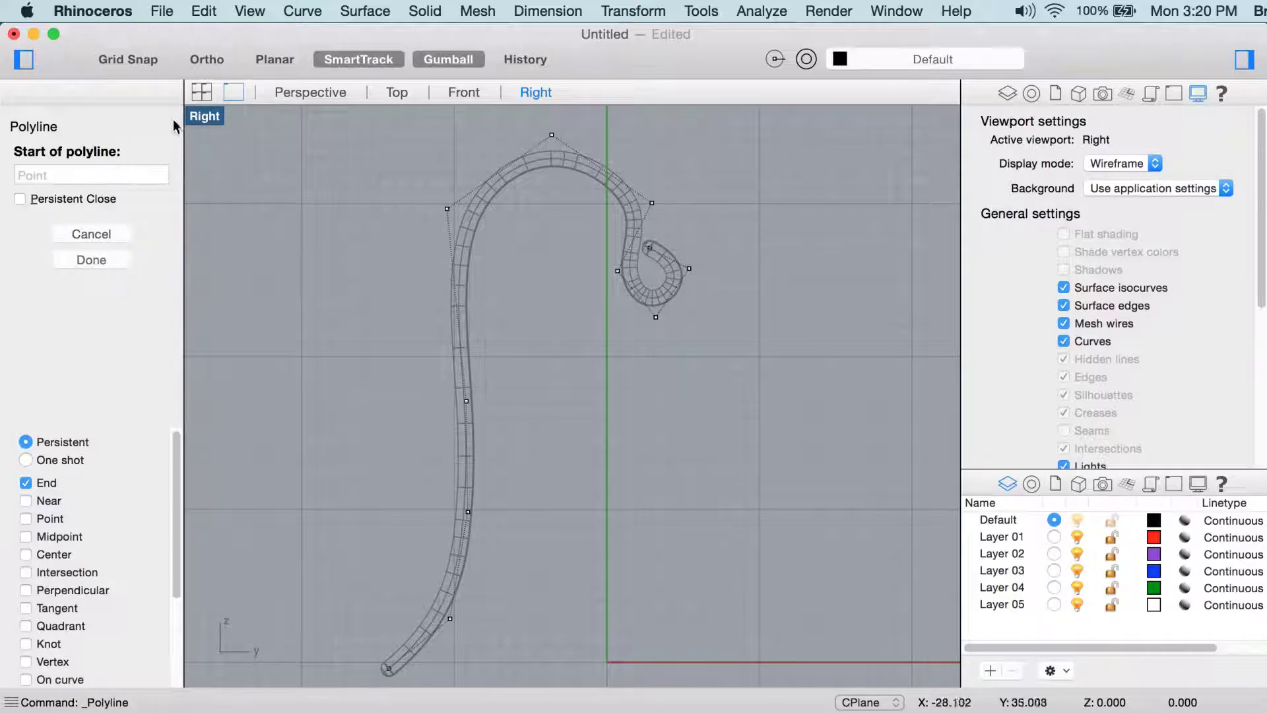
click(140, 63)
scroll(645, 376, up, 5)
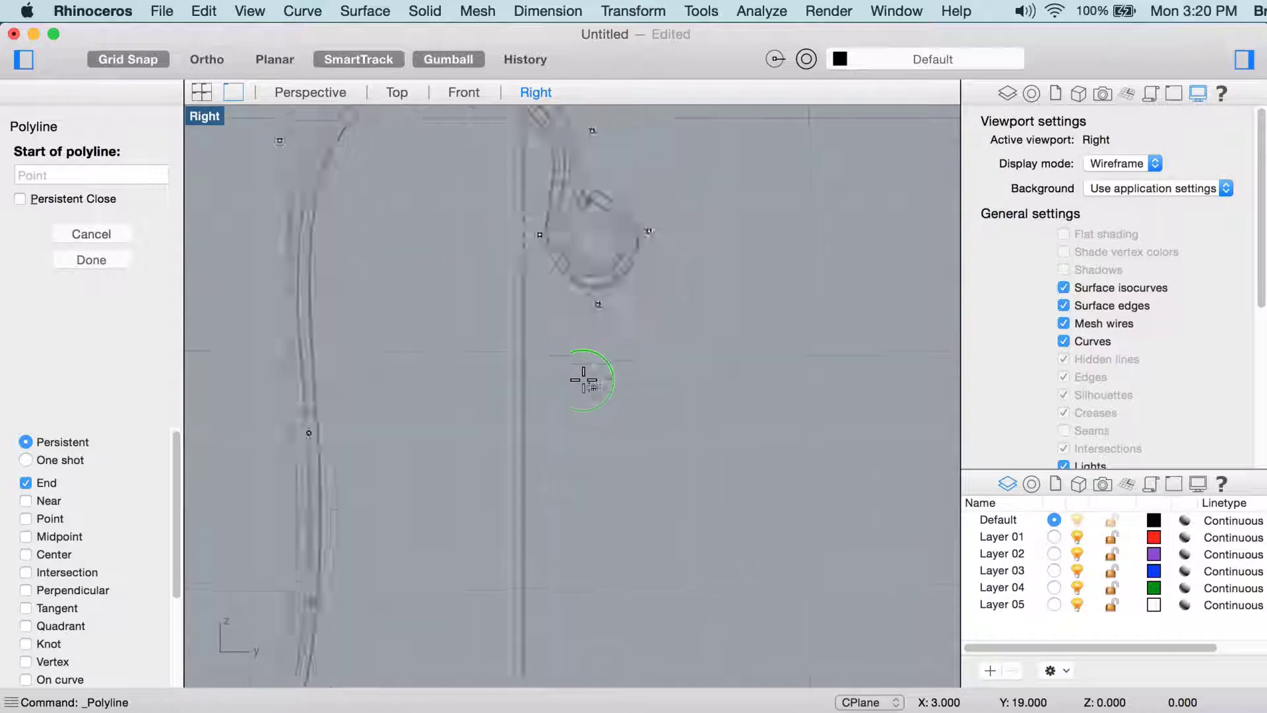
scroll(560, 356, up, 3)
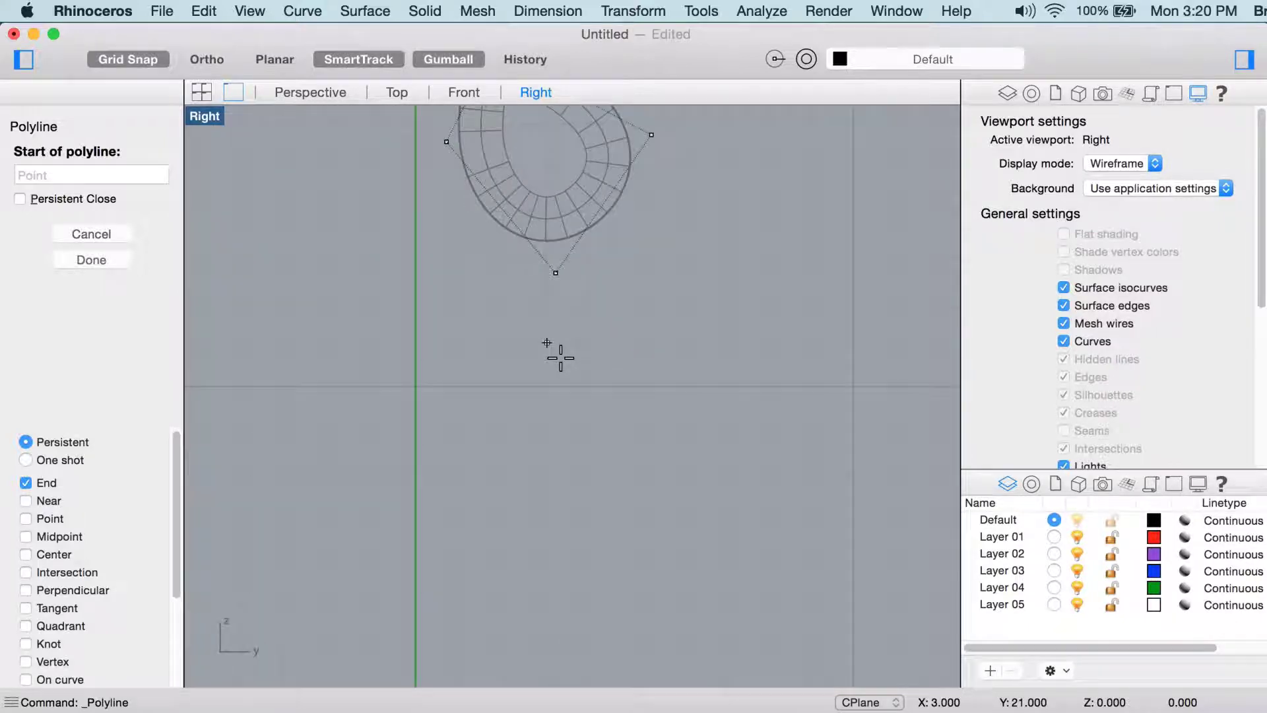
click(547, 301)
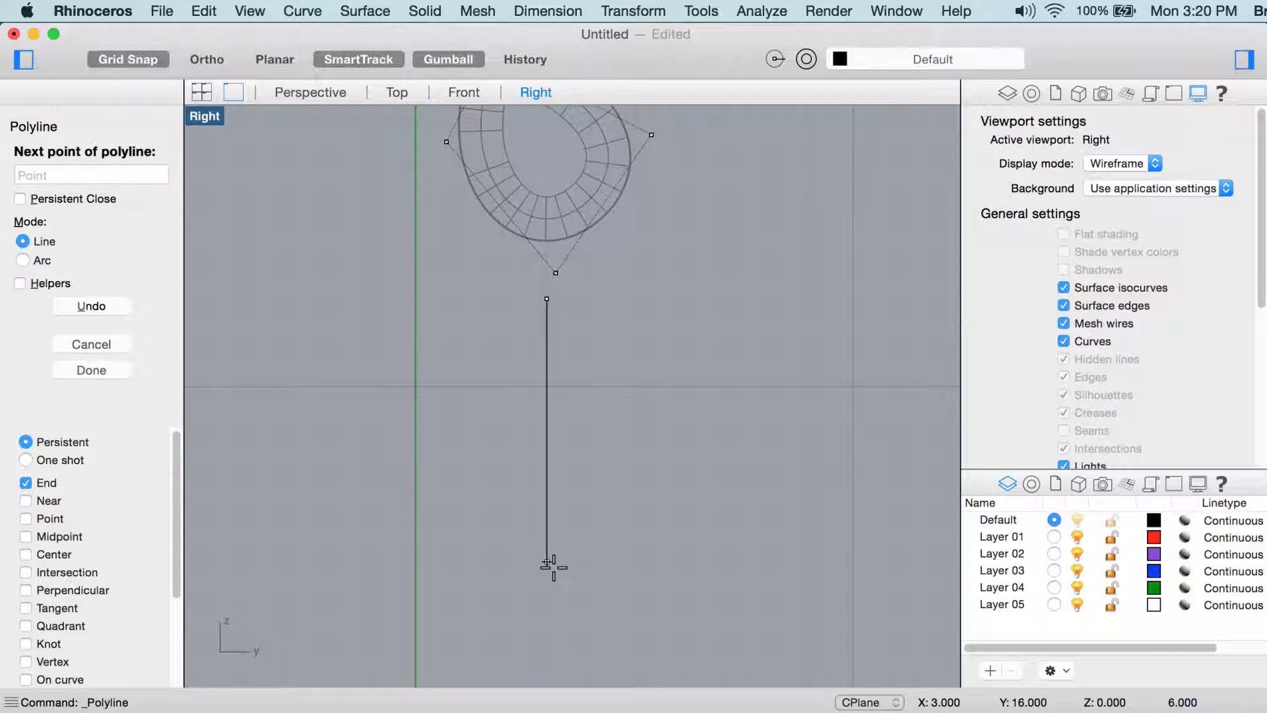
click(552, 564)
key(Return)
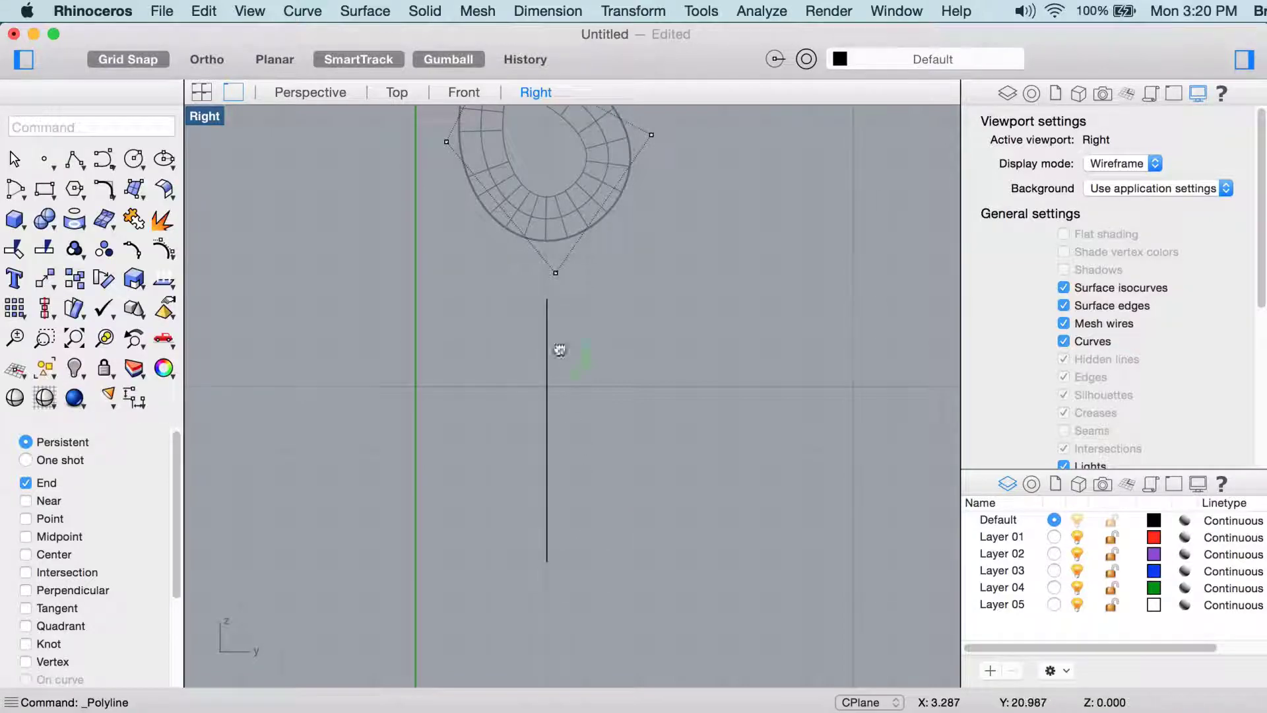
Create a helix around the vertical line with a radius of 1, 4 turns and a pitch of 1.5
right_drag(559, 350, 642, 370)
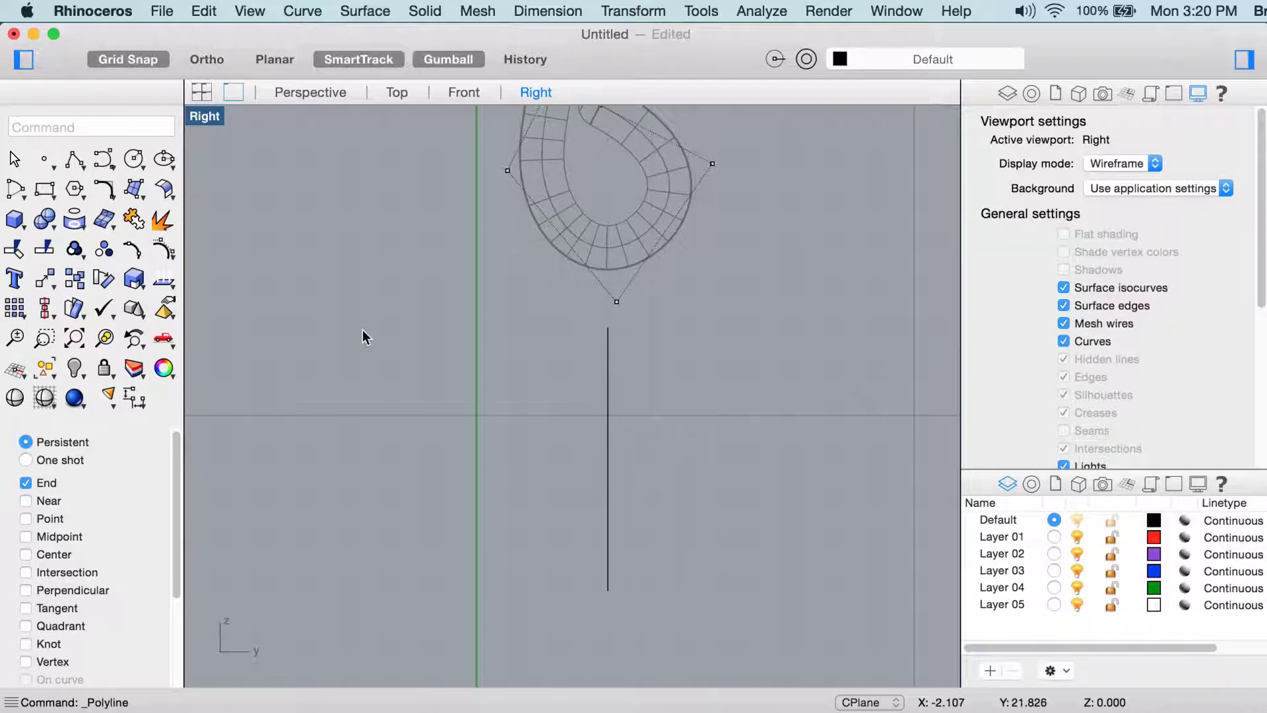
click(110, 166)
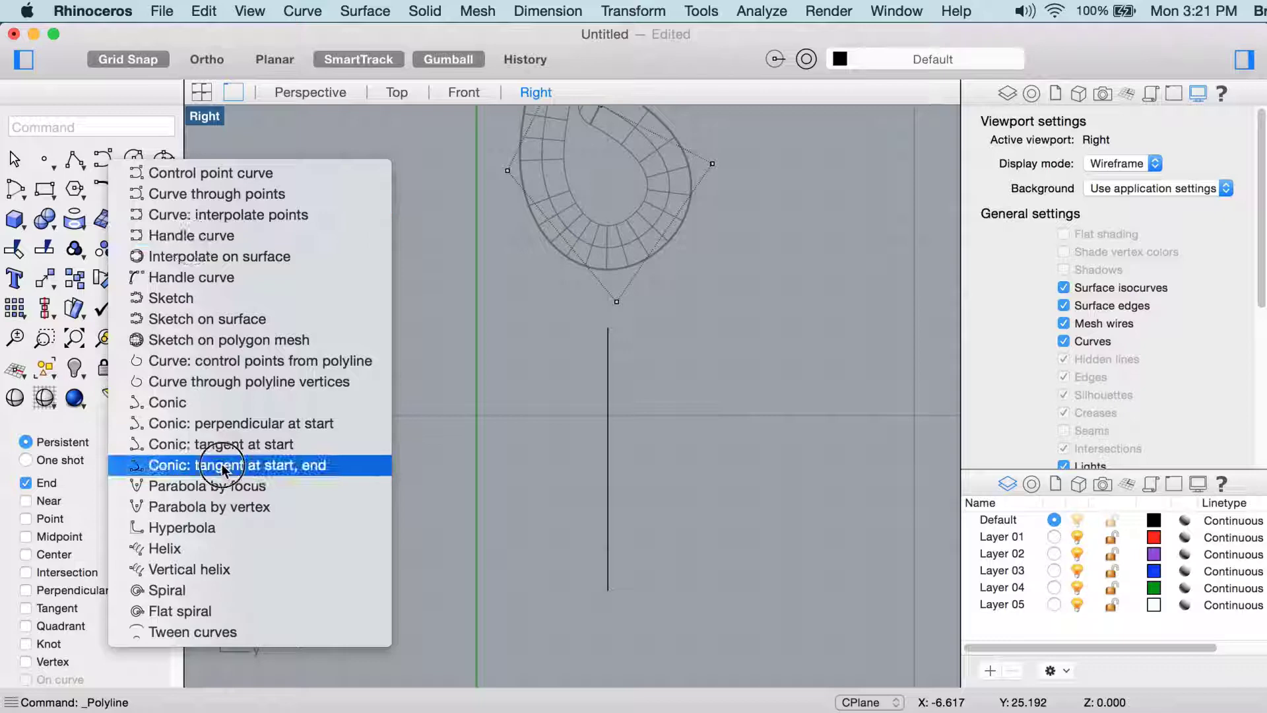
click(223, 549)
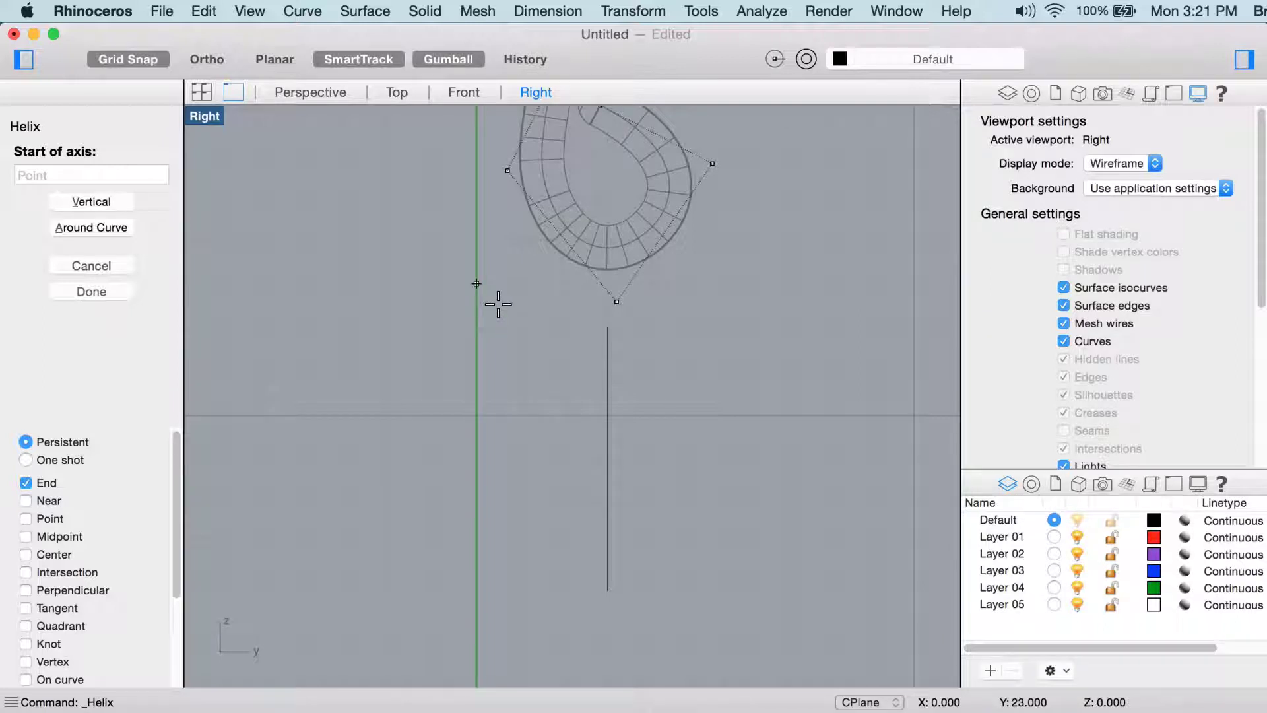
text(a)
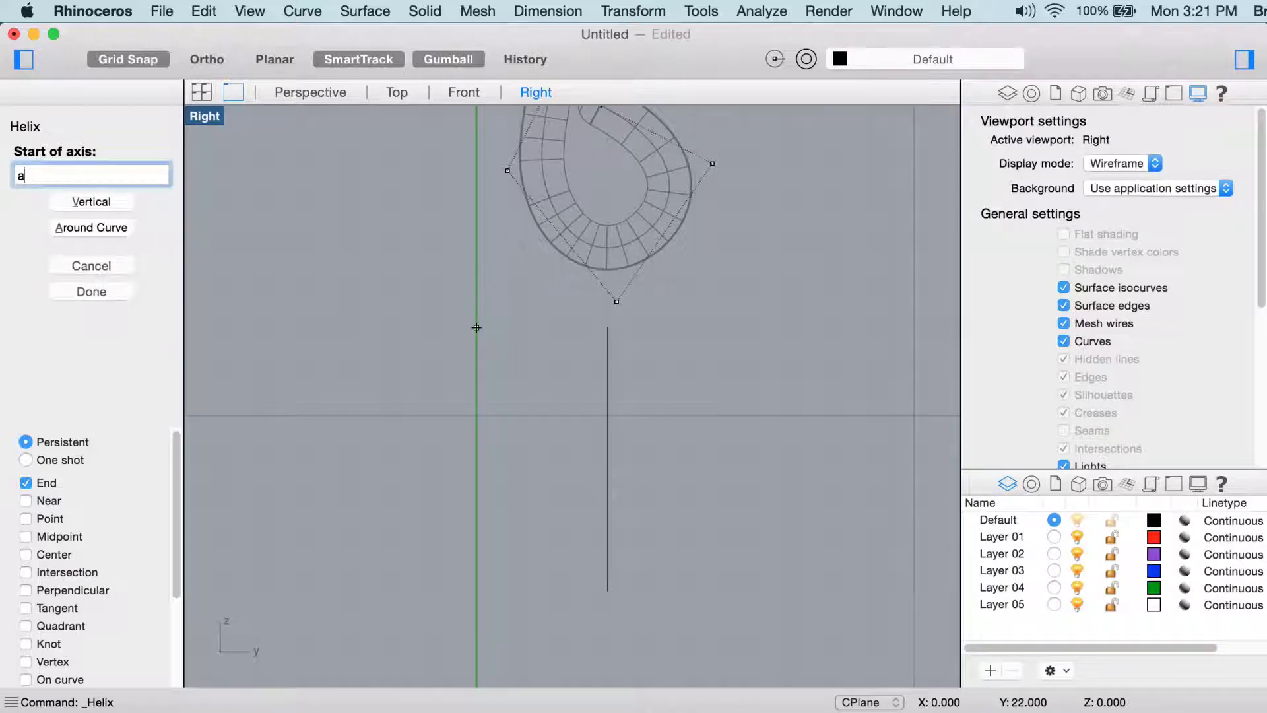
key(Return)
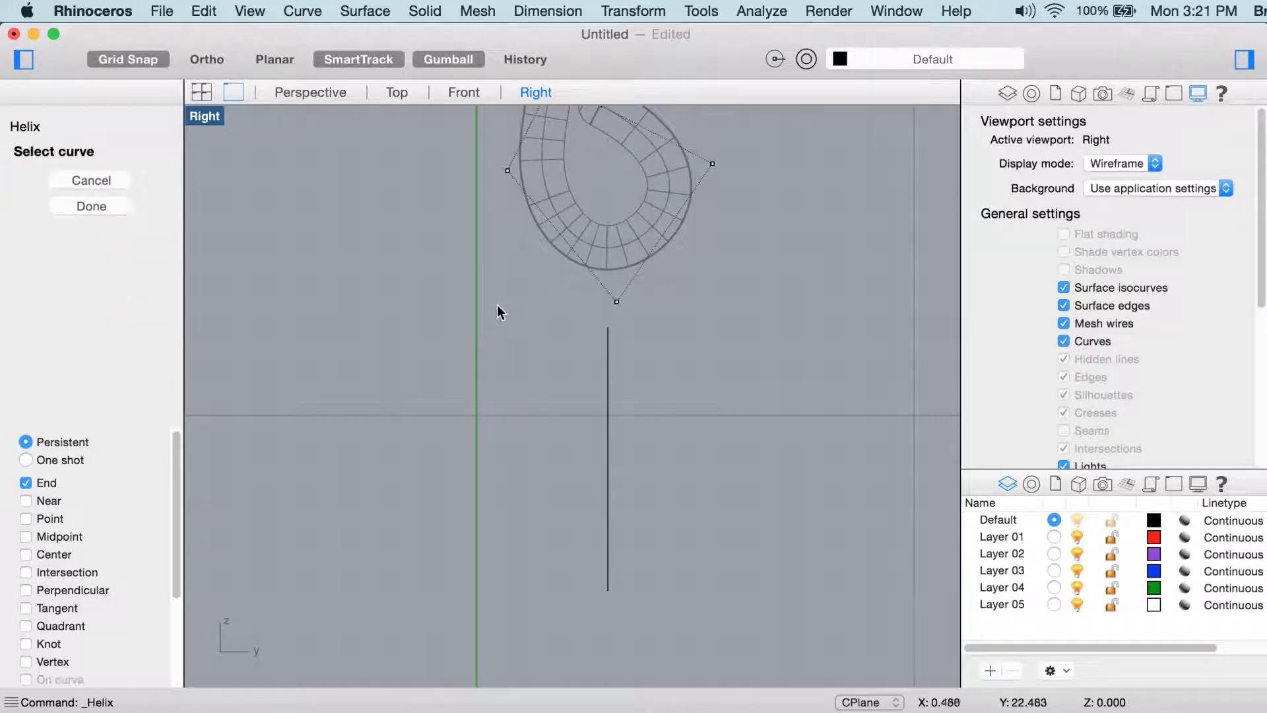
click(608, 340)
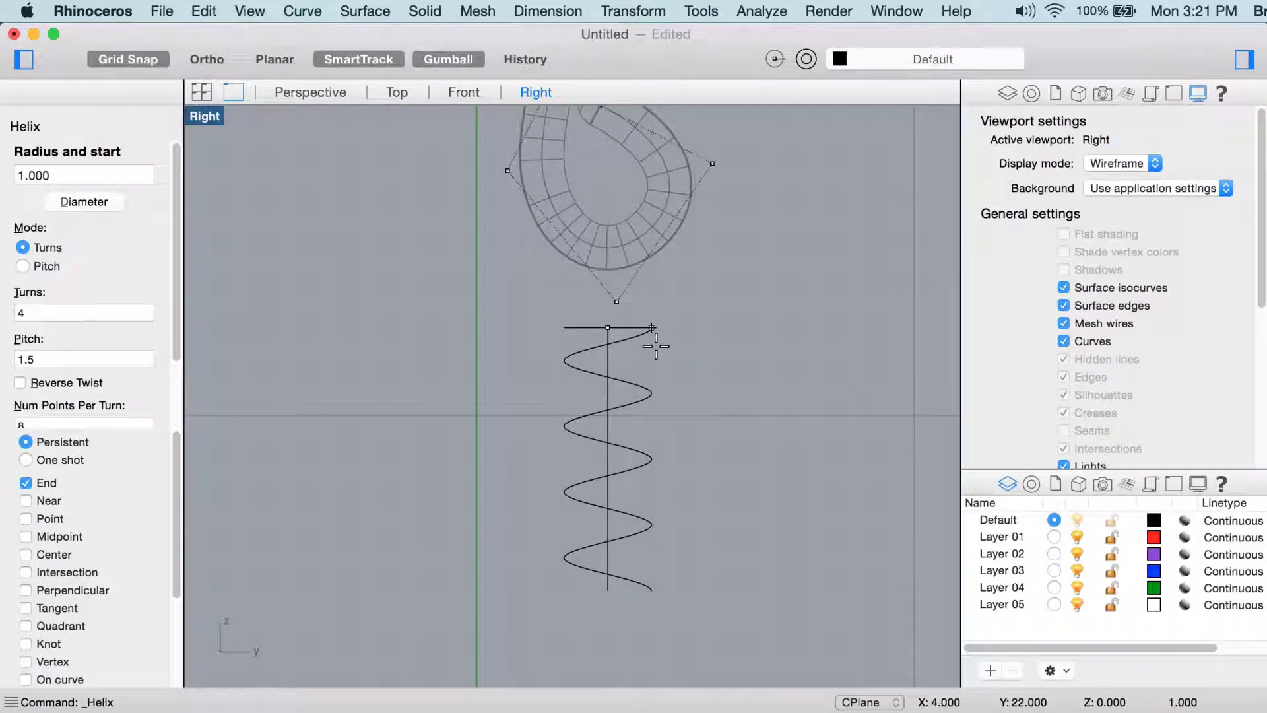
click(655, 345)
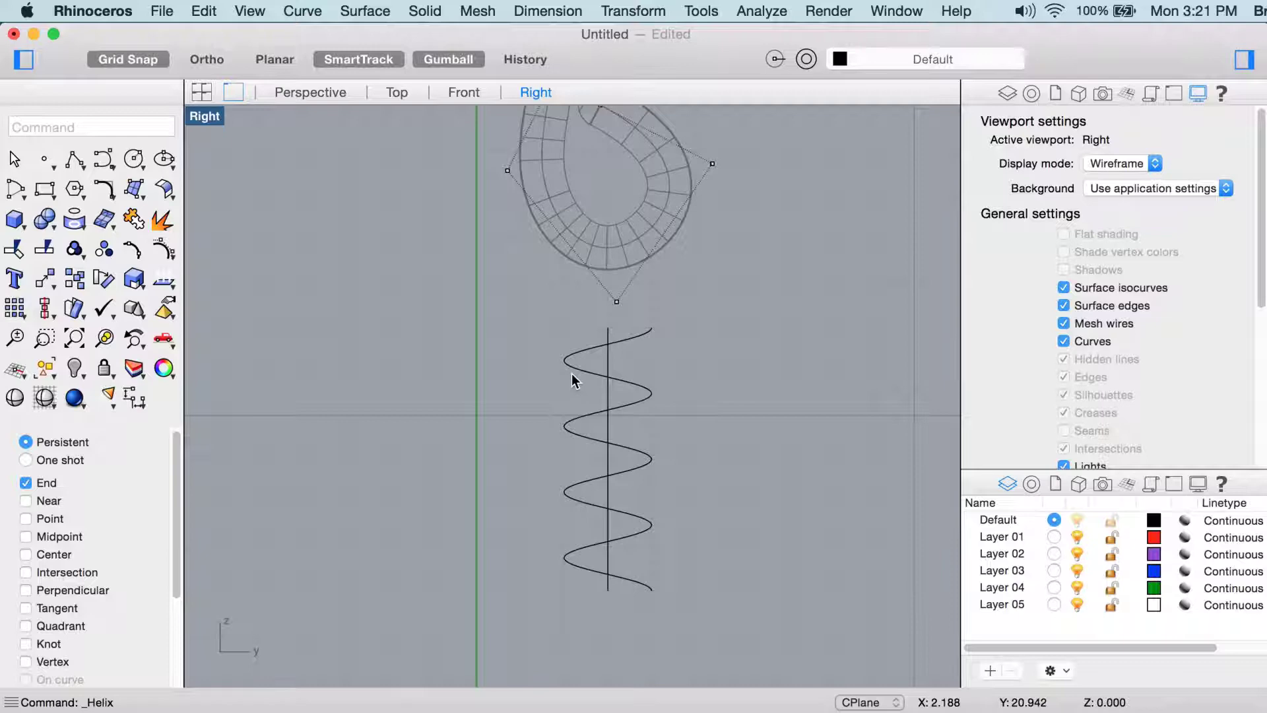
With grid snap off, compress the helix vertically to about two thirds of its height and move it up about 0.5 unit along the line
scroll(573, 381, up, 5)
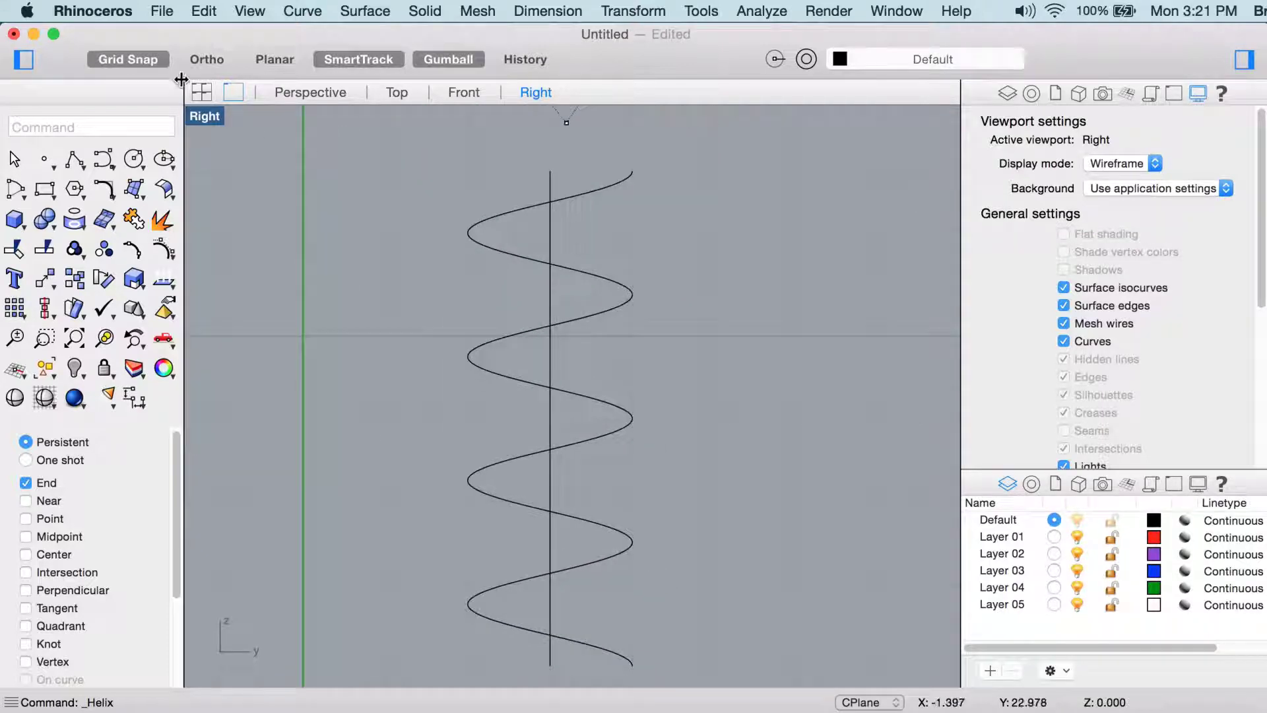
click(128, 59)
click(508, 251)
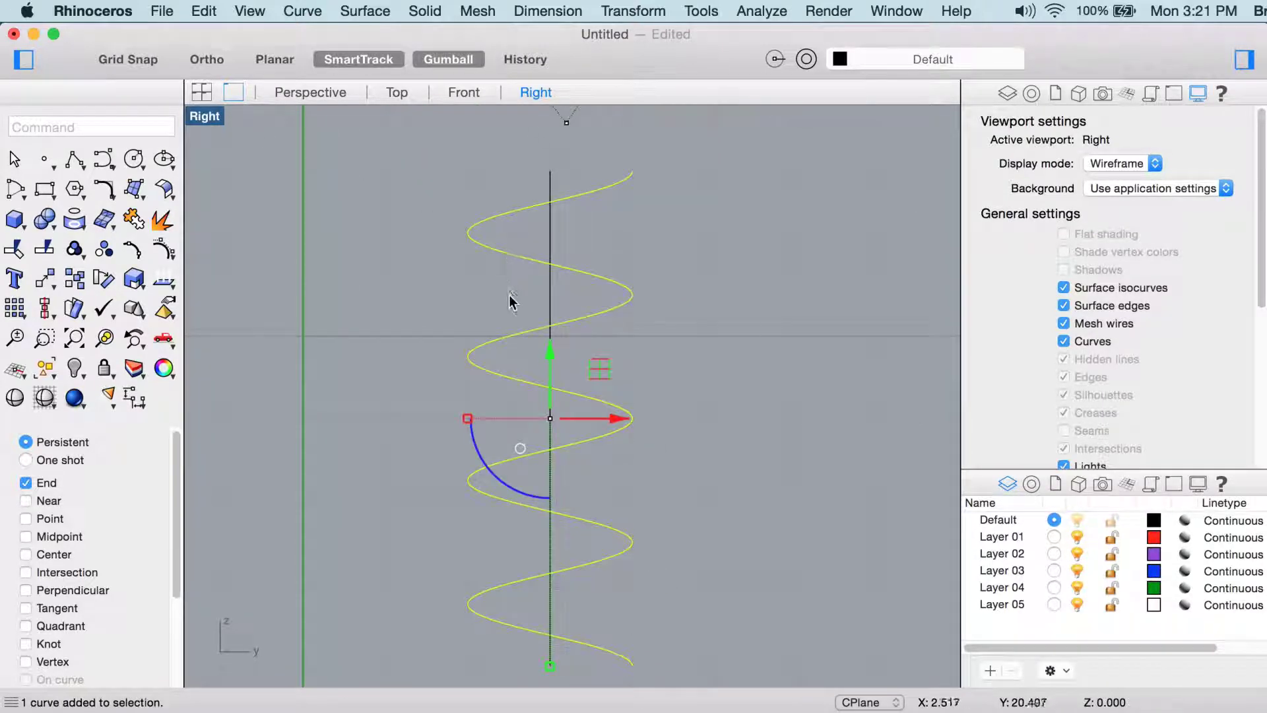
scroll(498, 281, down, 3)
drag(520, 518, 527, 457)
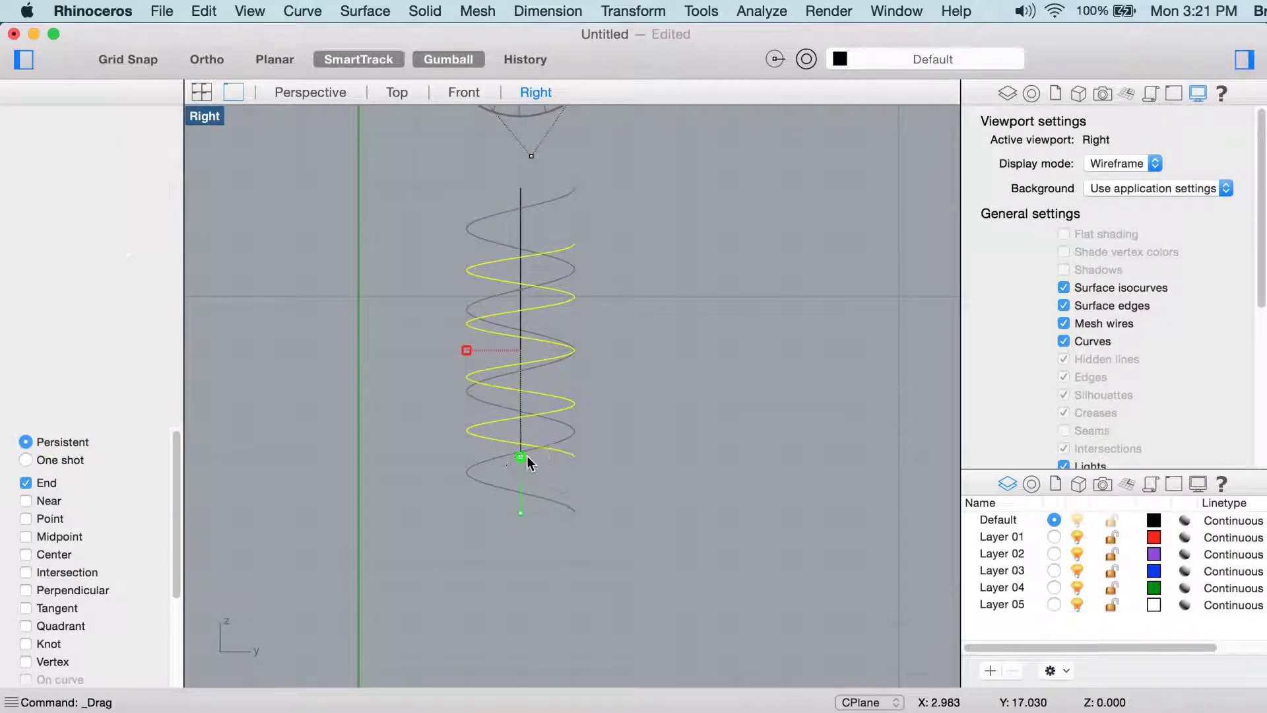
drag(520, 281, 526, 264)
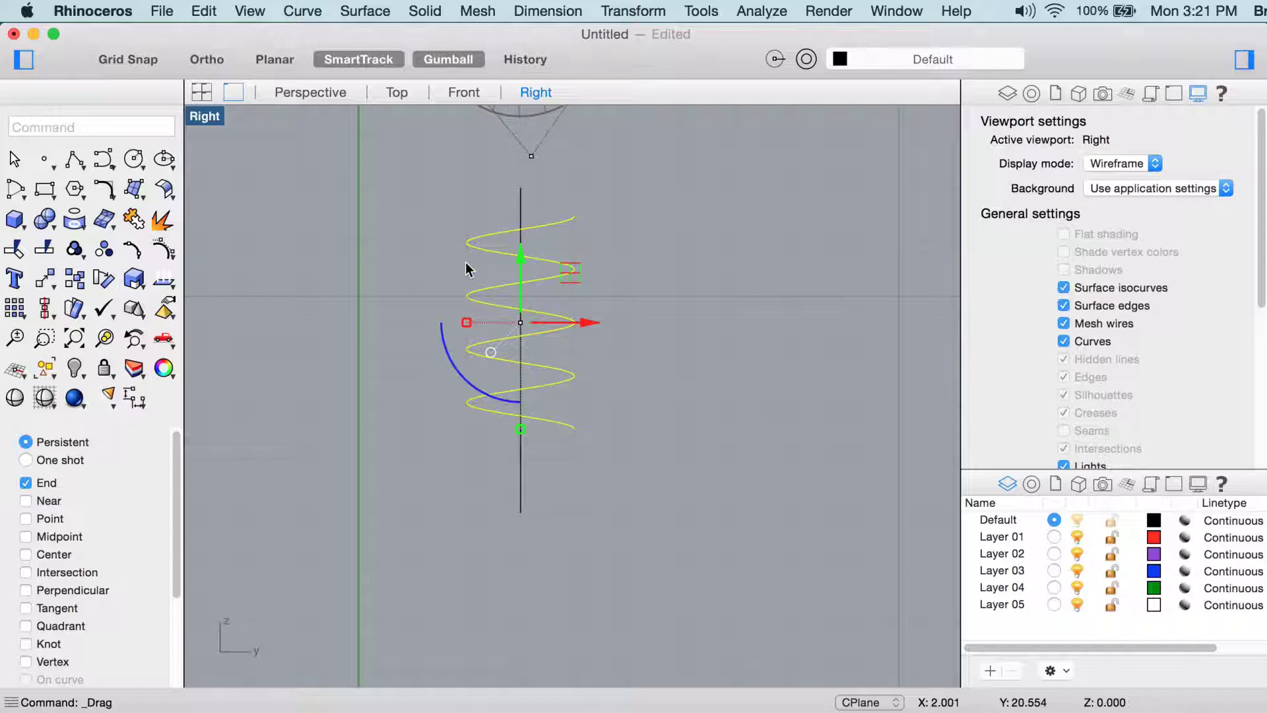
Move the vertical line and the helix together about 1.9 units straight down, away from the curl, and deselect them
scroll(712, 367, up, 5)
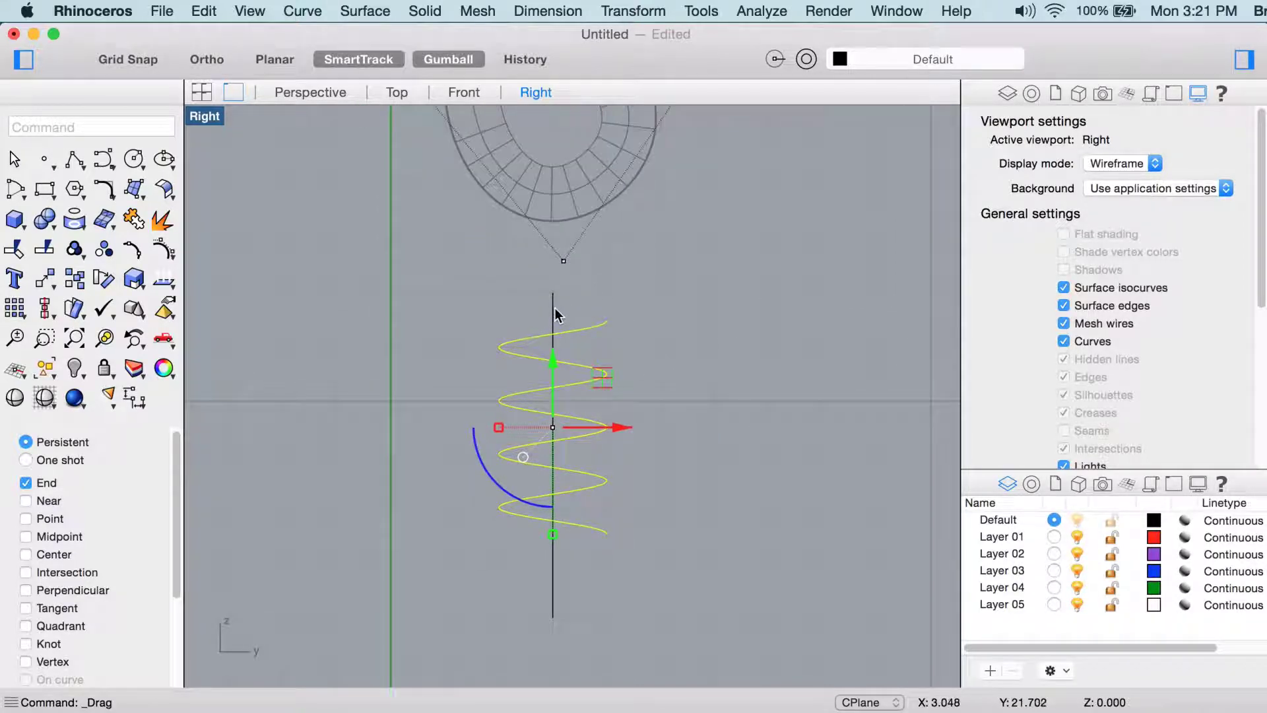
click(555, 315)
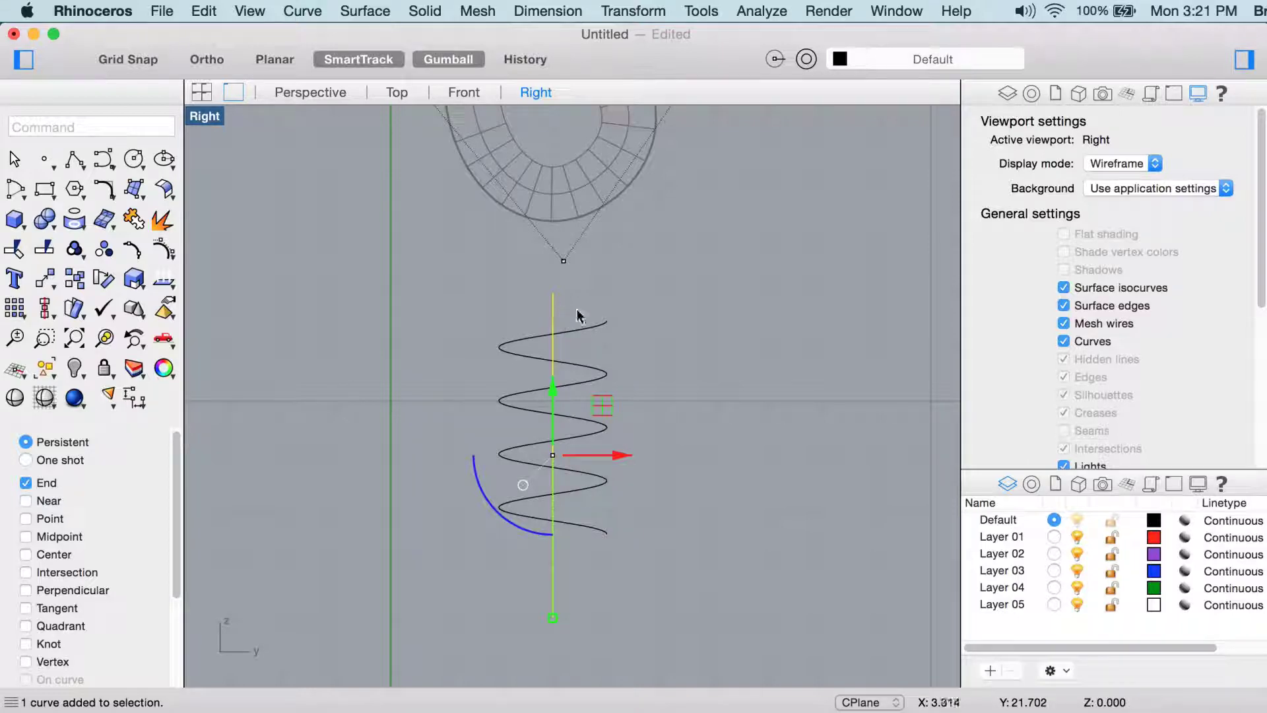
scroll(611, 382, up, 3)
scroll(622, 363, down, 3)
shift+click(517, 334)
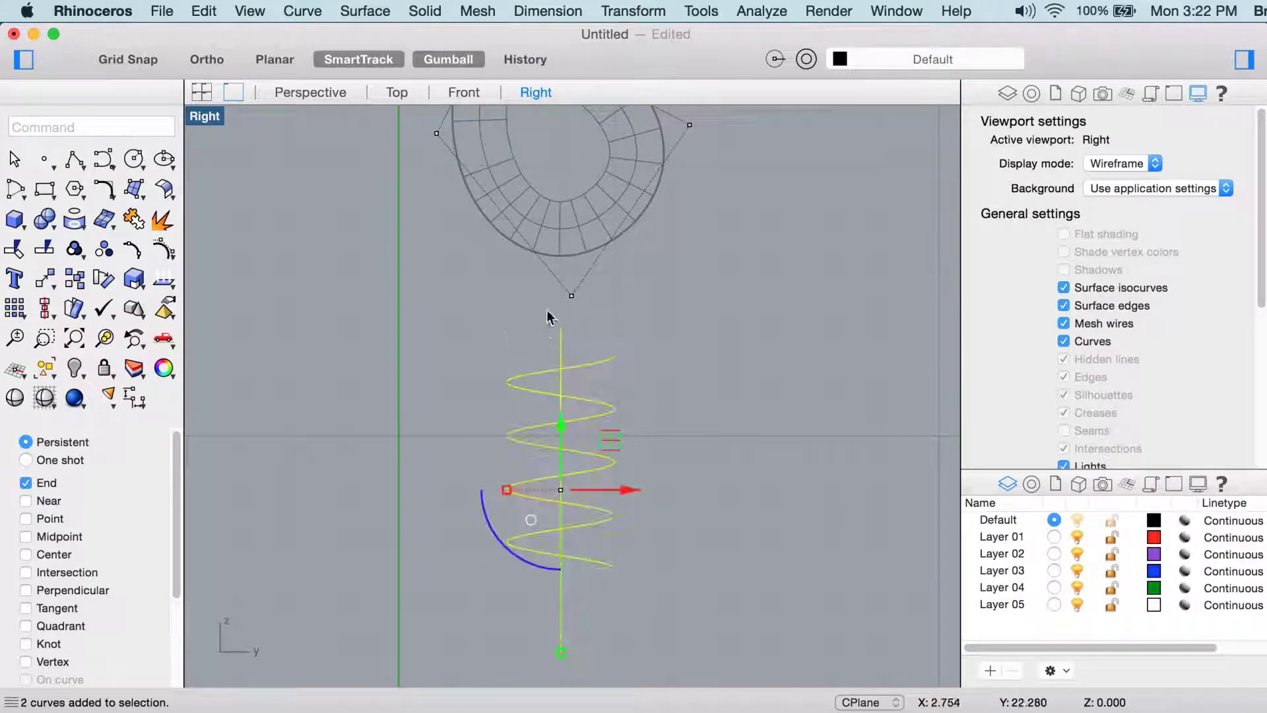
drag(555, 428, 585, 498)
scroll(616, 350, down, 2)
scroll(616, 351, up, 1)
click(461, 208)
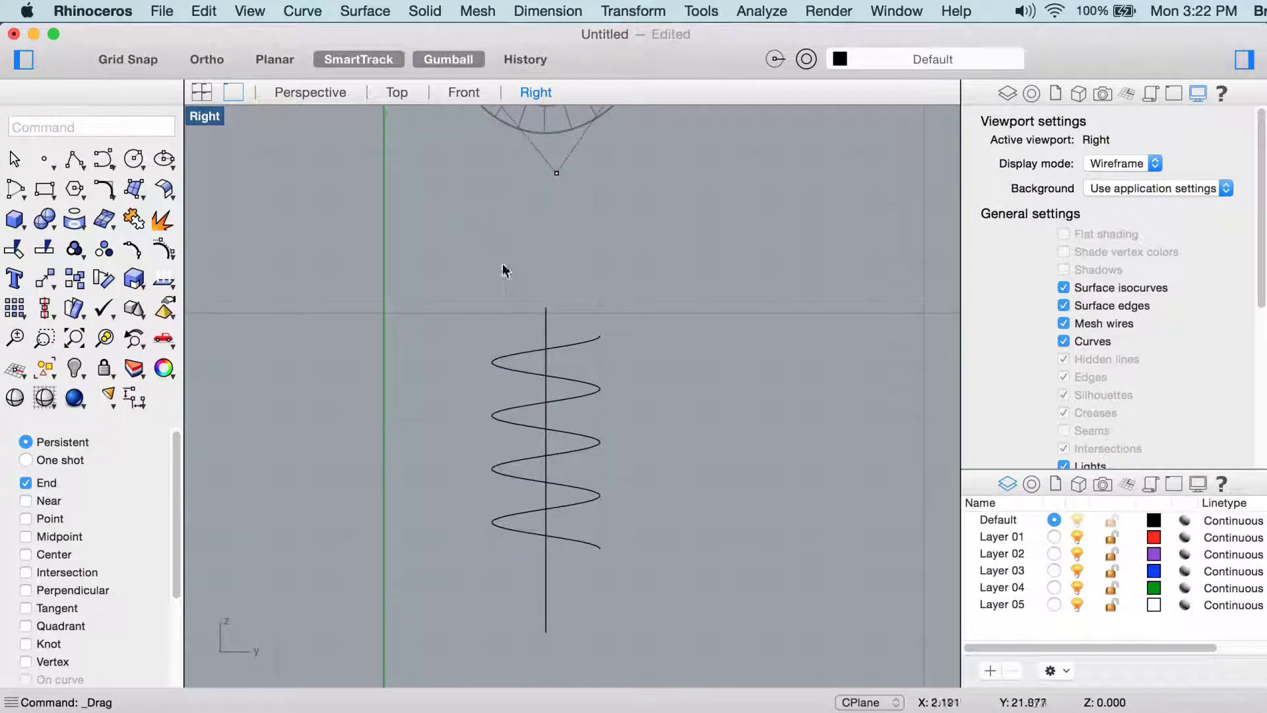
Draw a semicircular arc of about 2.4 units radius over the helix, centred on the line's upper end, using Ortho for its horizontal ends
scroll(544, 314, up, 3)
mouse_move(544, 314)
right_down()
mouse_move(554, 238)
mouse_move(525, 298)
right_up()
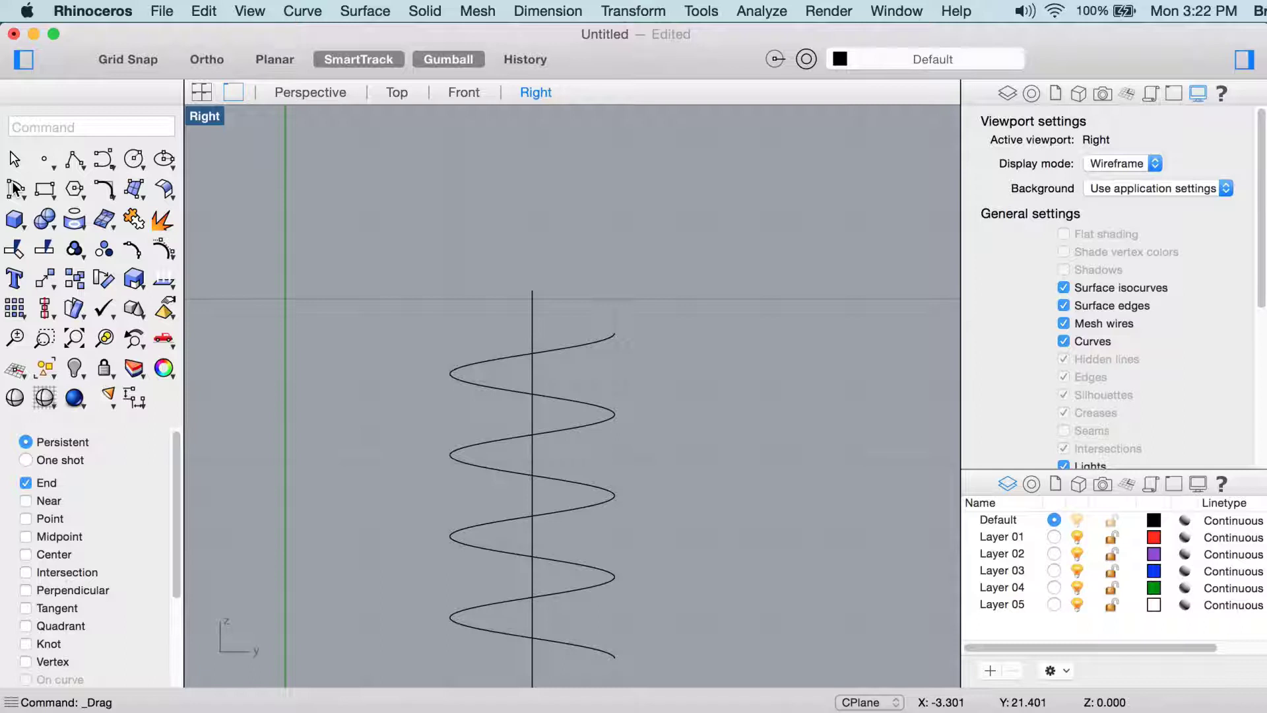
click(134, 160)
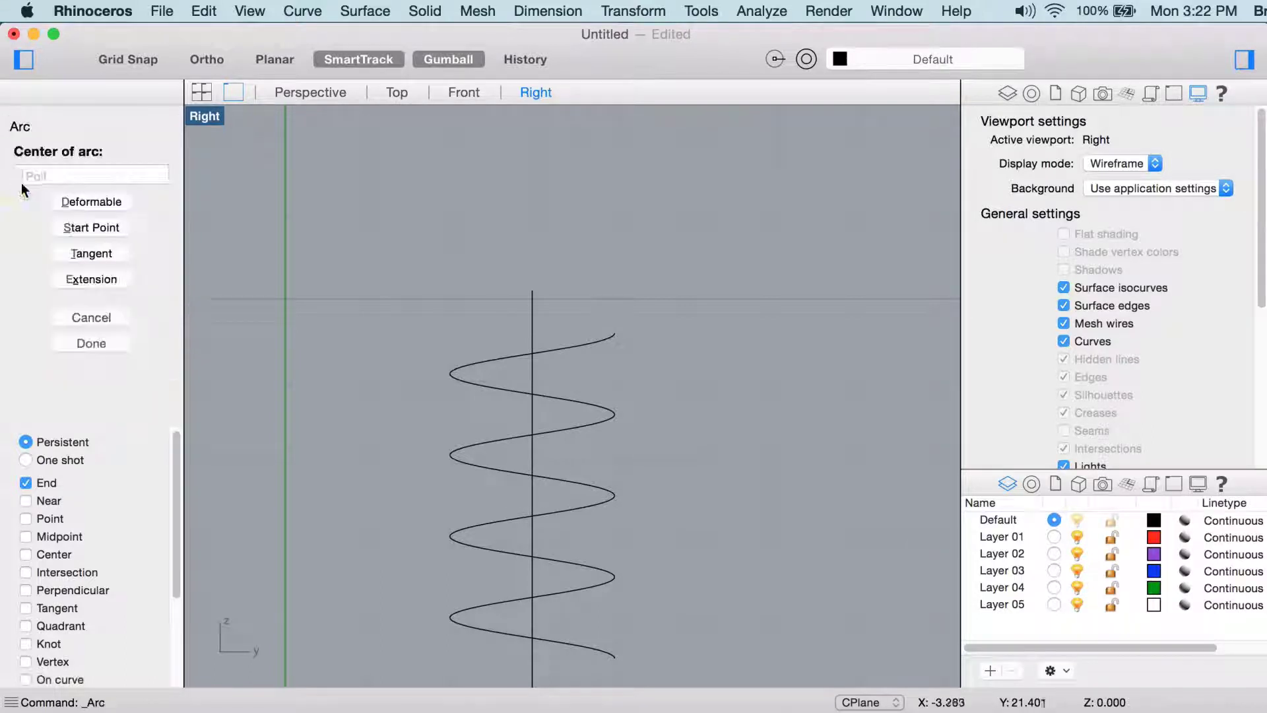
click(534, 286)
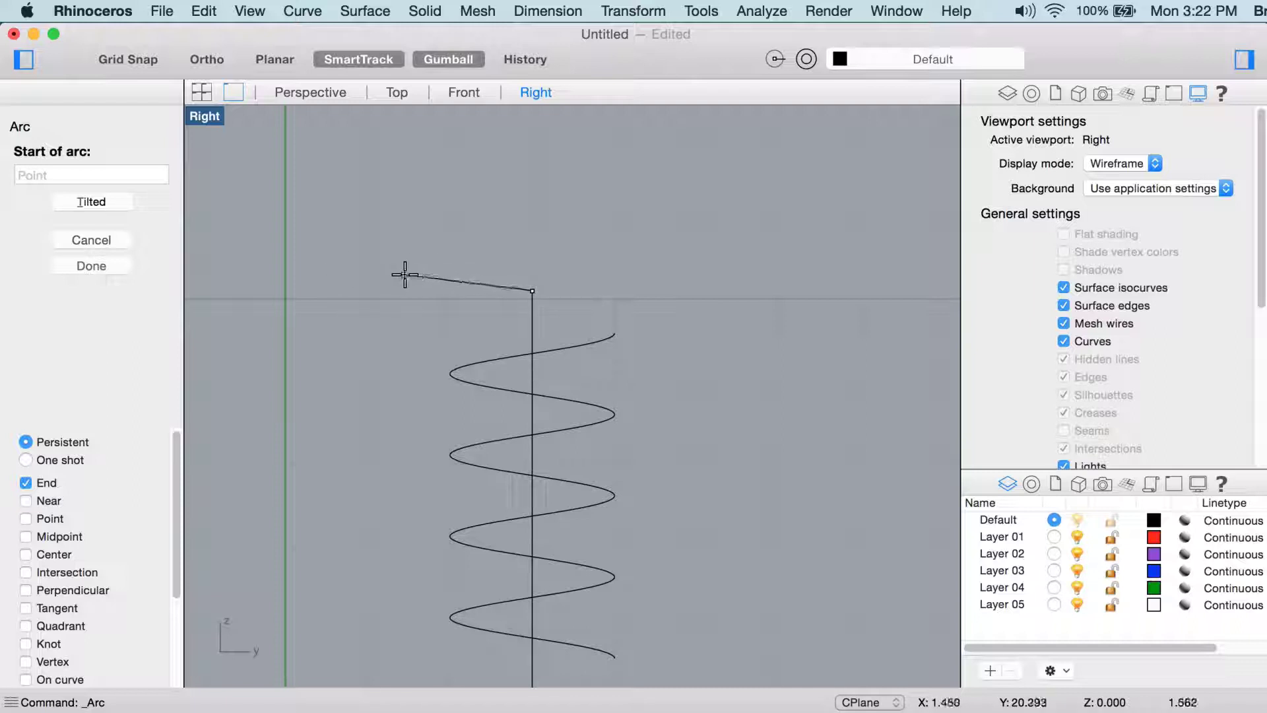
click(206, 61)
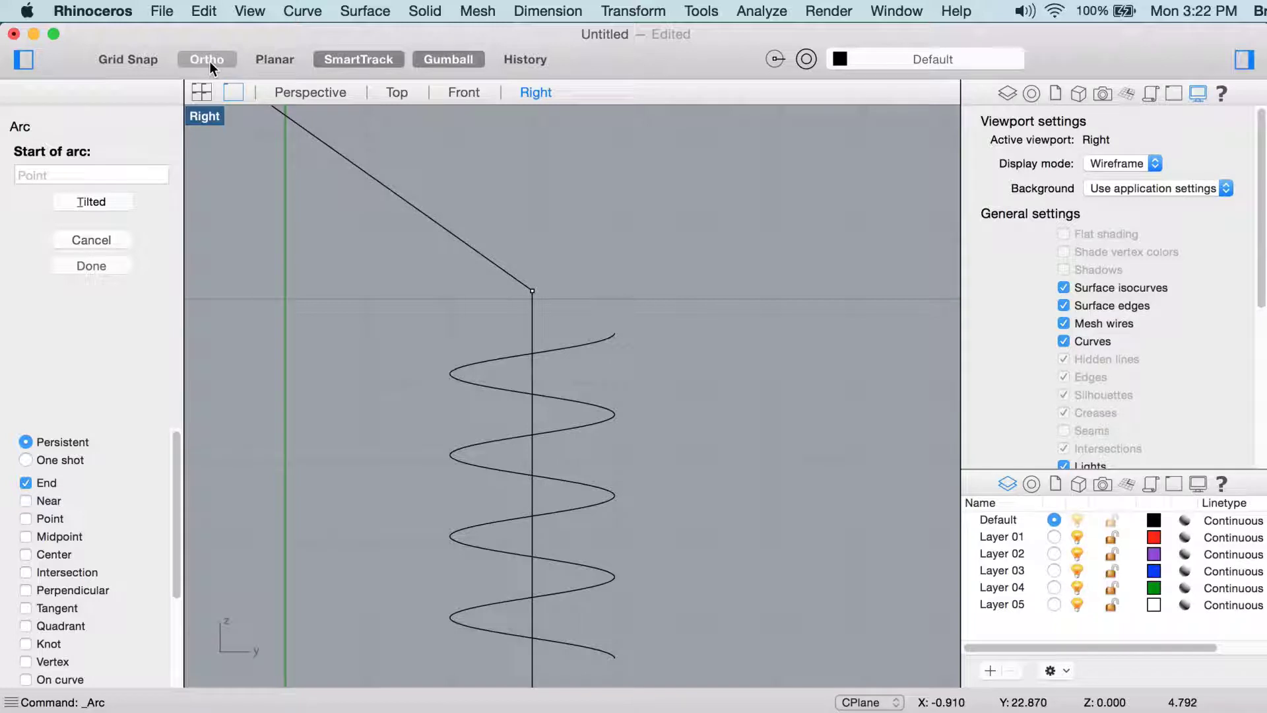
click(210, 62)
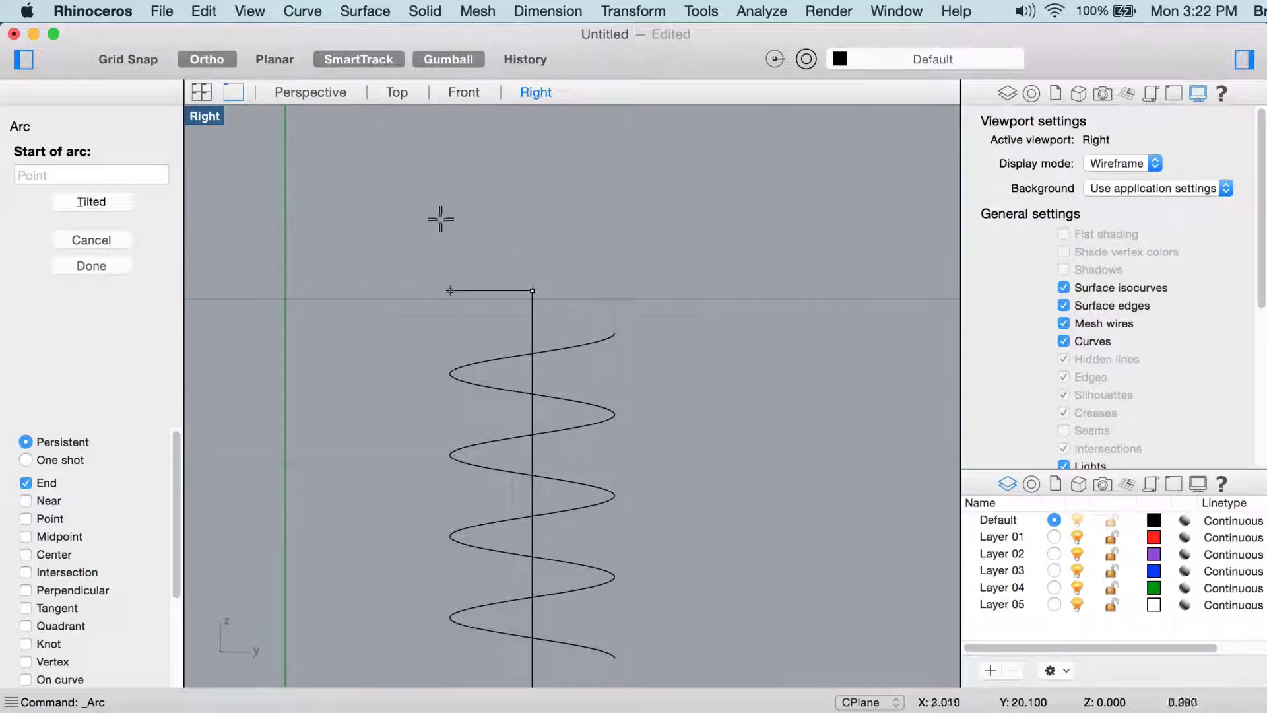
click(214, 57)
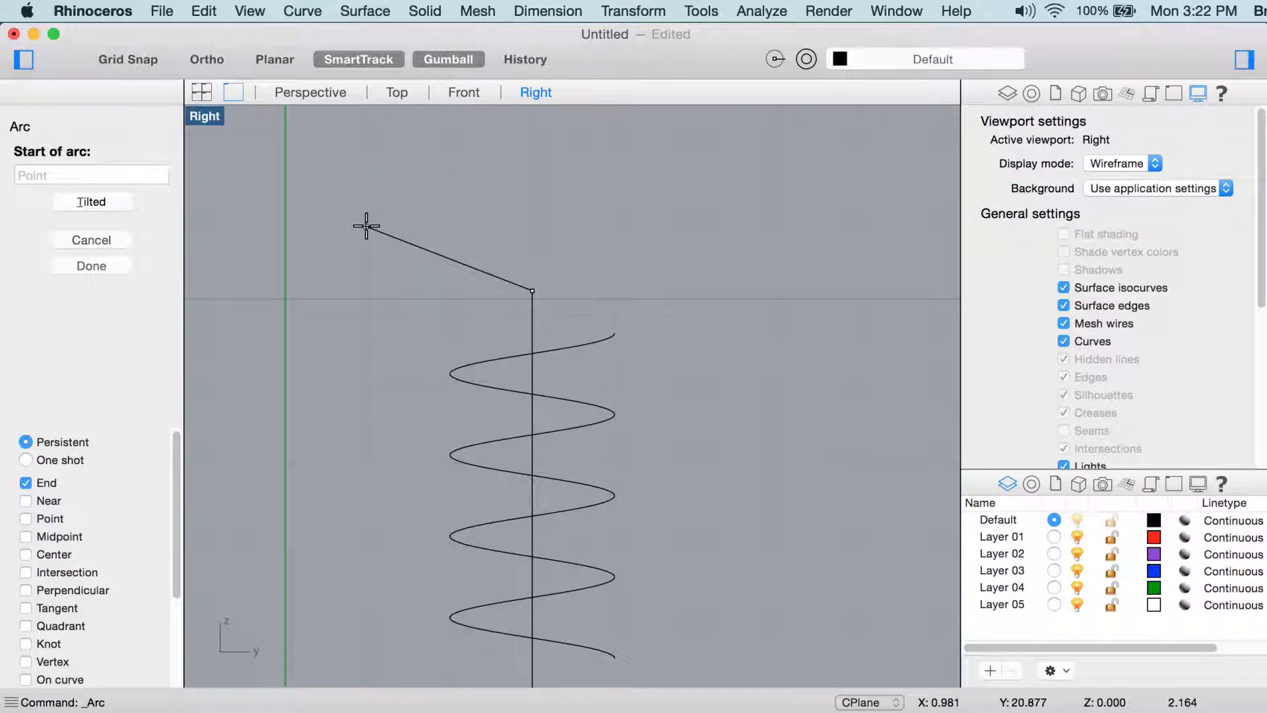
key(F8)
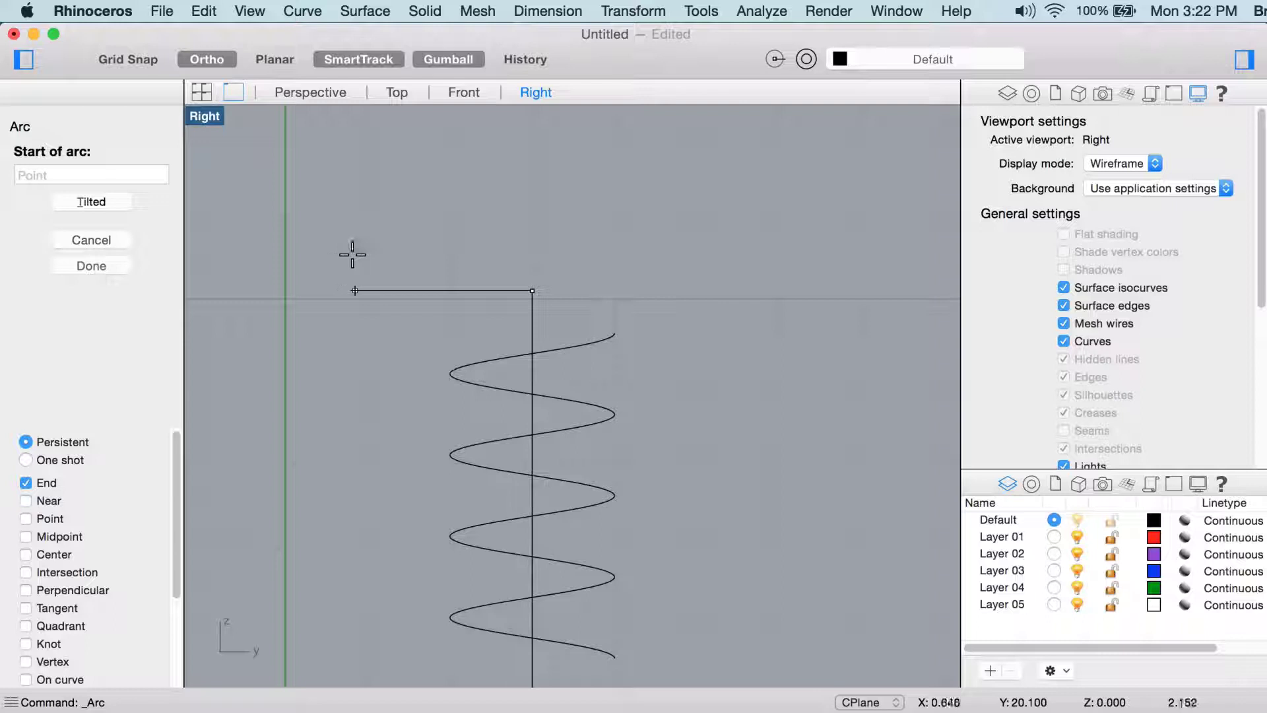
click(332, 245)
key(F8)
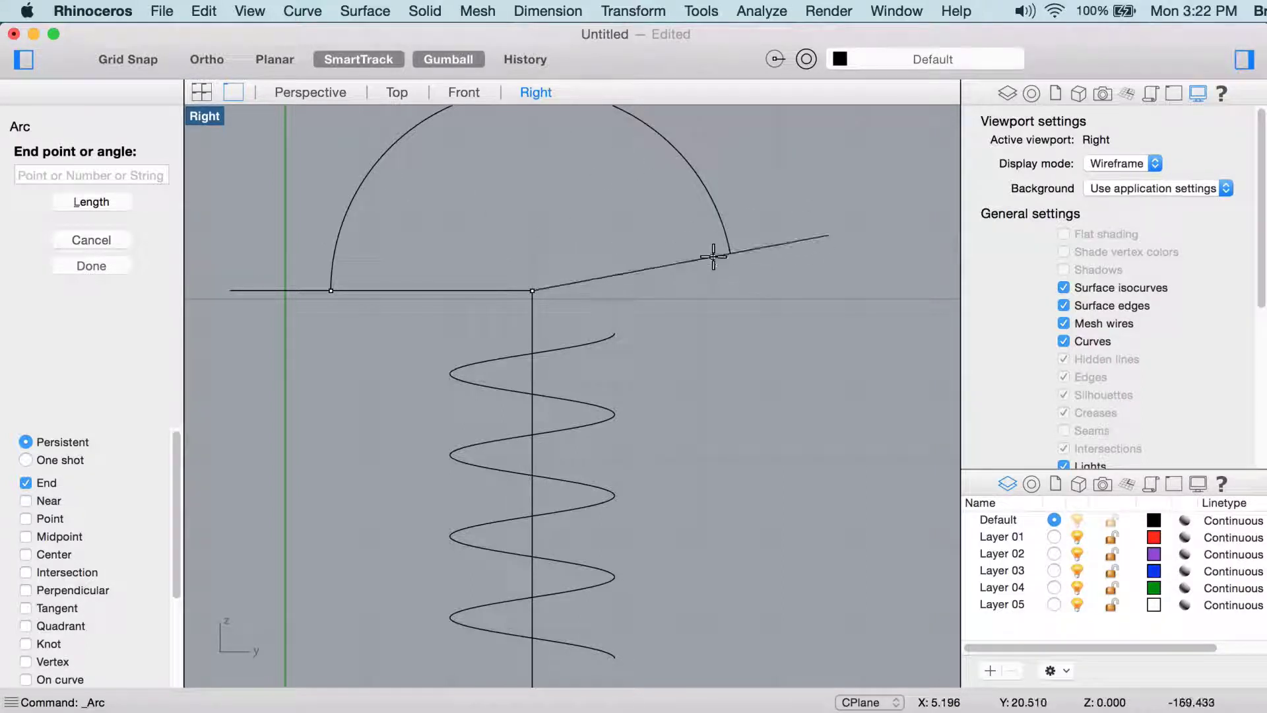
shift+click(759, 290)
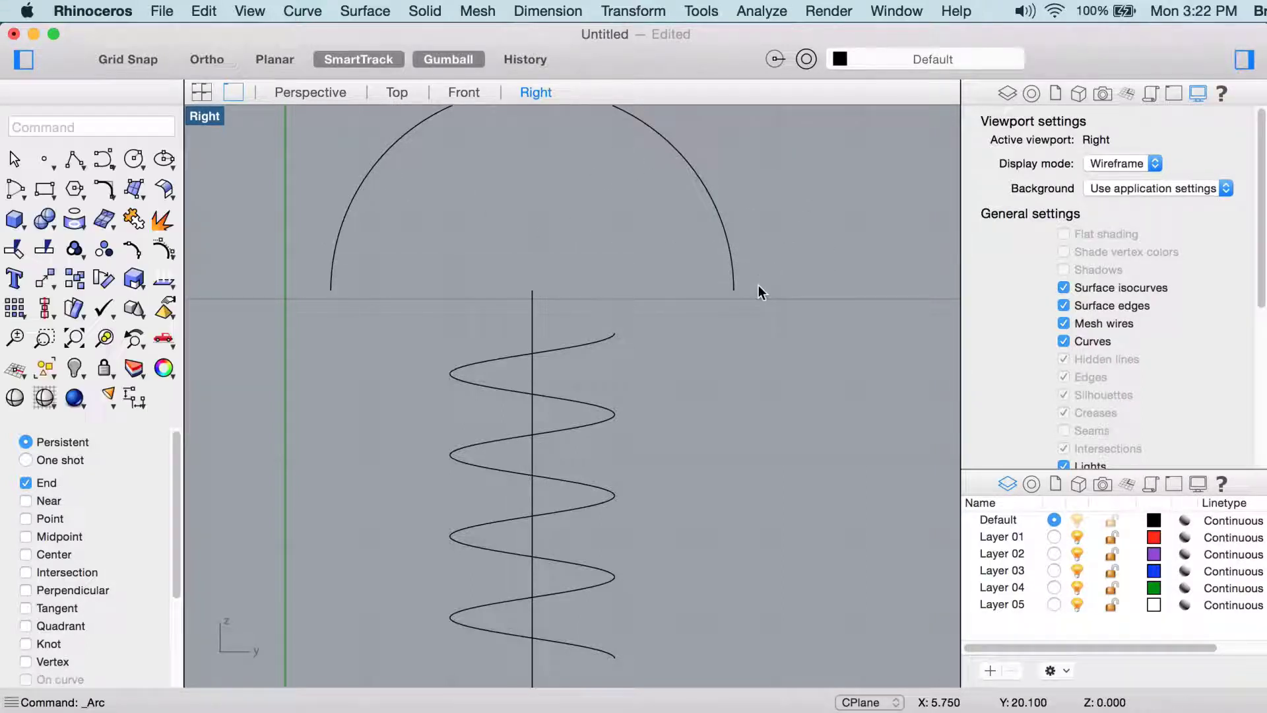
Scale the semicircular arc uniformly about its centre to roughly half its size
scroll(706, 336, down, 5)
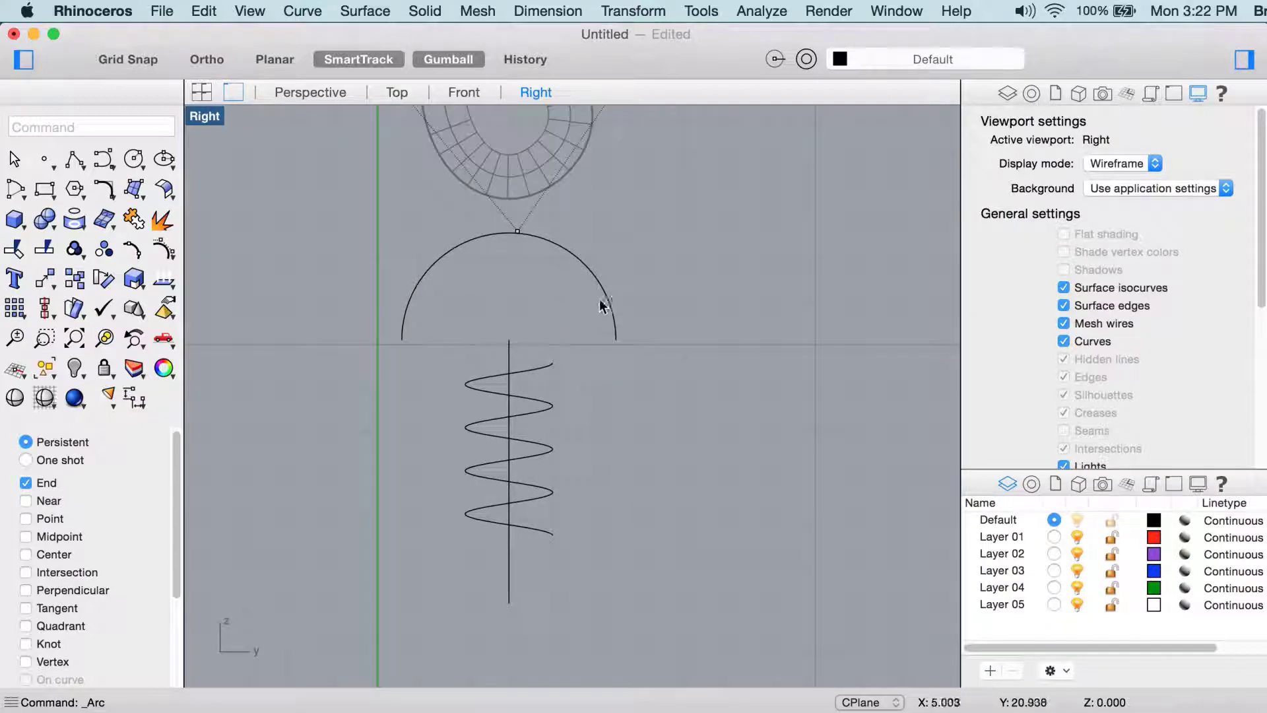
click(606, 299)
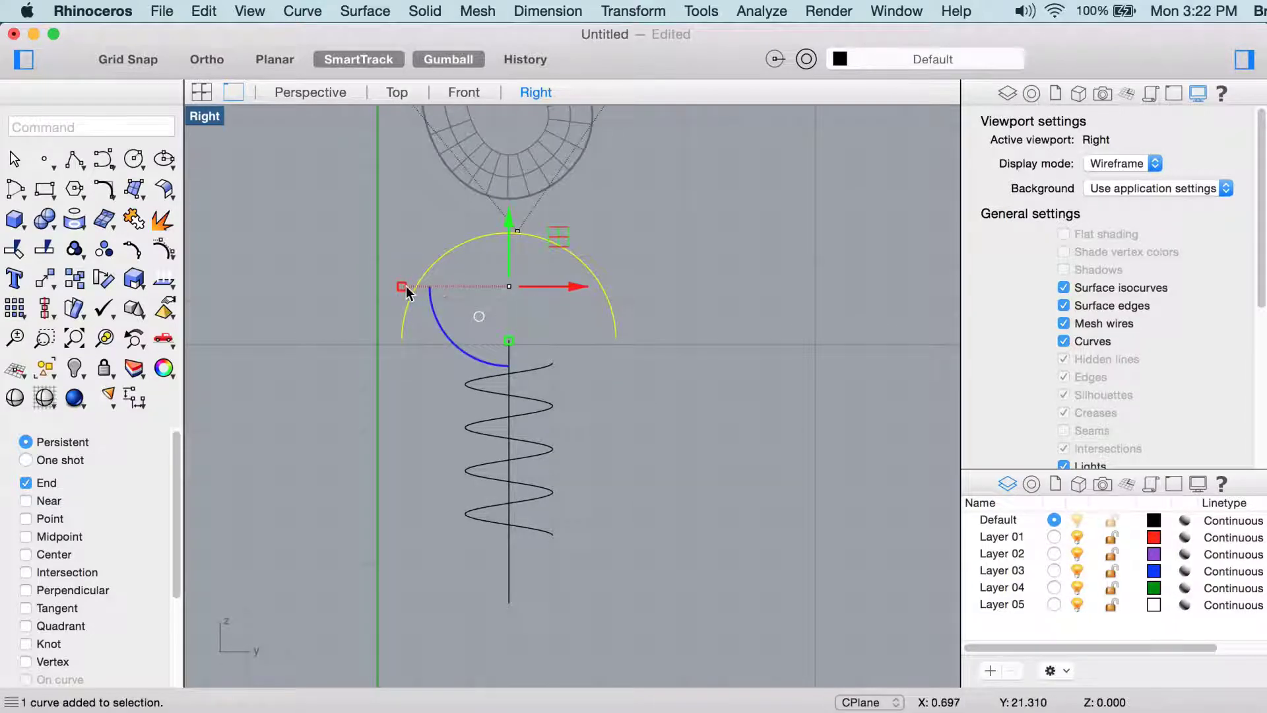
drag(407, 291, 435, 292)
In the Perspective view, start an arc blend from the arc's left end to the upper end of the vertical line
right_drag(553, 295, 549, 349)
click(301, 94)
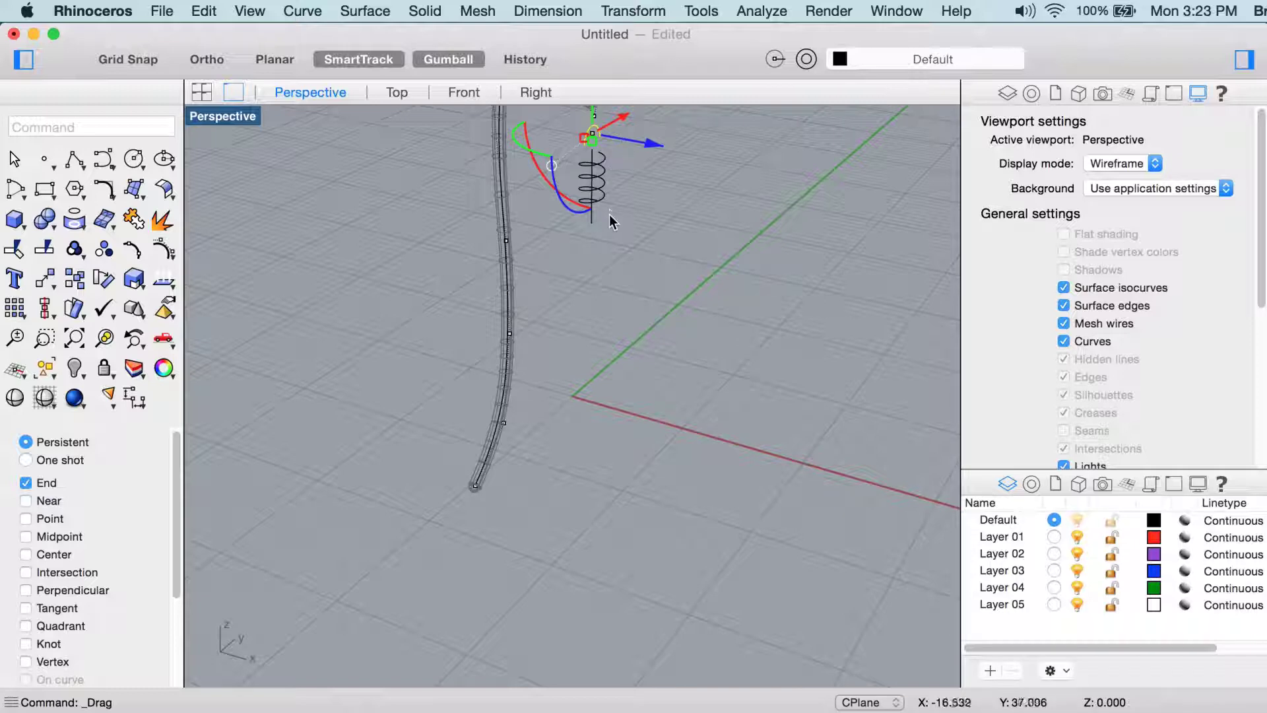
text(ZSA)
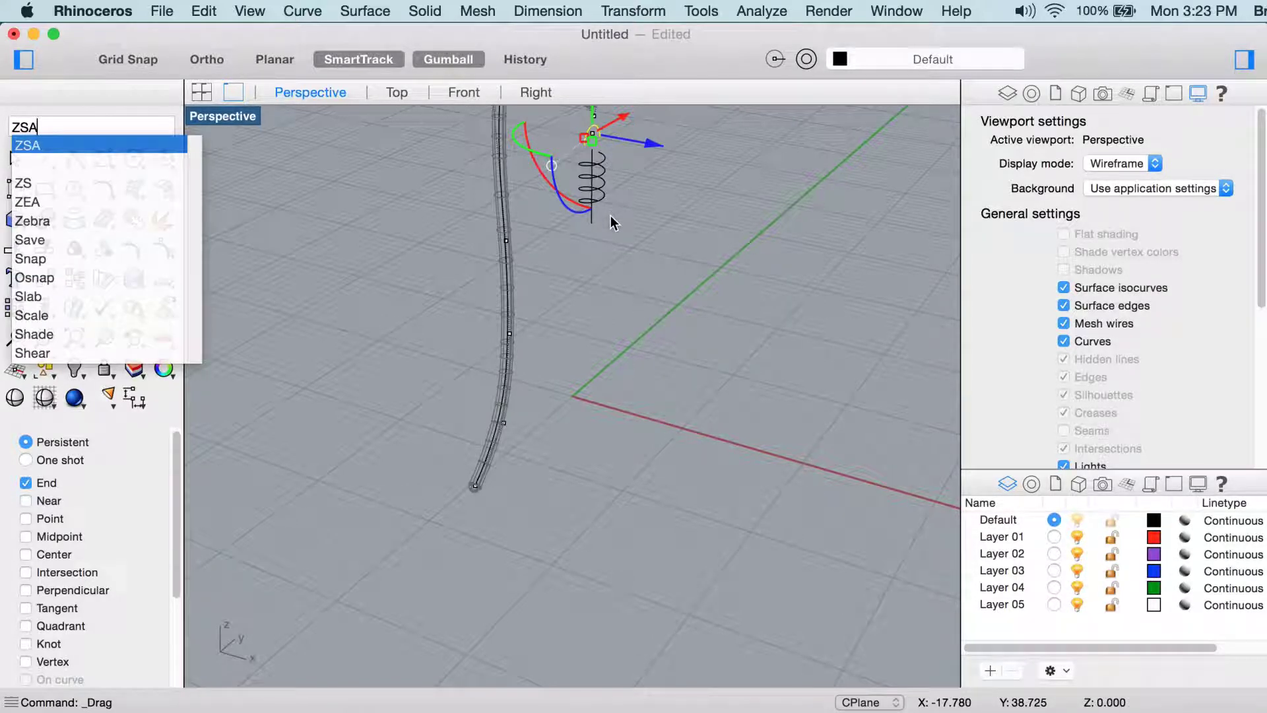
key(Return)
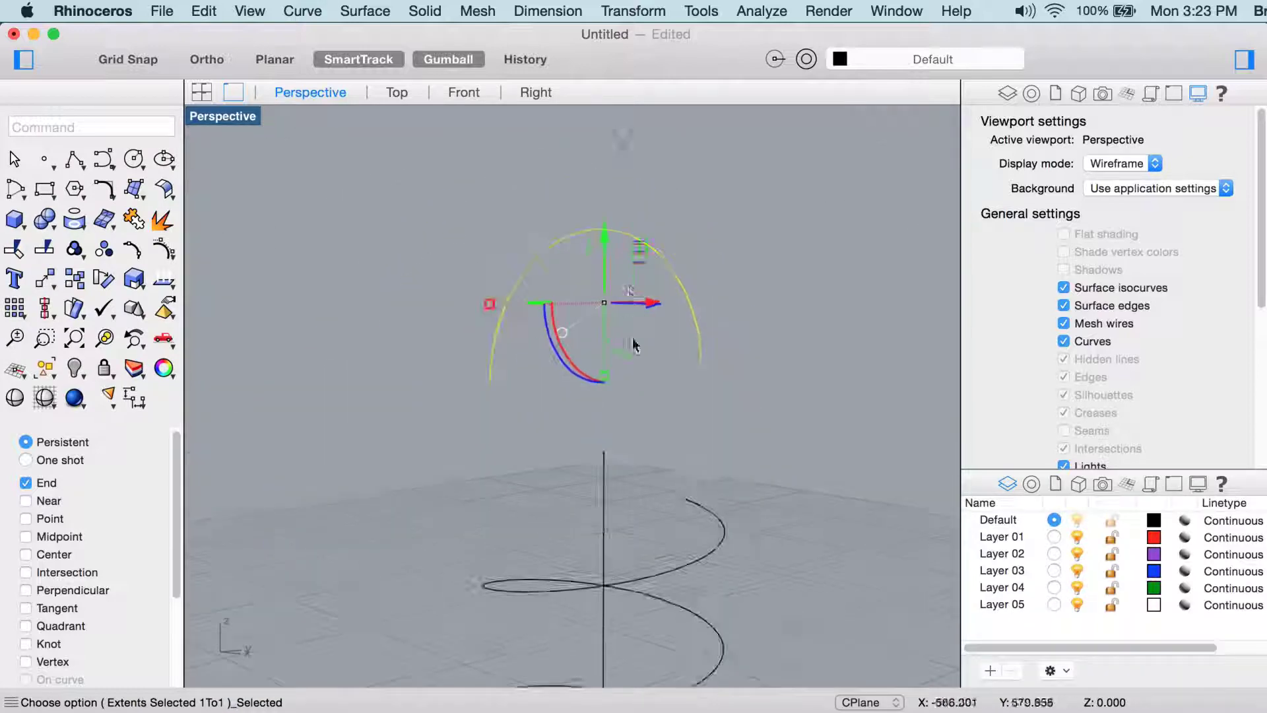
mouse_move(632, 345)
right_down()
mouse_move(617, 291)
mouse_move(636, 275)
mouse_move(617, 329)
right_up()
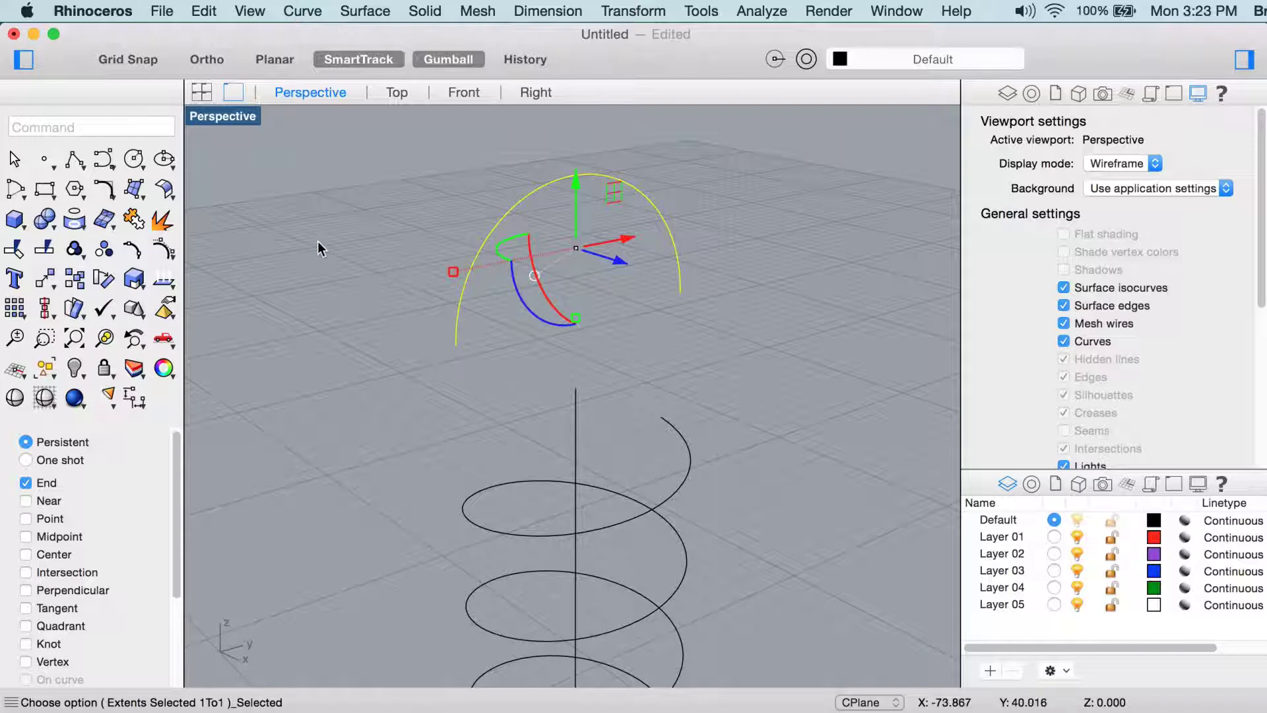
click(109, 194)
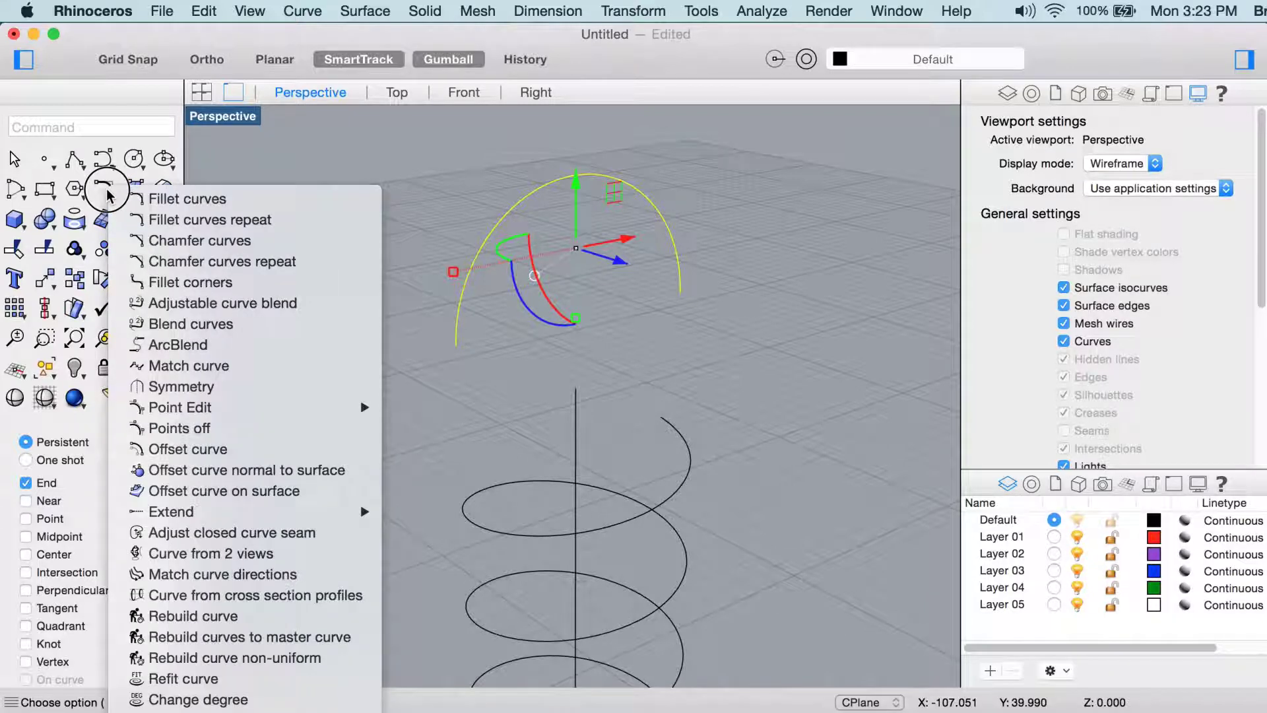
click(222, 348)
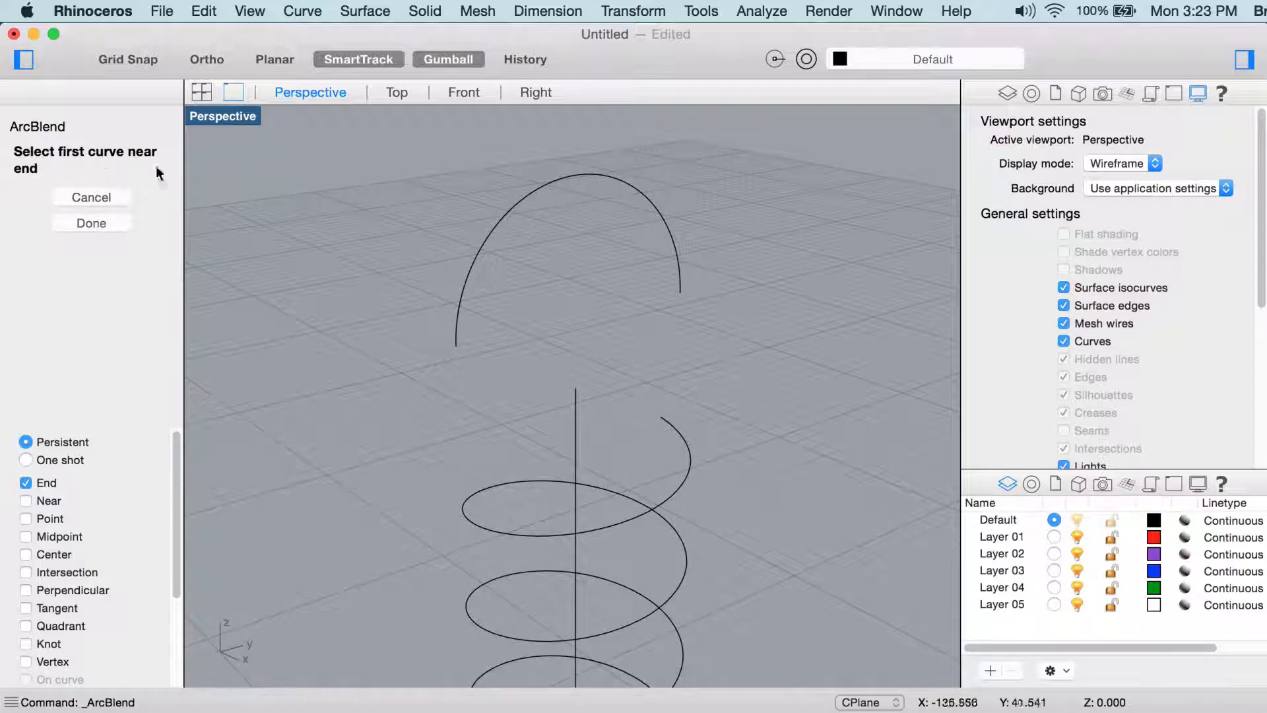
click(481, 251)
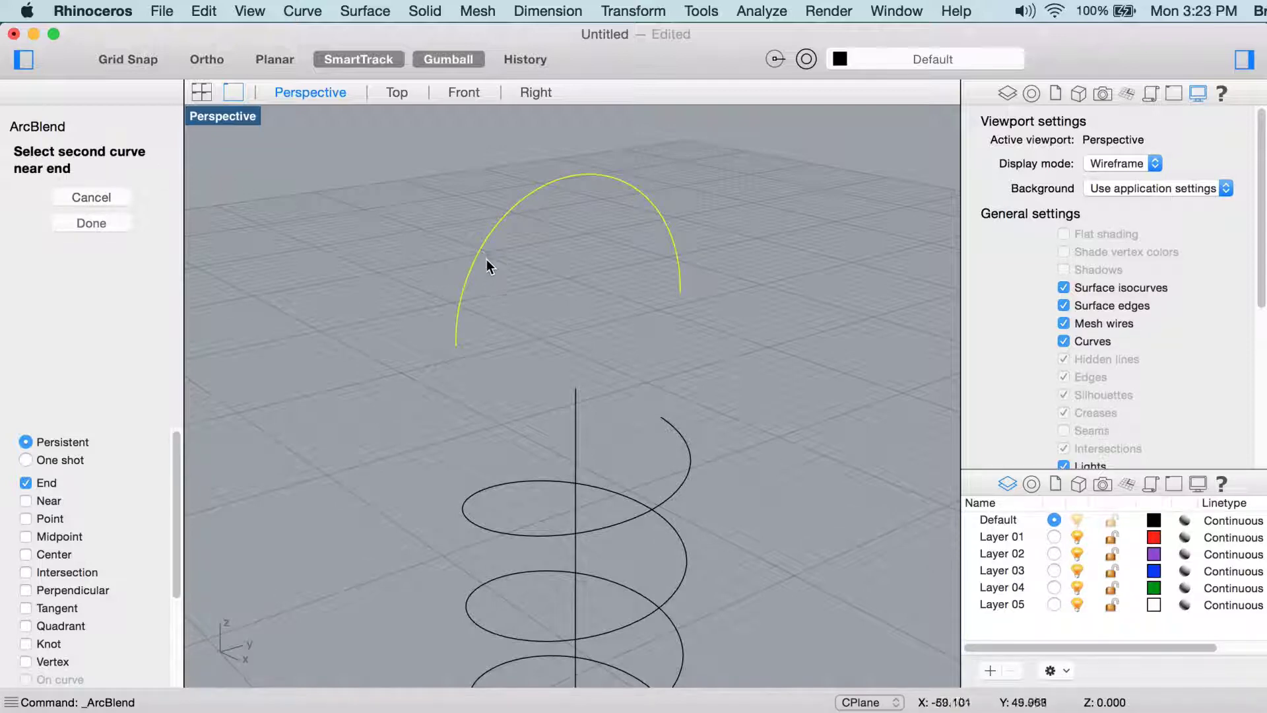
click(577, 459)
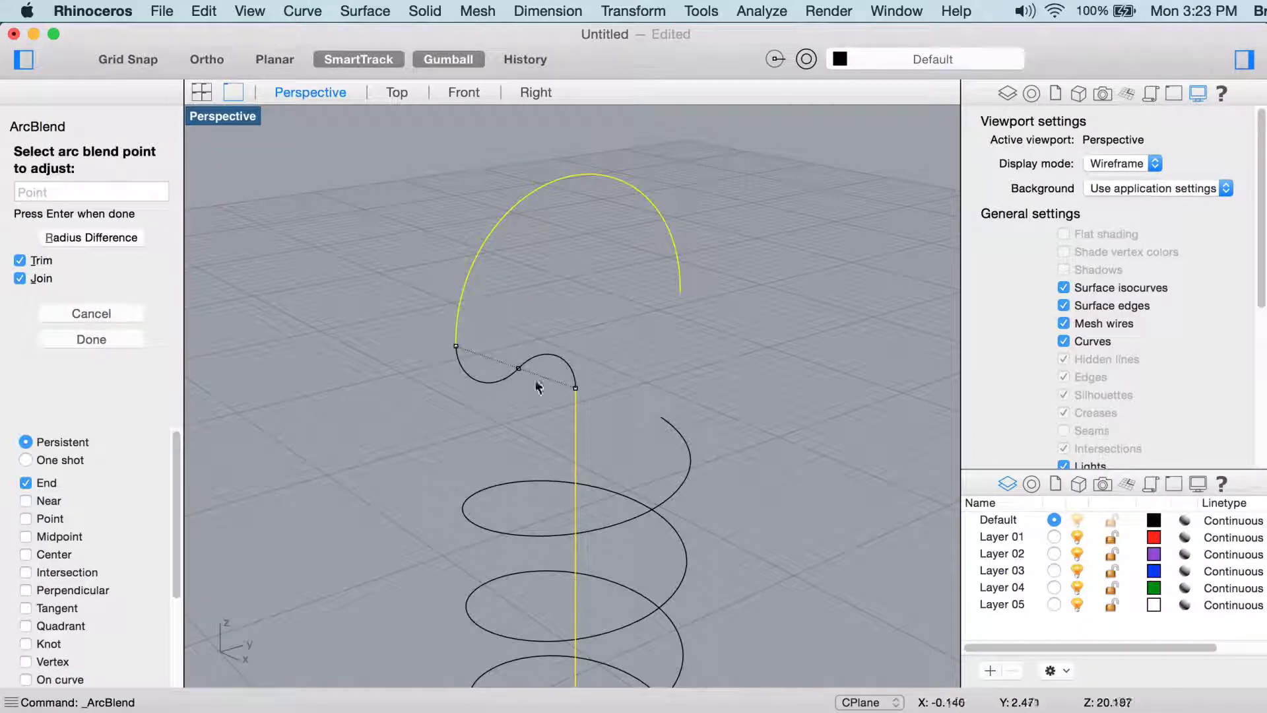
Slide the arc blend's end point down the line to the level of the top coil and accept it with Trim and Join on
click(576, 388)
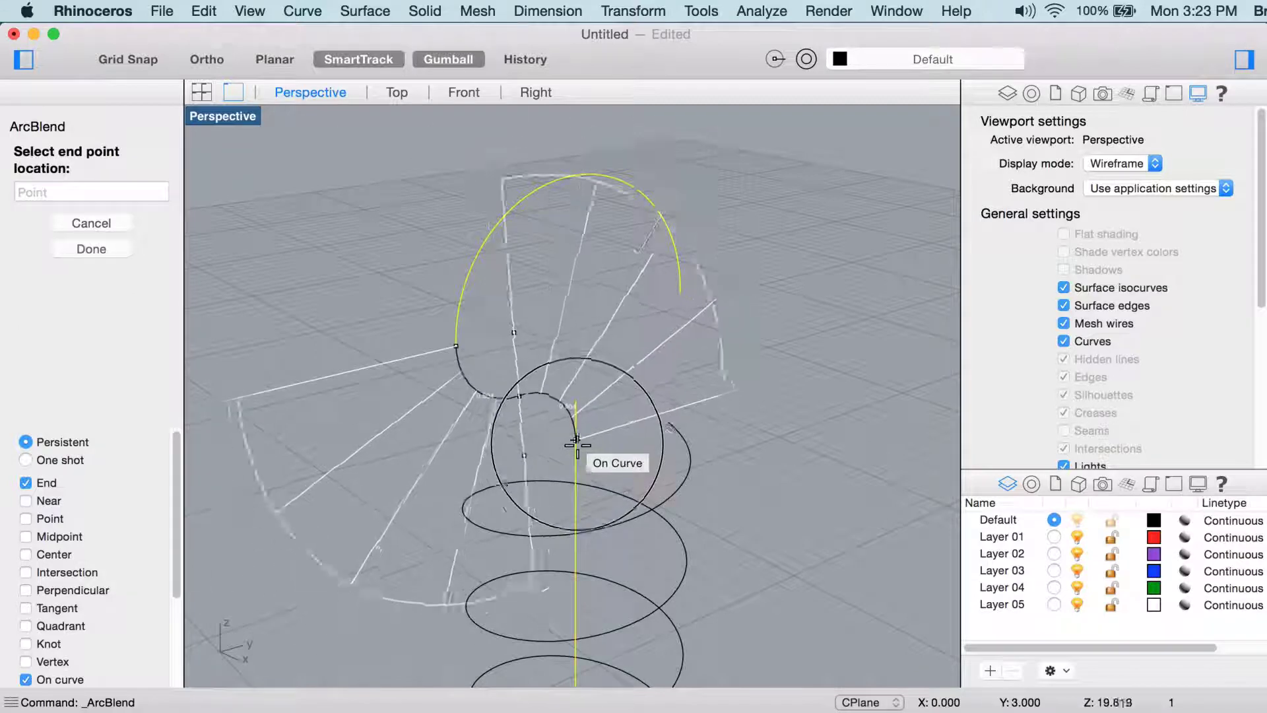
click(576, 522)
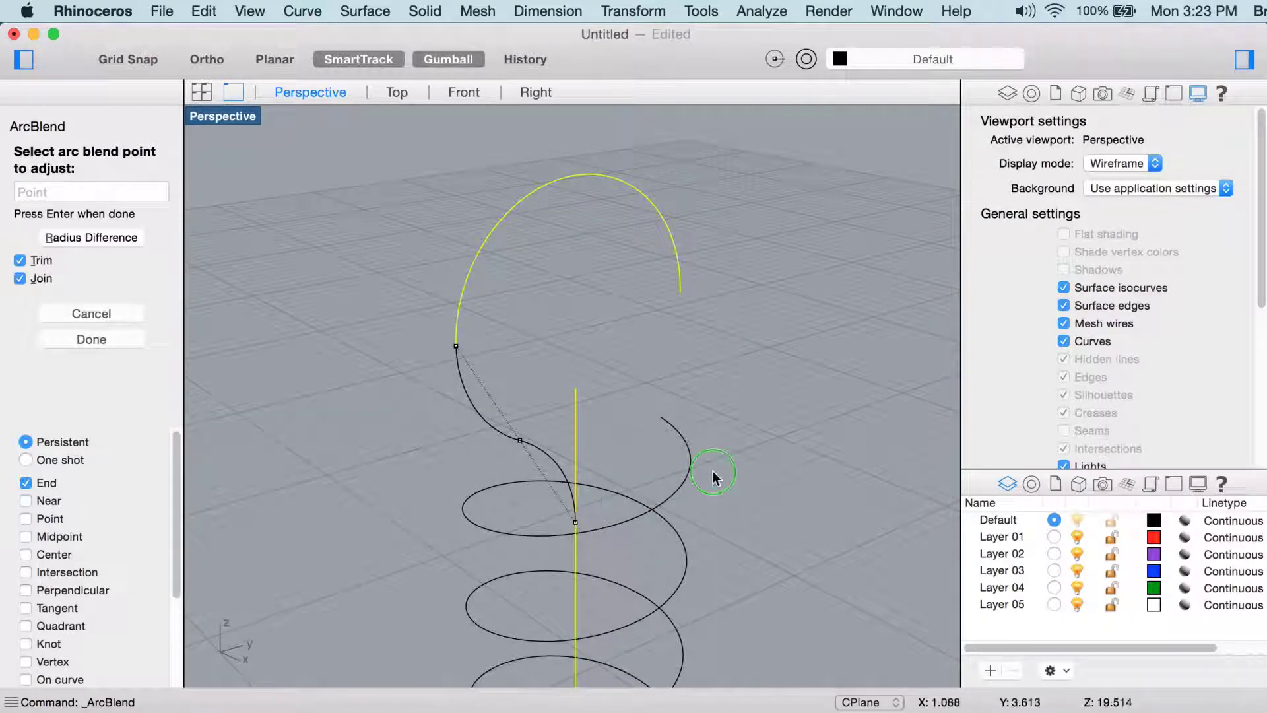
mouse_move(712, 476)
right_down()
mouse_move(622, 429)
mouse_move(690, 472)
right_up()
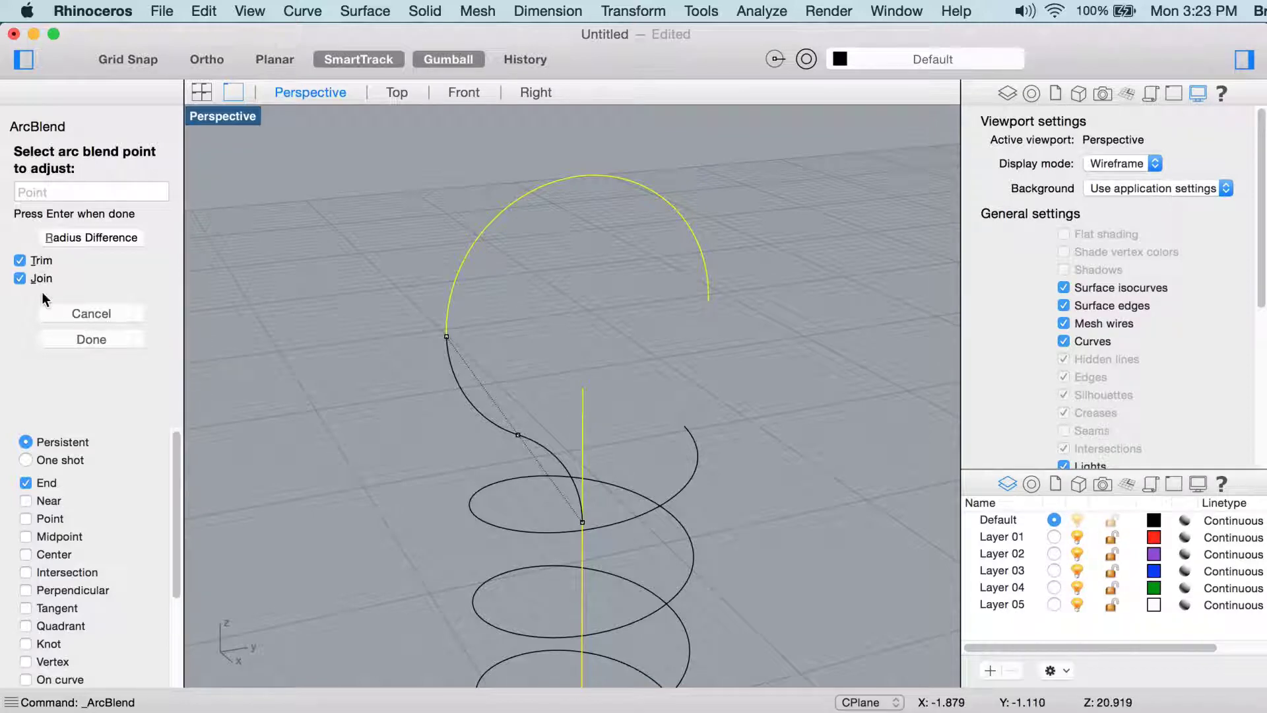
click(120, 342)
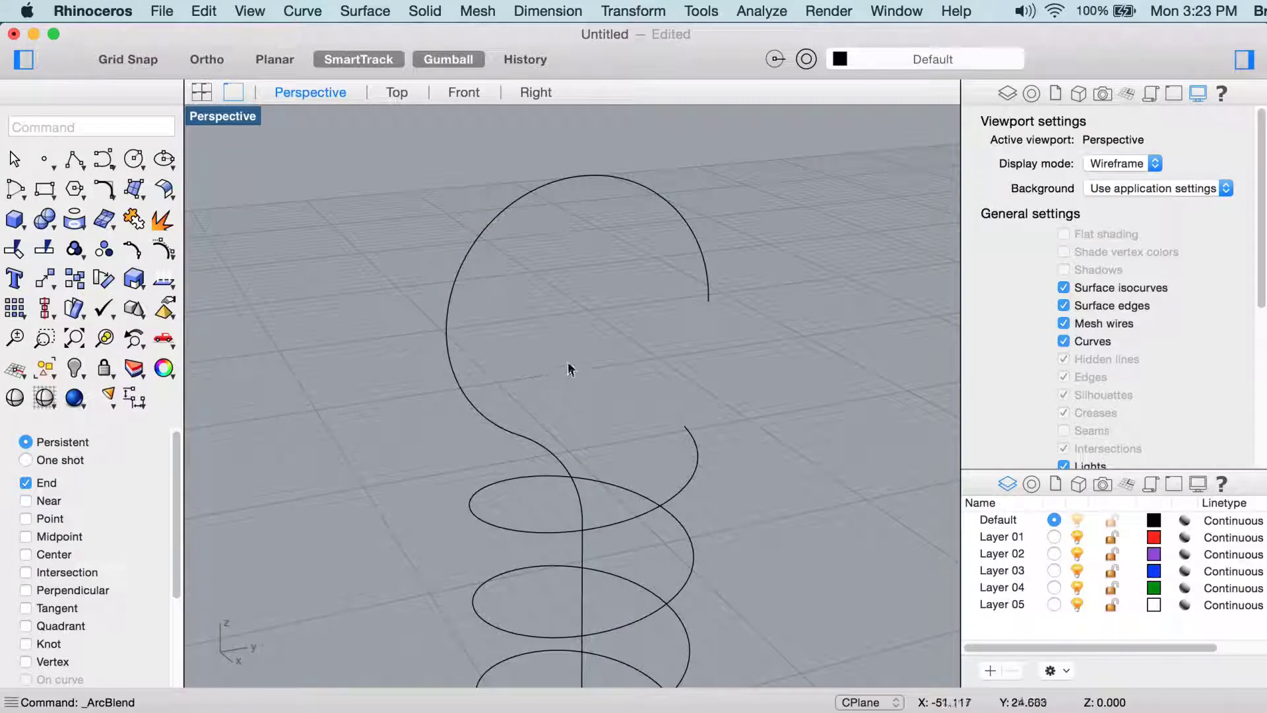
Start an adjustable curve blend from the arc's free end to the helix's upper end, keeping its settings window clear of the curves
right_drag(683, 343, 715, 350)
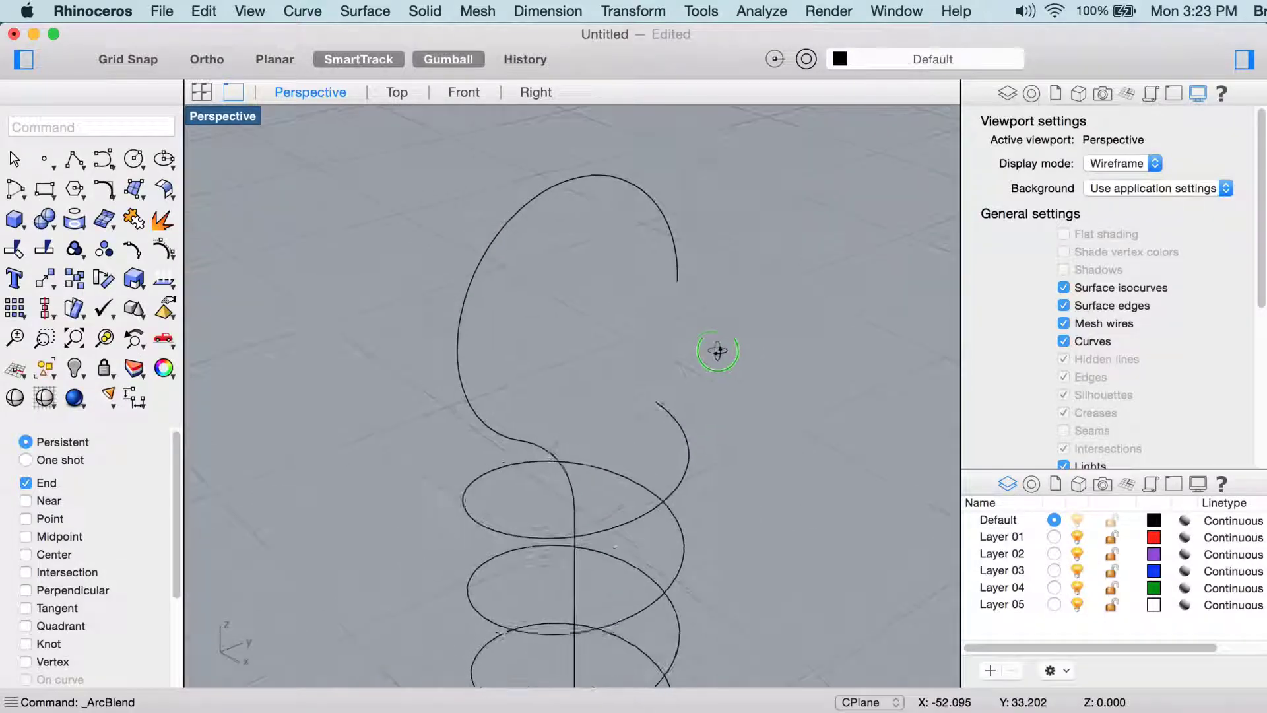
click(104, 190)
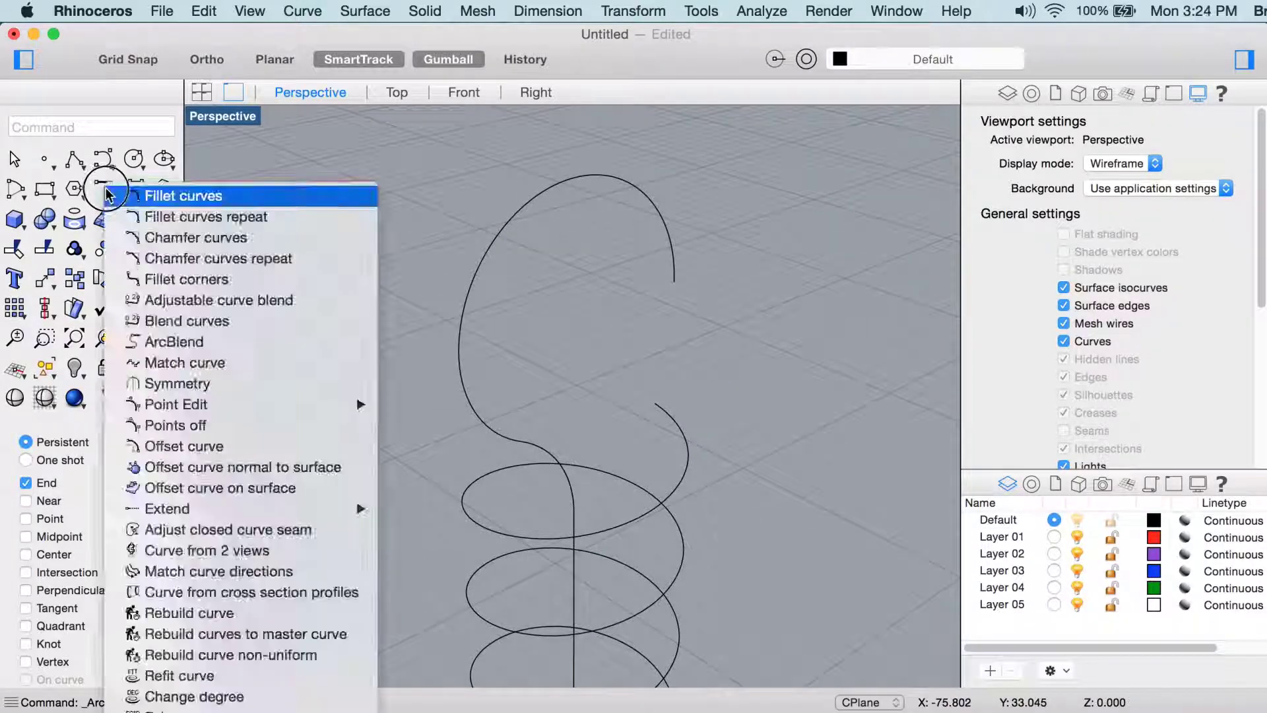
click(207, 303)
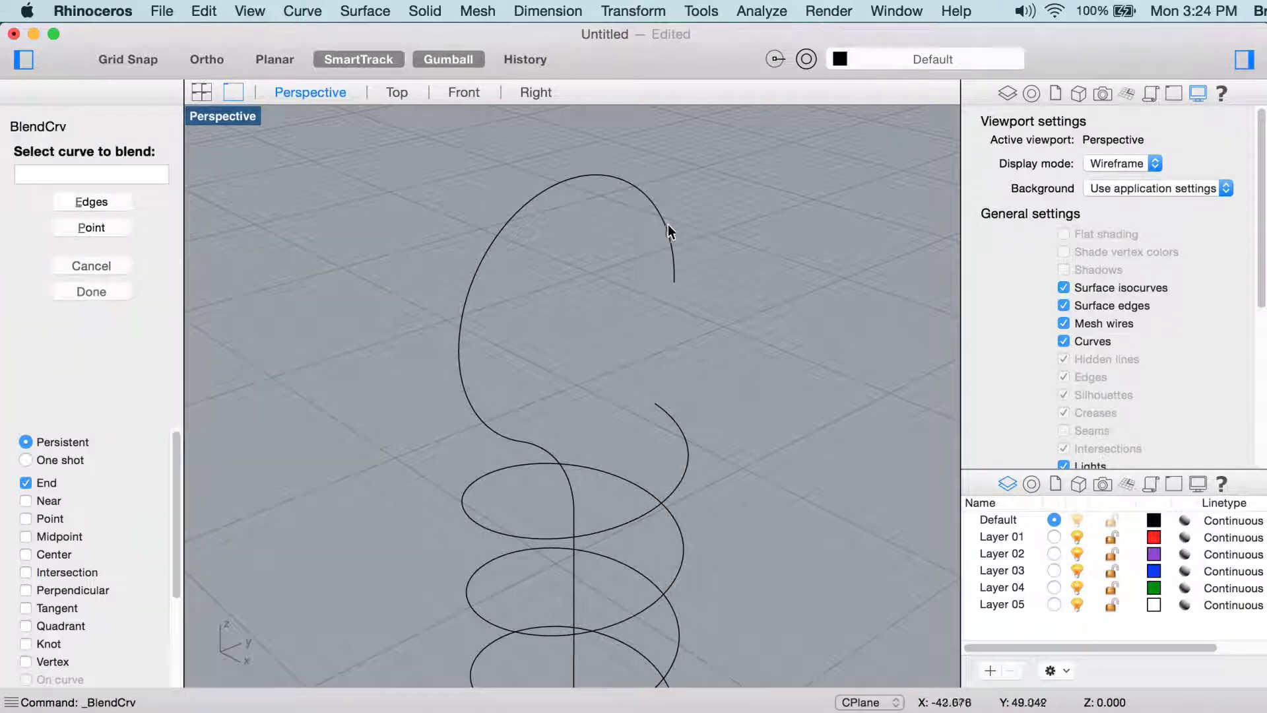
click(668, 225)
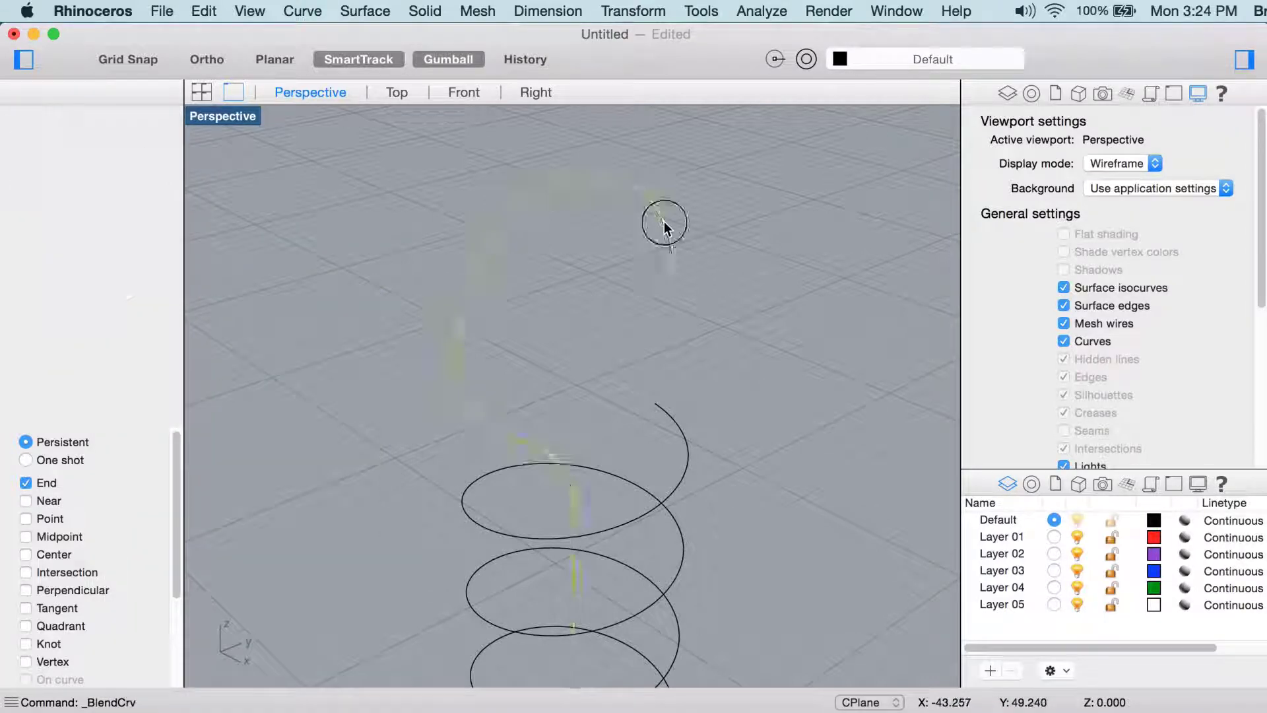
click(676, 492)
drag(744, 504, 968, 174)
Slide the blend's helix end back along the top coil and its other end slightly up the arc
right_drag(674, 342, 607, 325)
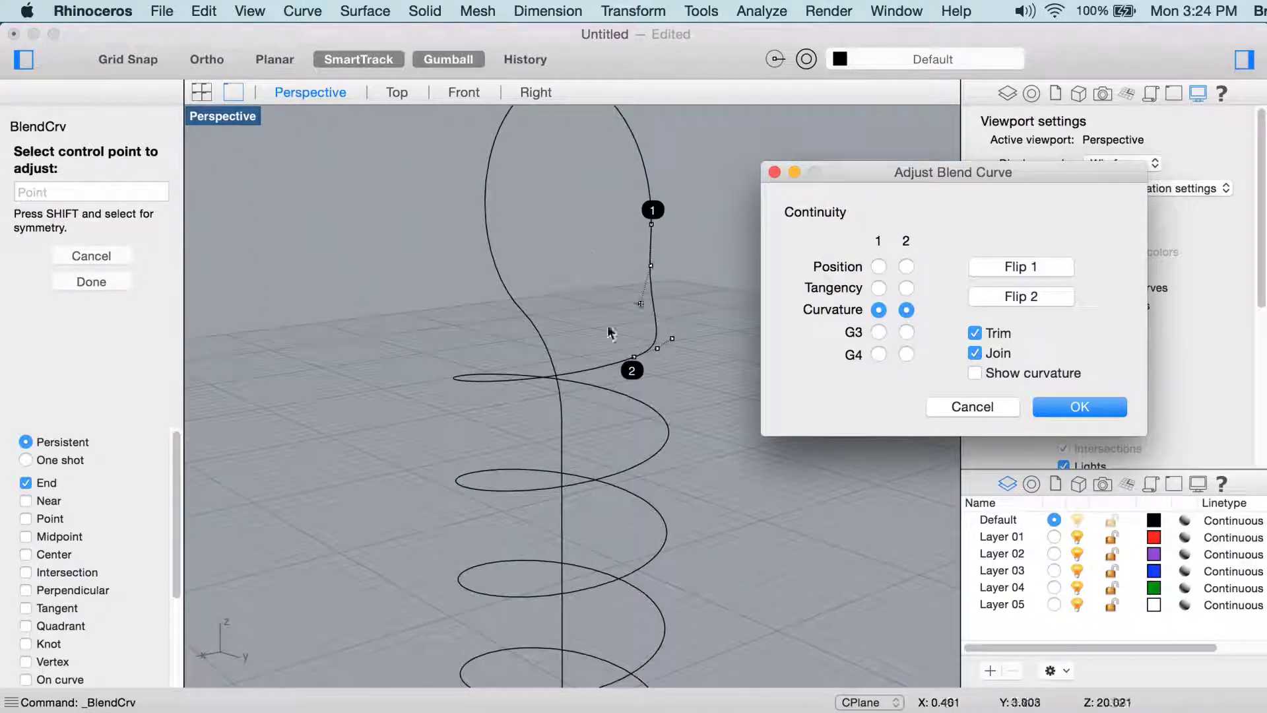
click(620, 357)
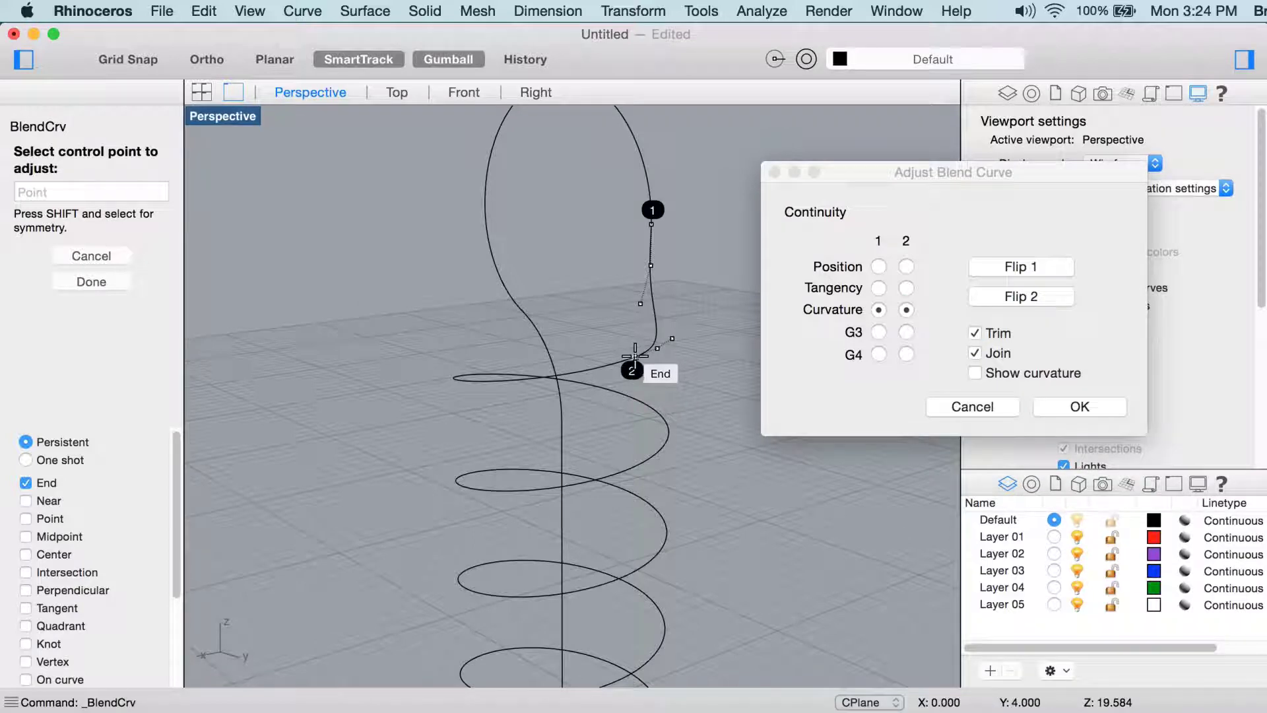
click(631, 368)
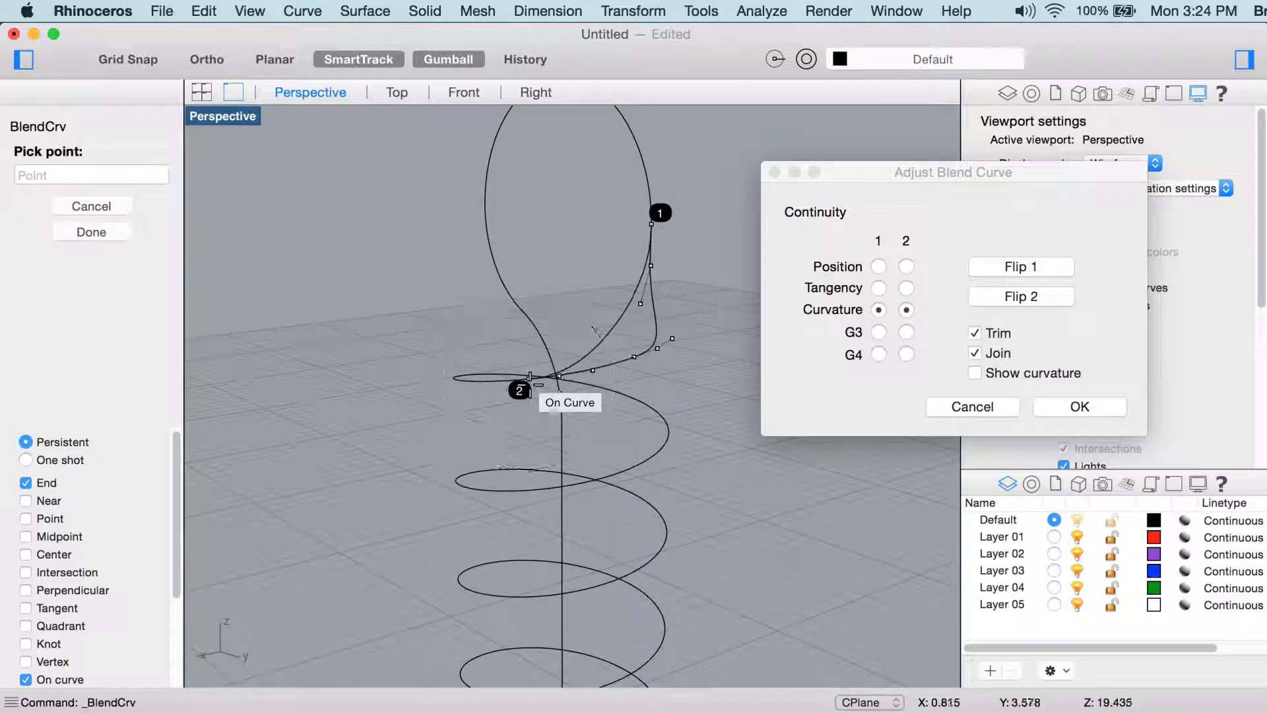
click(528, 378)
right_drag(528, 378, 588, 334)
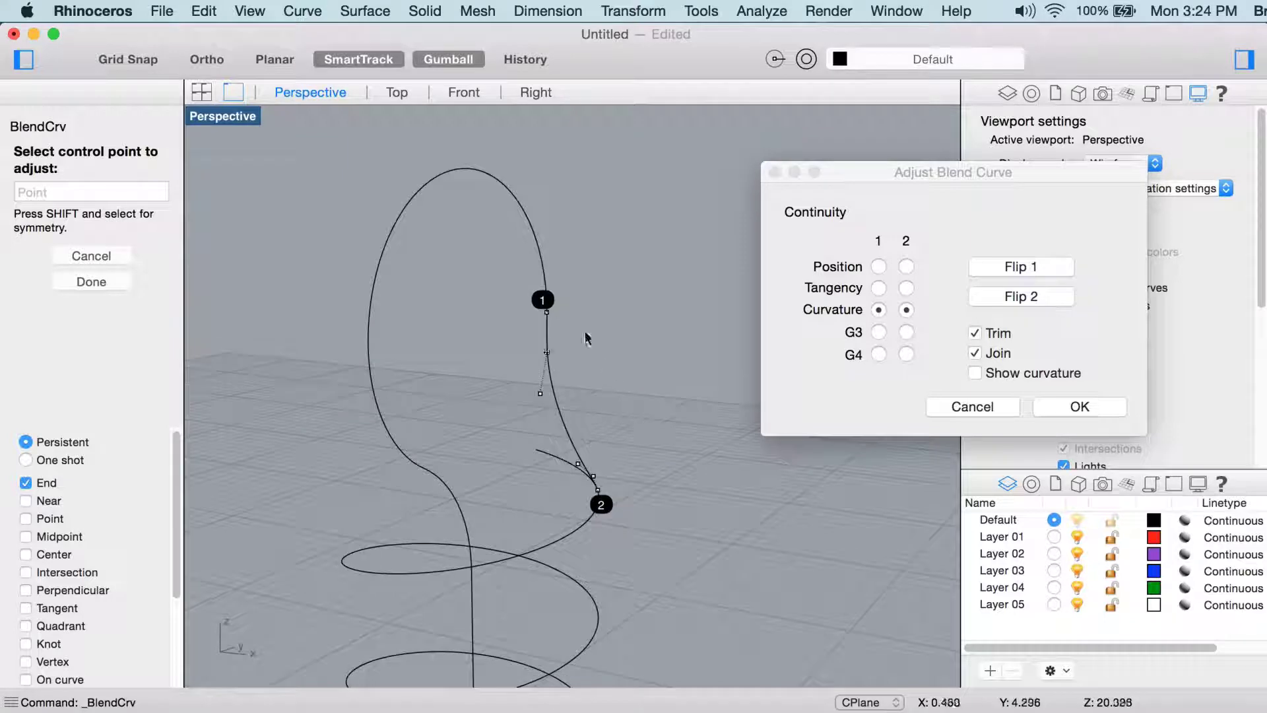
click(546, 315)
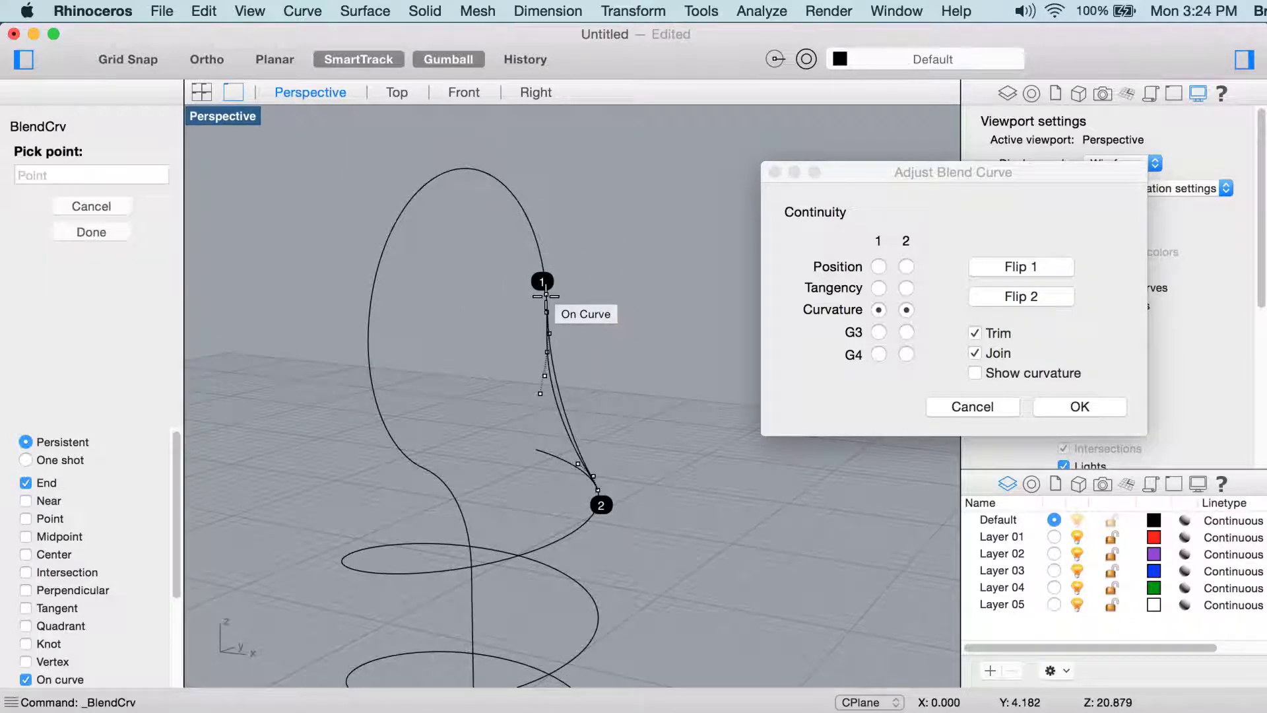
click(546, 296)
Lengthen the blend's handles near both ends and accept it with Curvature continuity at both ends, Trim and Join on
right_drag(546, 296, 594, 320)
click(597, 319)
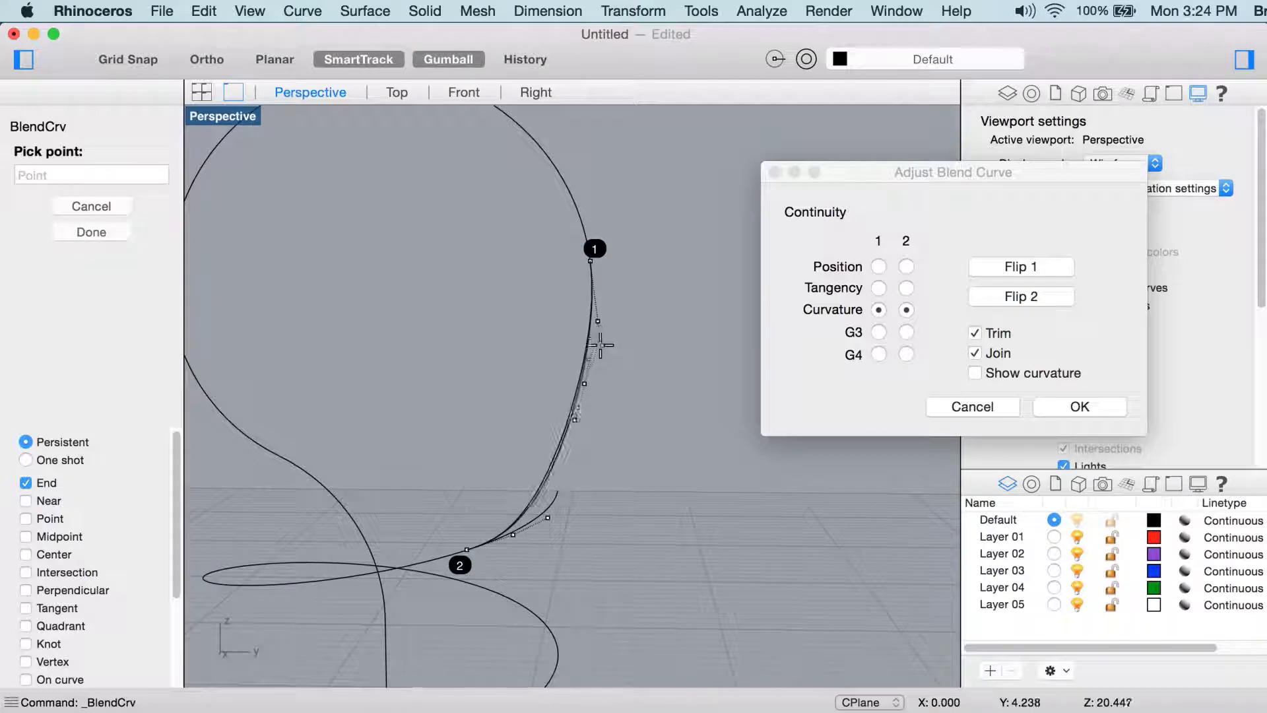
click(603, 351)
right_drag(605, 348, 579, 356)
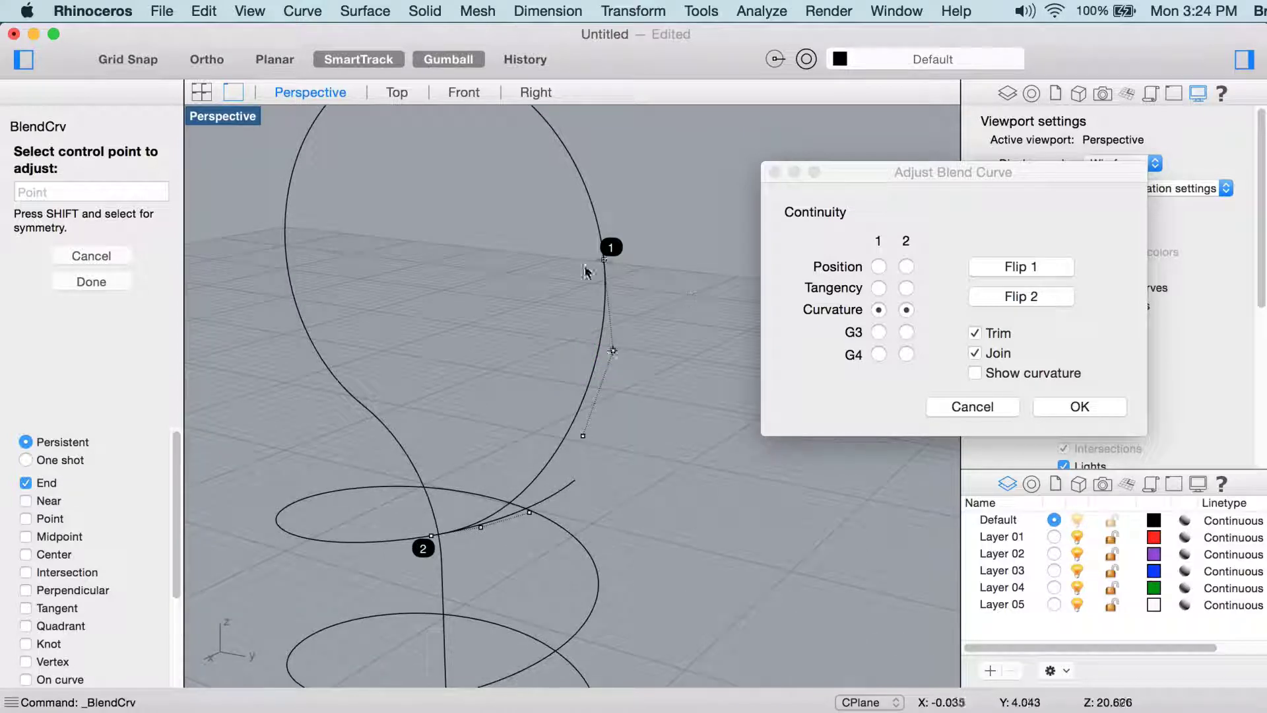
click(482, 527)
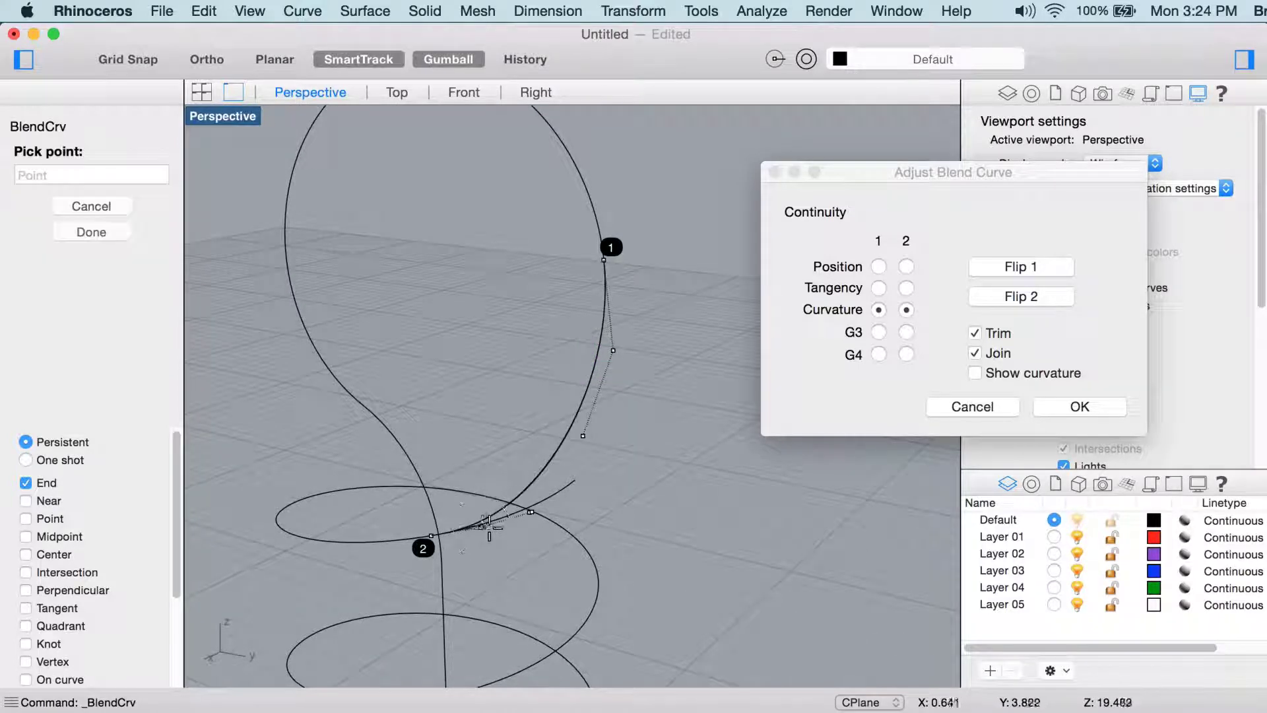
click(498, 526)
right_drag(627, 525, 698, 489)
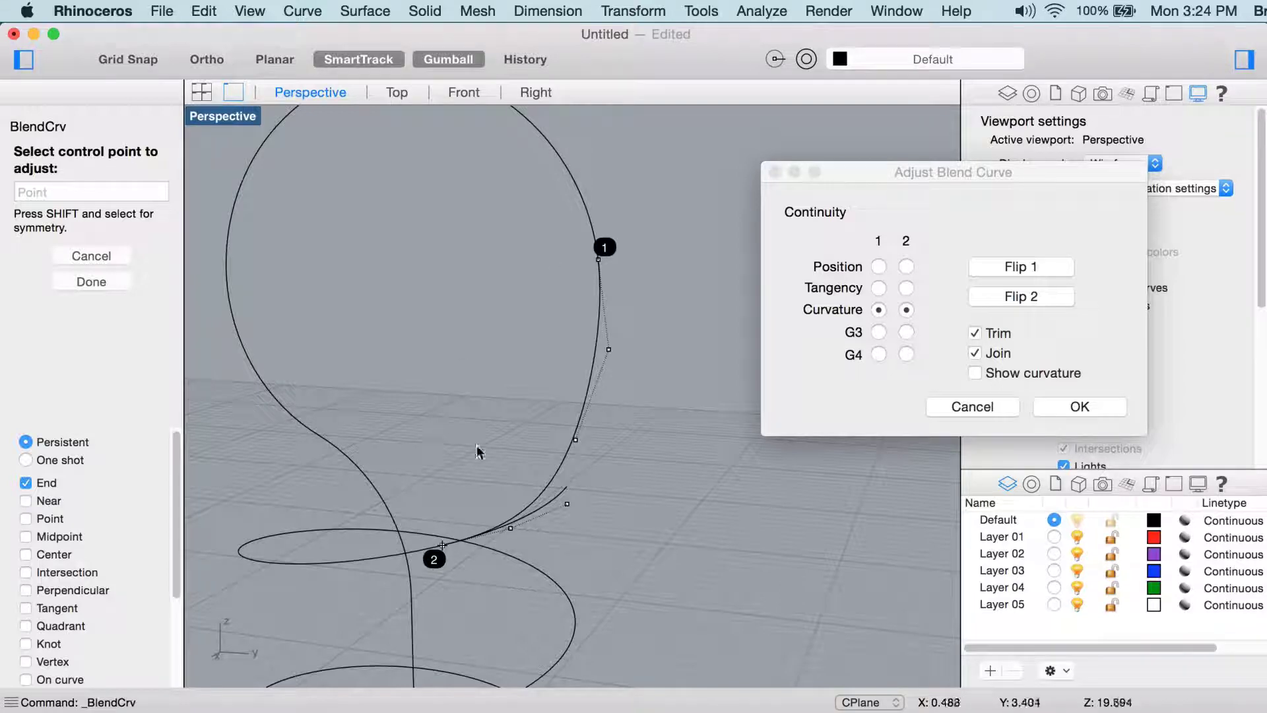
right_drag(478, 451, 479, 388)
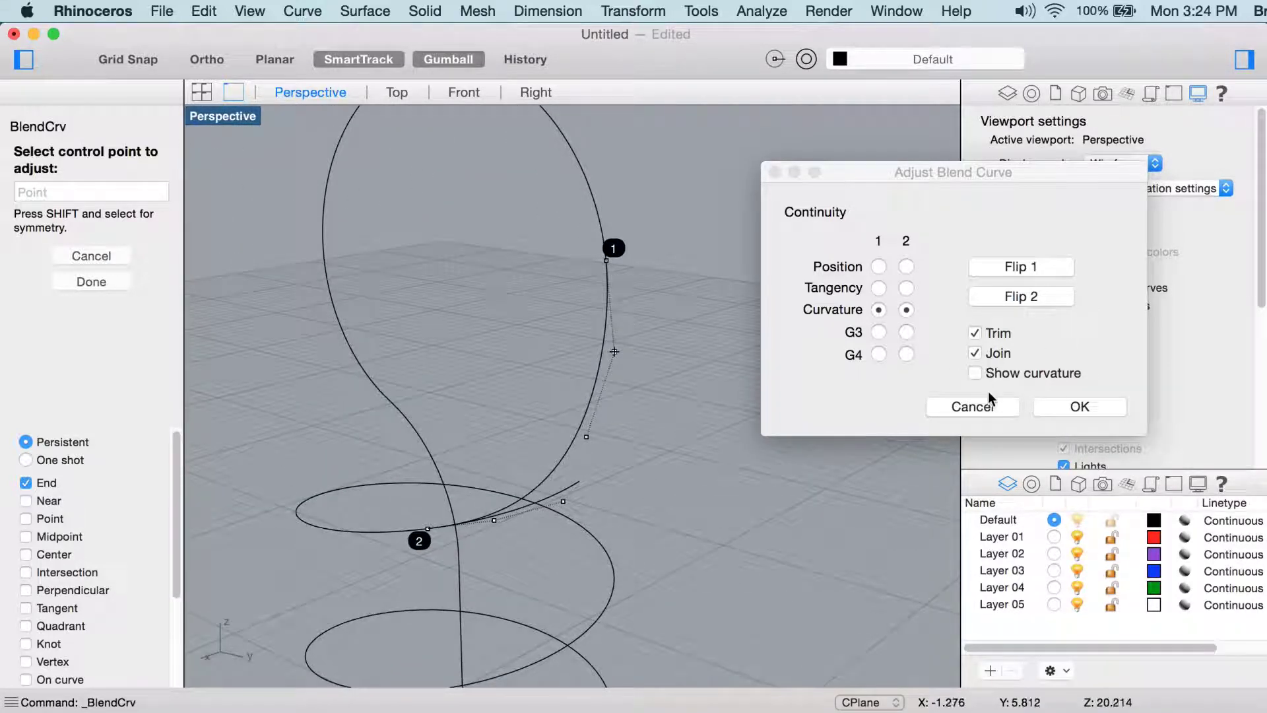
click(1069, 405)
Create a round-capped pipe along the joined line, loop and helix curve with a radius of 0.5 at both ends
right_drag(715, 350, 658, 429)
drag(659, 430, 412, 252)
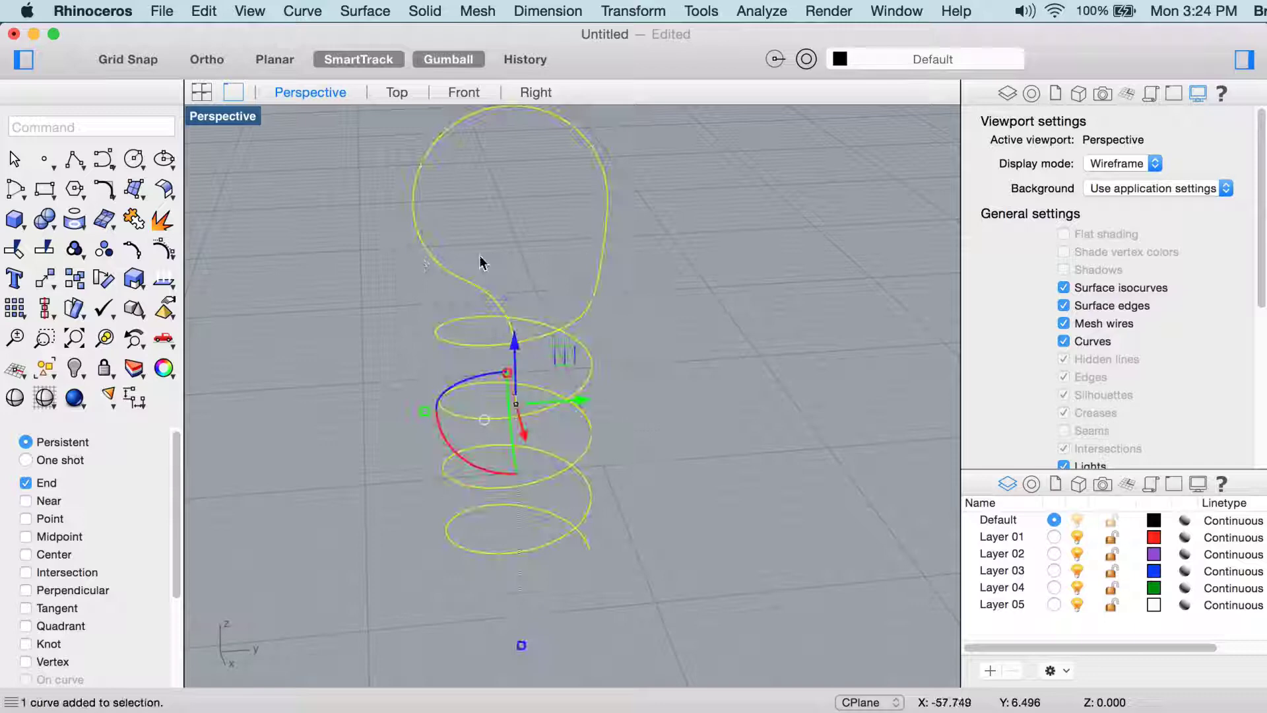
right_drag(674, 260, 631, 309)
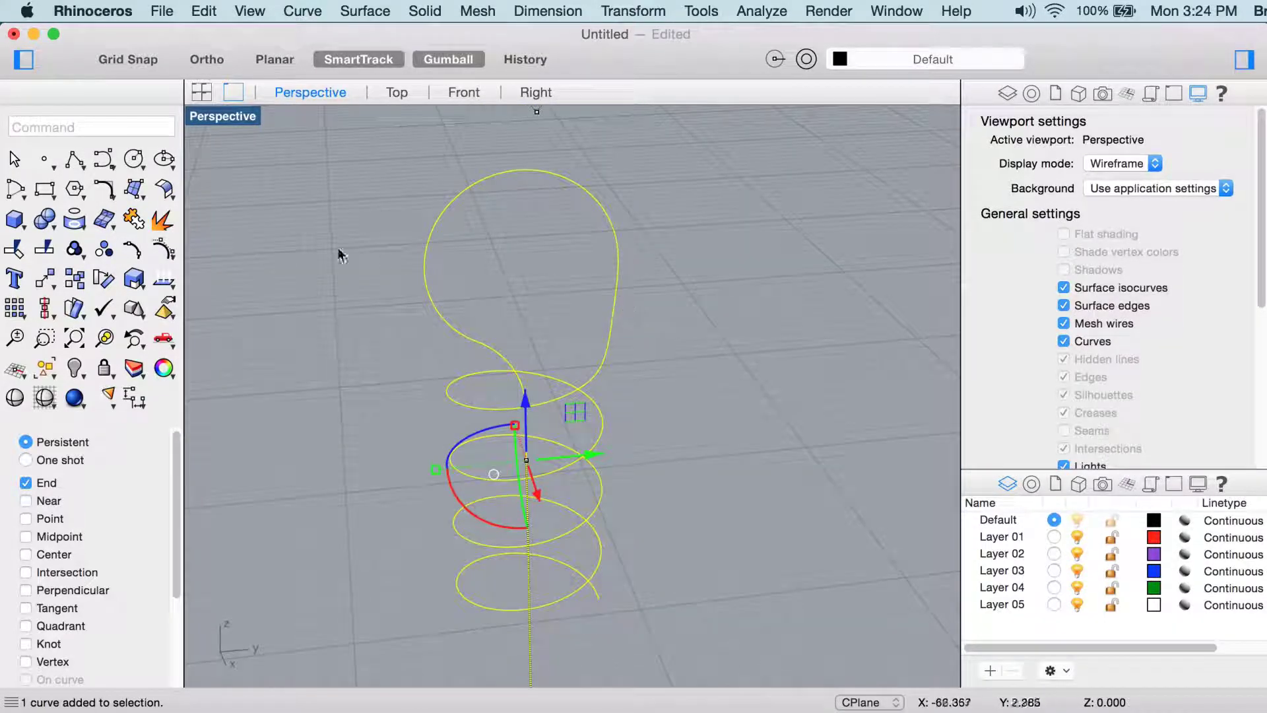
right_click(352, 216)
mouse_move(418, 225)
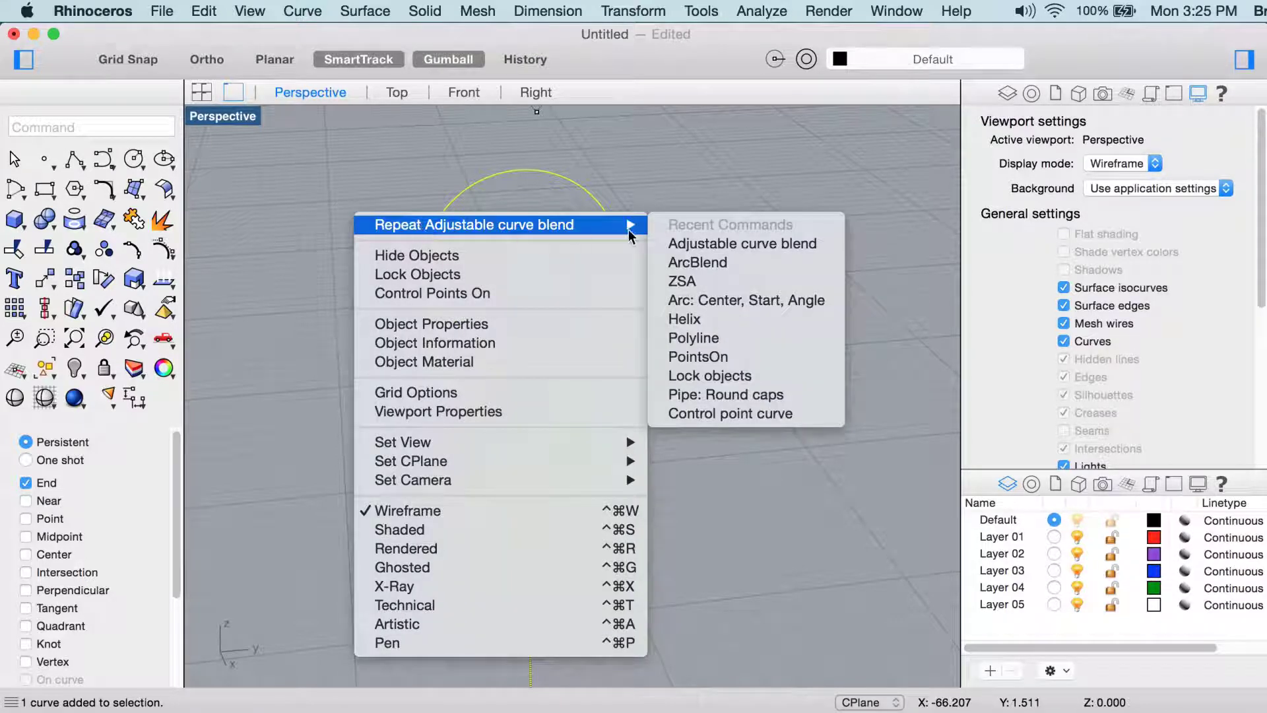
click(758, 400)
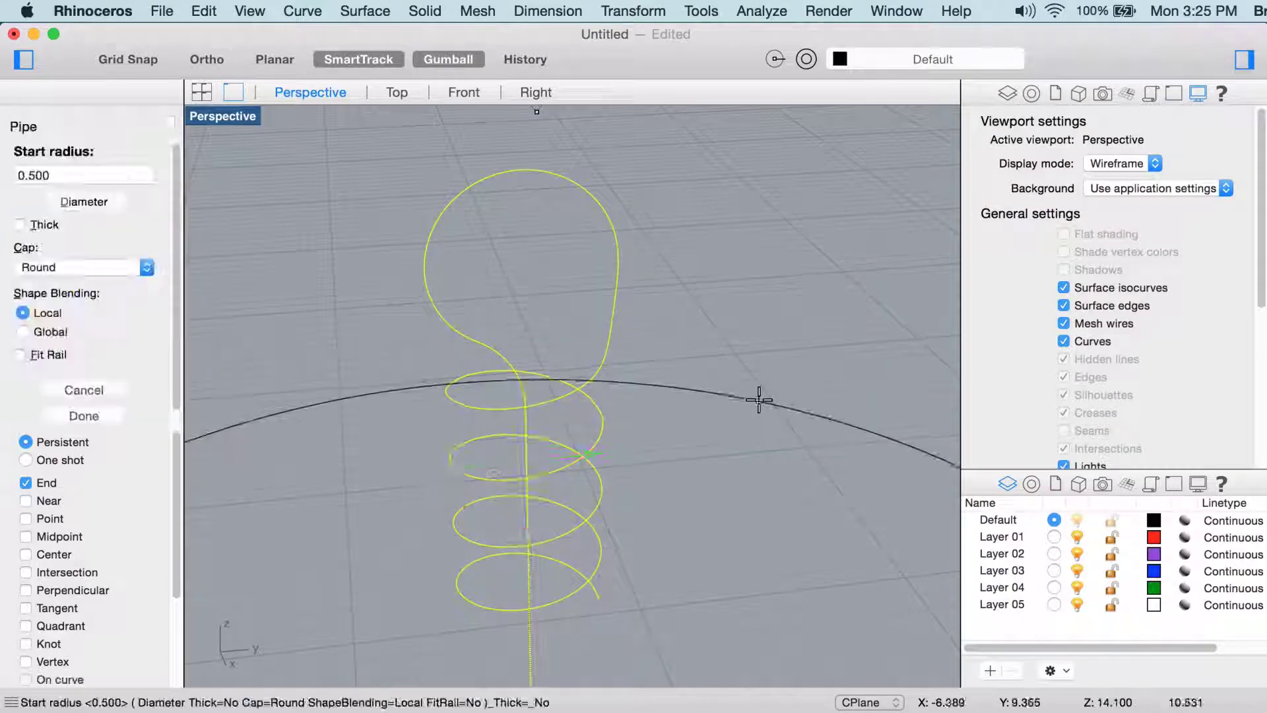
key(Return)
key(Return)
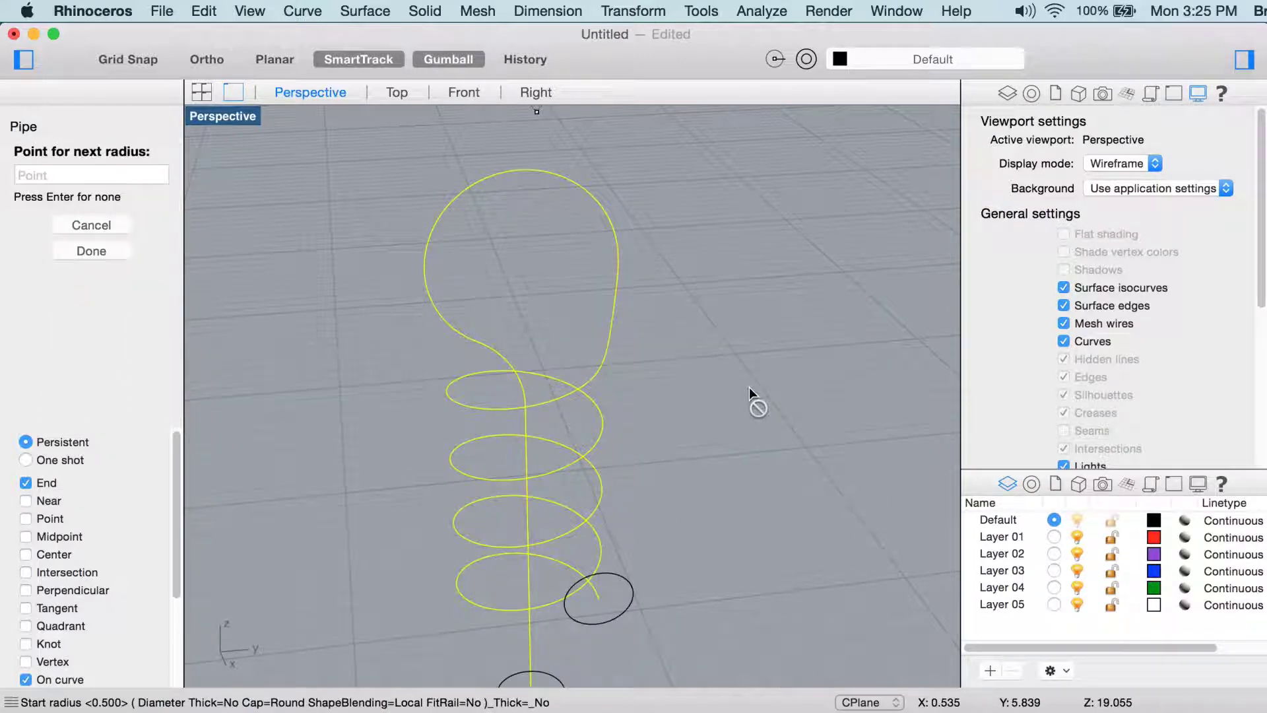
key(Return)
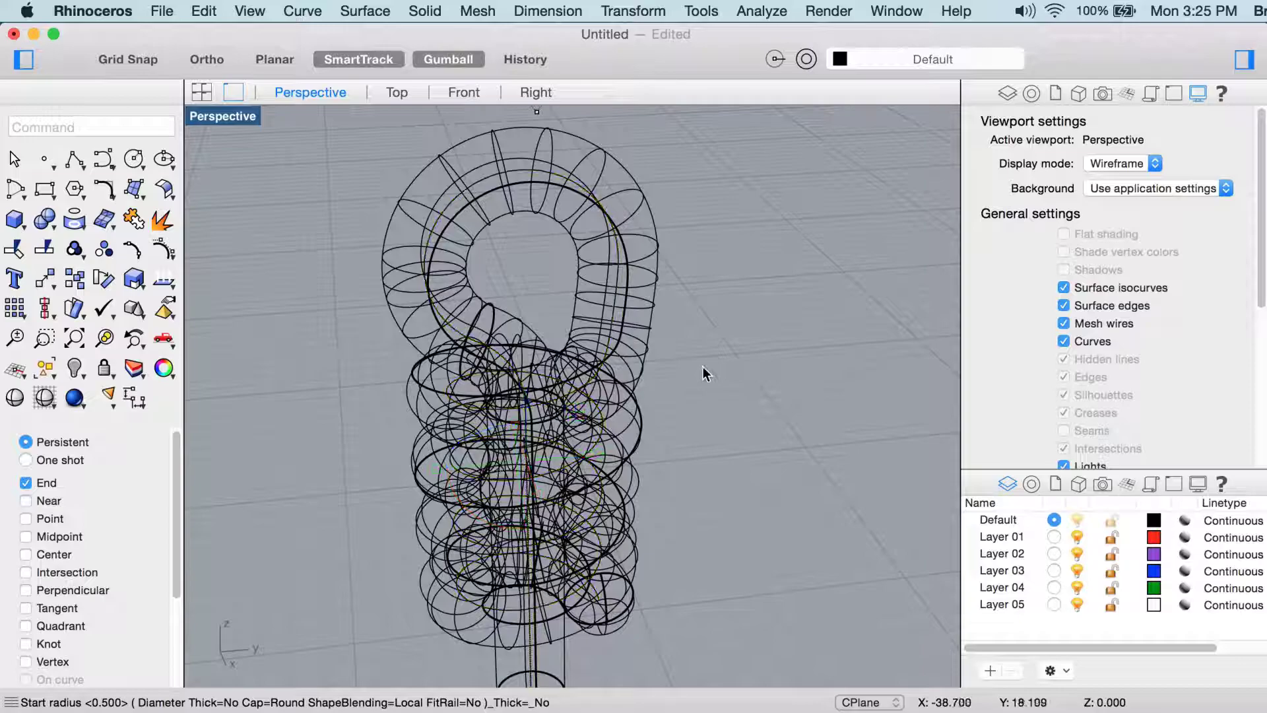
Switch the Perspective viewport's display mode to Shaded
right_drag(704, 294, 775, 376)
click(1134, 163)
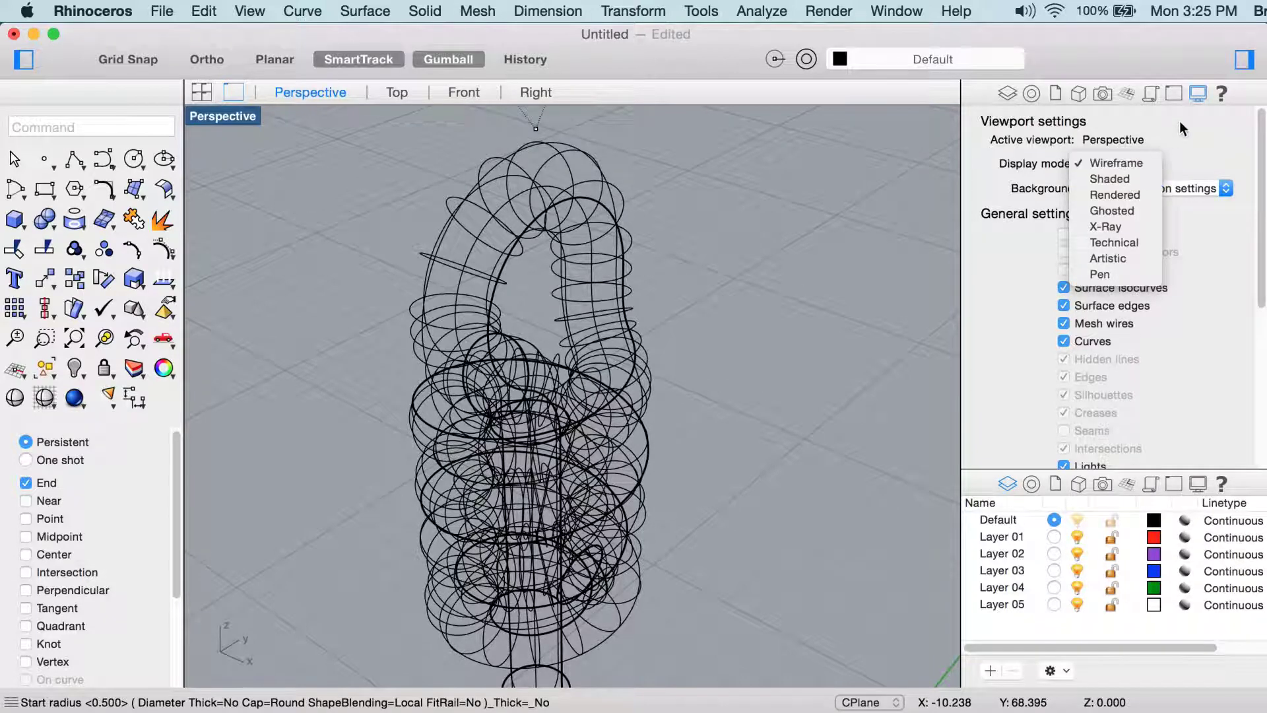
click(1114, 181)
Examine the shaded coiled pipe from several sides, from its upper loop down to the round-capped lower end
scroll(804, 232, up, 5)
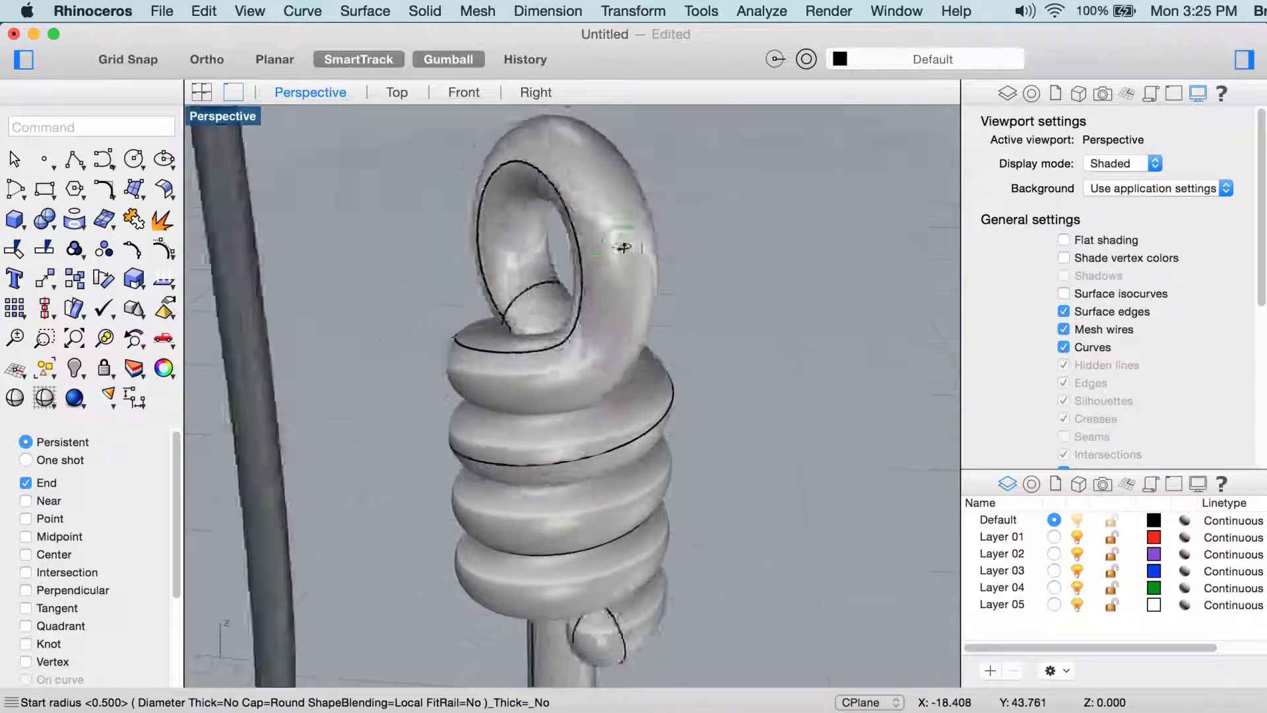
right_drag(430, 224, 624, 282)
scroll(747, 243, down, 5)
mouse_move(620, 360)
right_down()
mouse_move(636, 274)
mouse_move(611, 323)
mouse_move(621, 382)
right_up()
scroll(636, 275, up, 3)
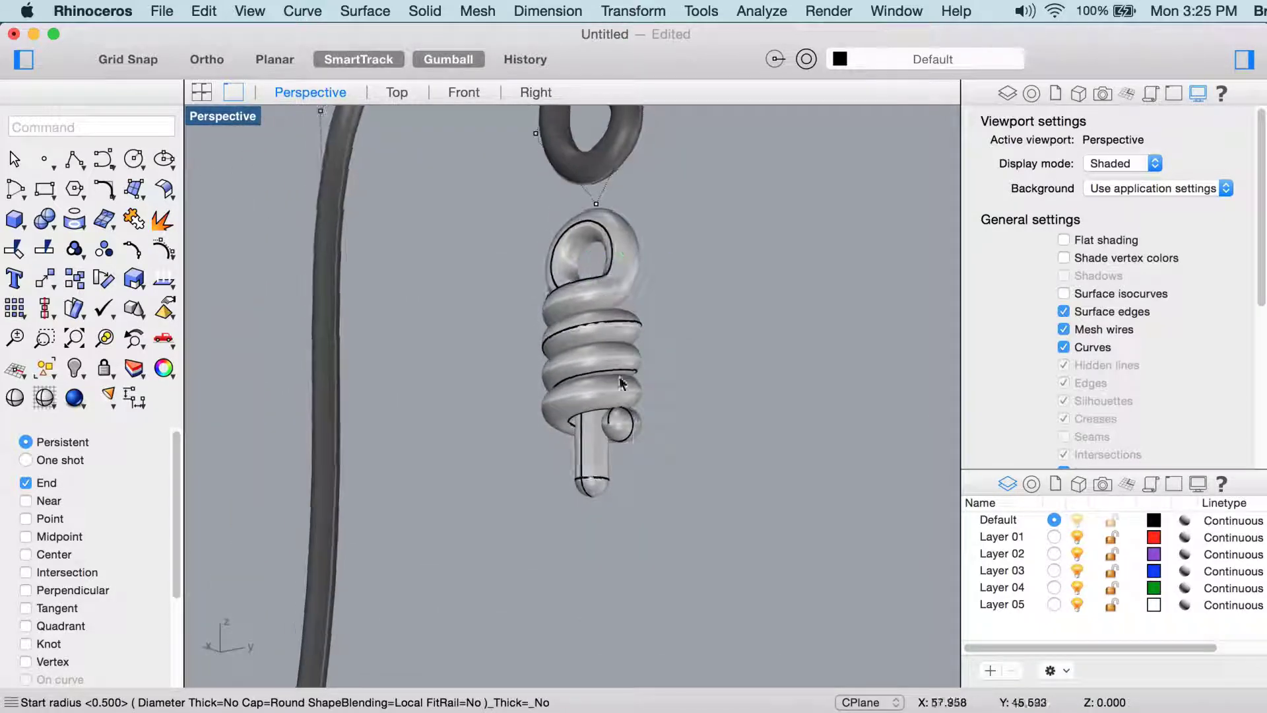
scroll(594, 502, up, 3)
right_drag(604, 486, 731, 414)
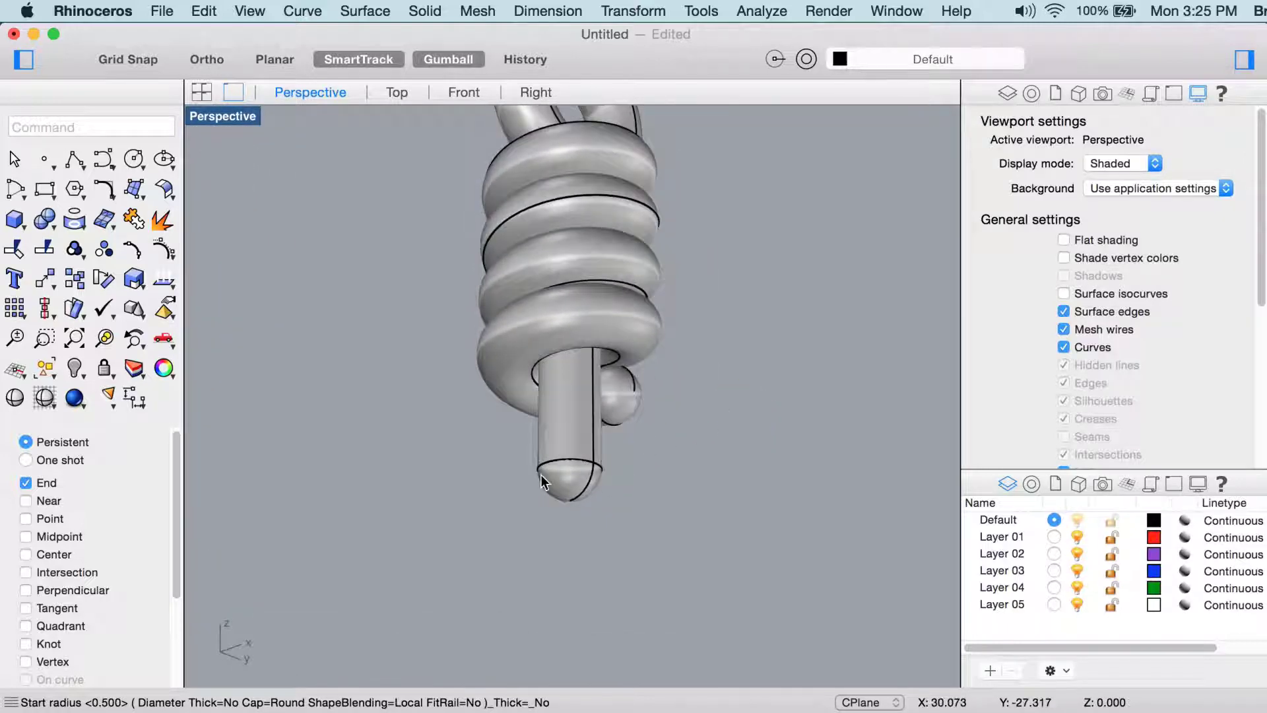
scroll(532, 476, up, 5)
right_drag(532, 475, 590, 450)
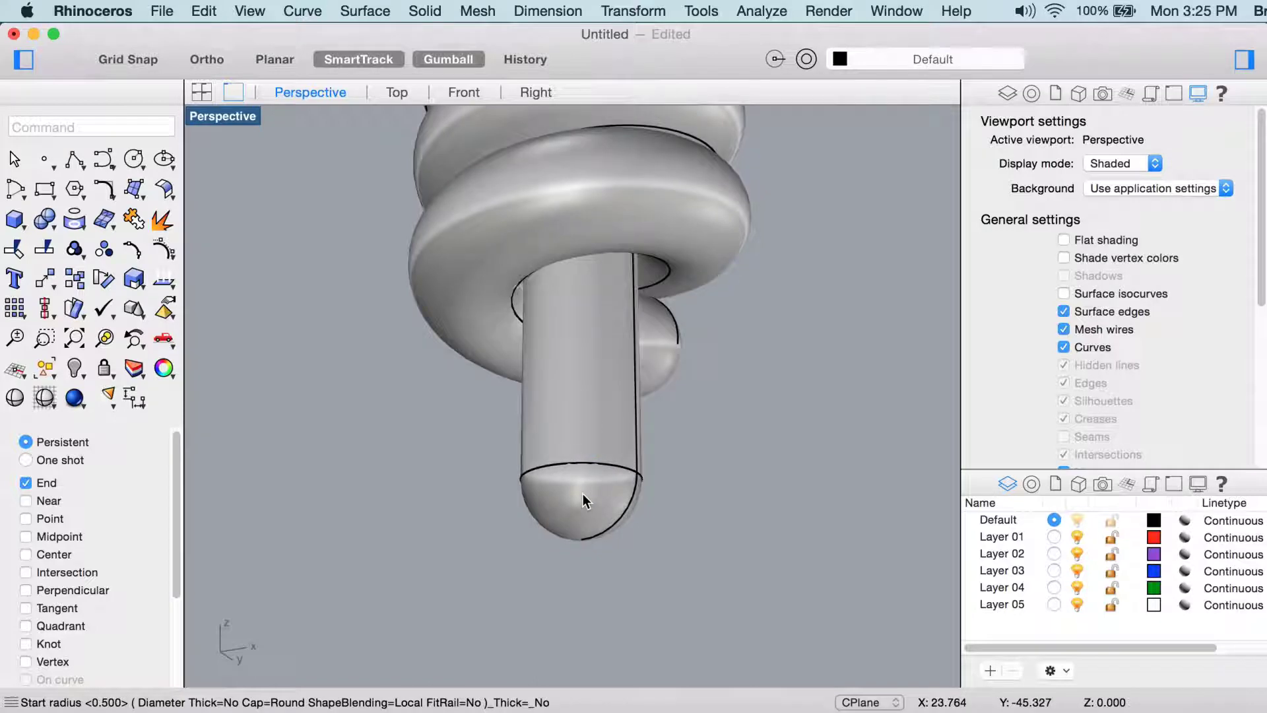
Show surface isocurves and move the pipe's rounded lower end cap straight down to lengthen the straight stem
click(1084, 293)
mouse_move(731, 386)
right_down()
mouse_move(693, 330)
mouse_move(557, 354)
mouse_move(580, 433)
right_up()
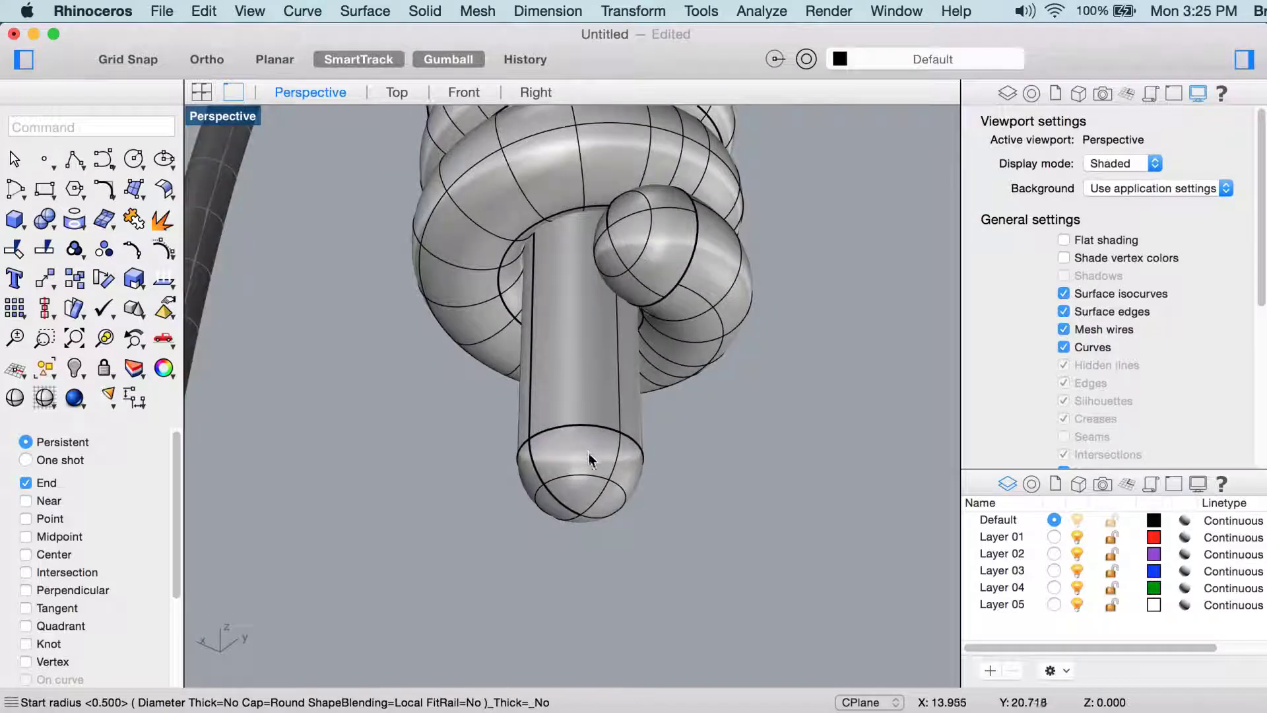
click(589, 454)
right_drag(589, 454, 634, 298)
click(448, 59)
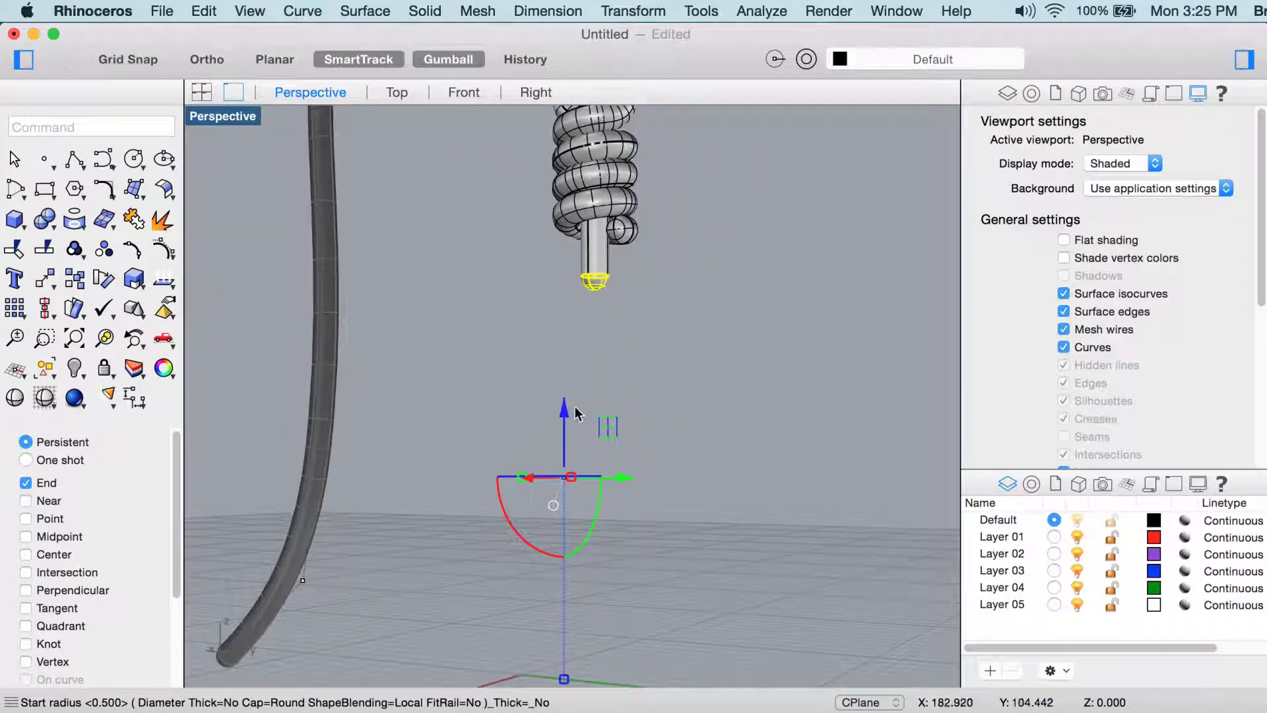
drag(565, 414, 566, 476)
drag(558, 536, 560, 538)
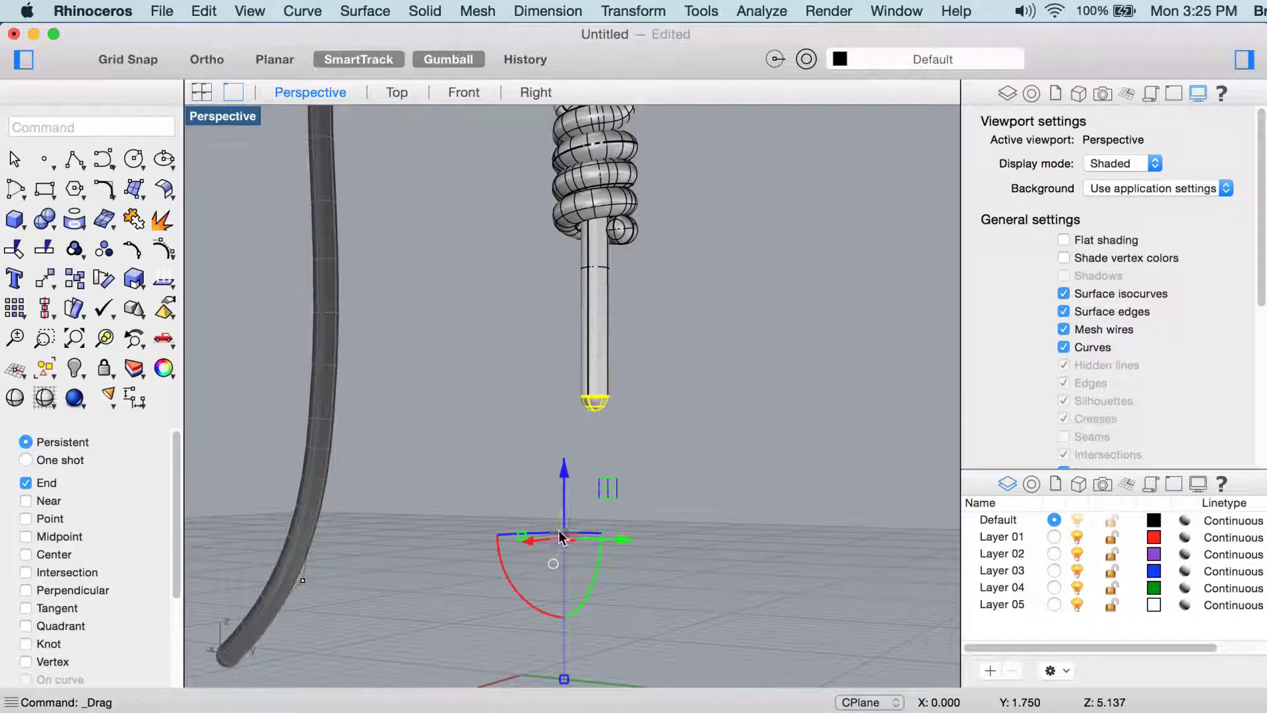
right_drag(634, 361, 647, 425)
key(Escape)
Select the coiled pipe together with its centre curve and move them straight up toward the curl above
click(592, 353)
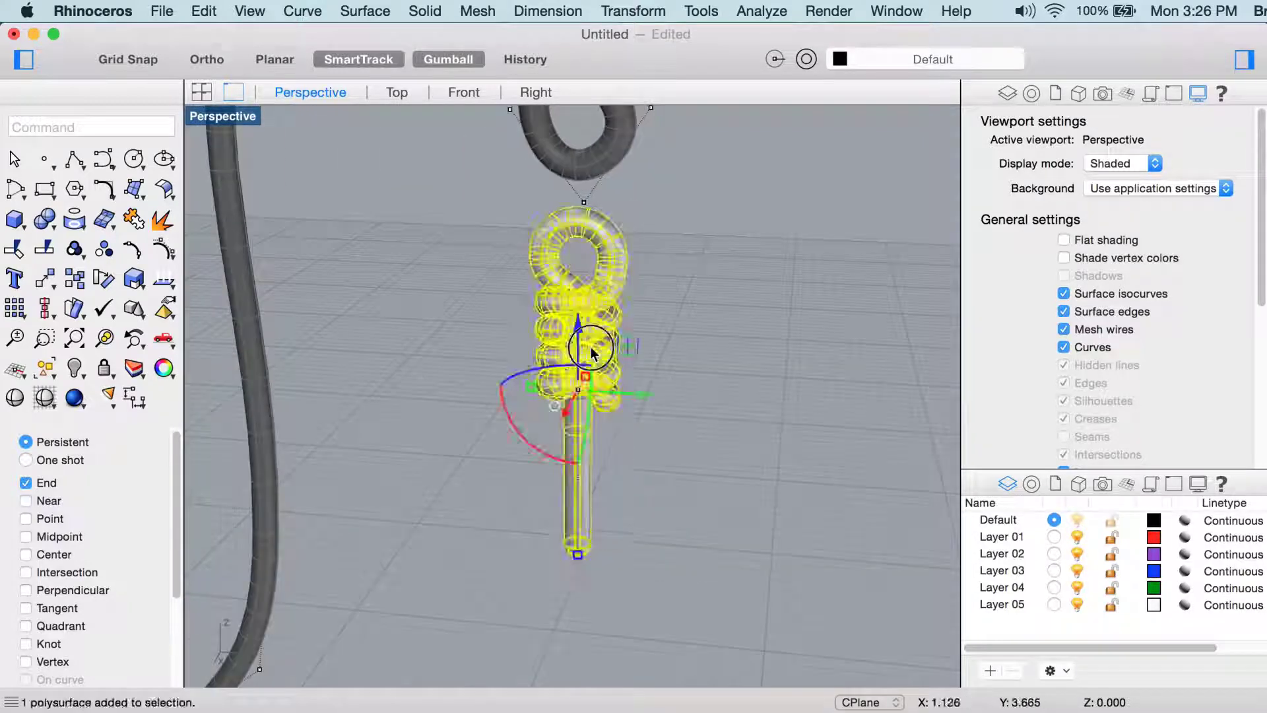
click(705, 354)
drag(679, 388, 482, 283)
right_drag(481, 283, 494, 301)
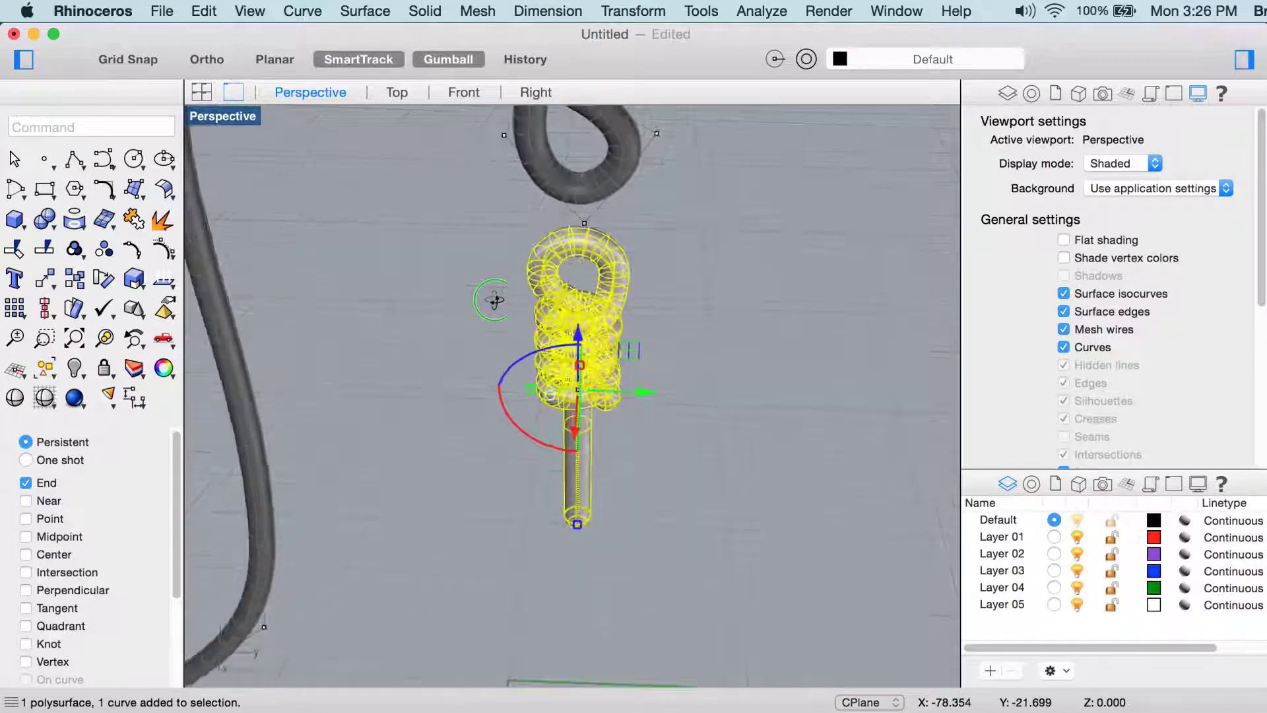
drag(522, 360, 511, 422)
right_drag(511, 423, 540, 422)
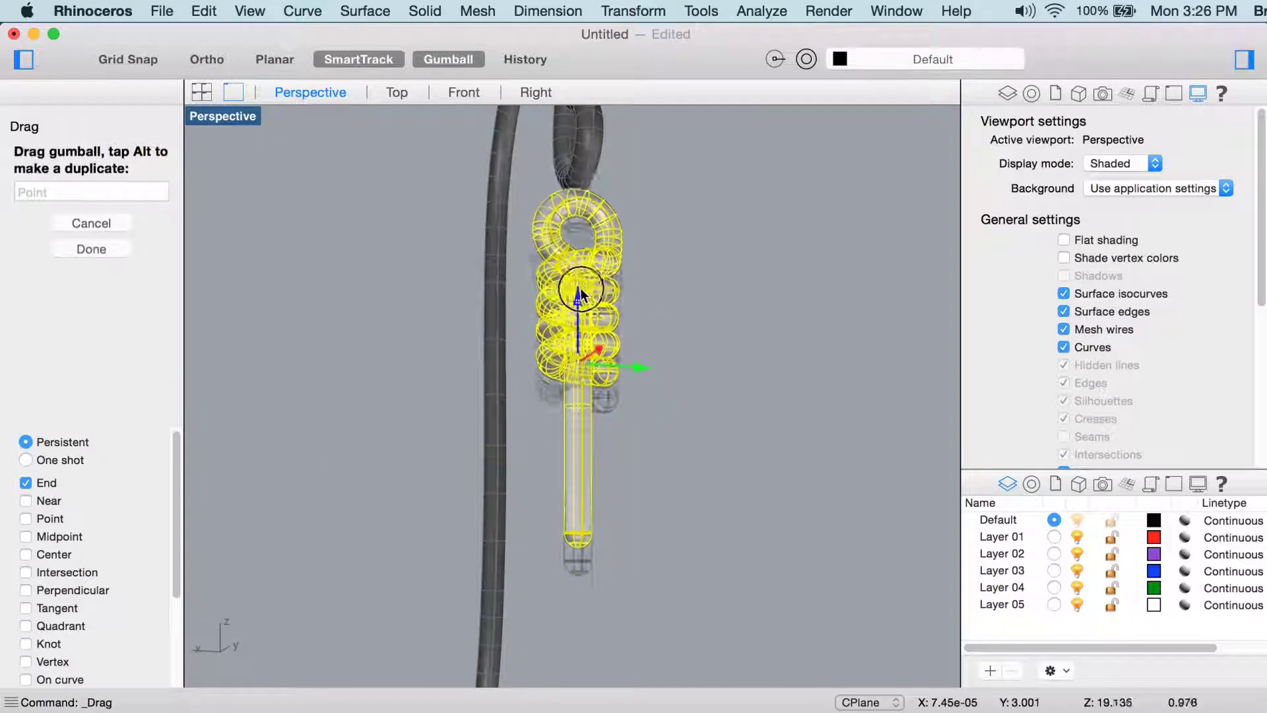